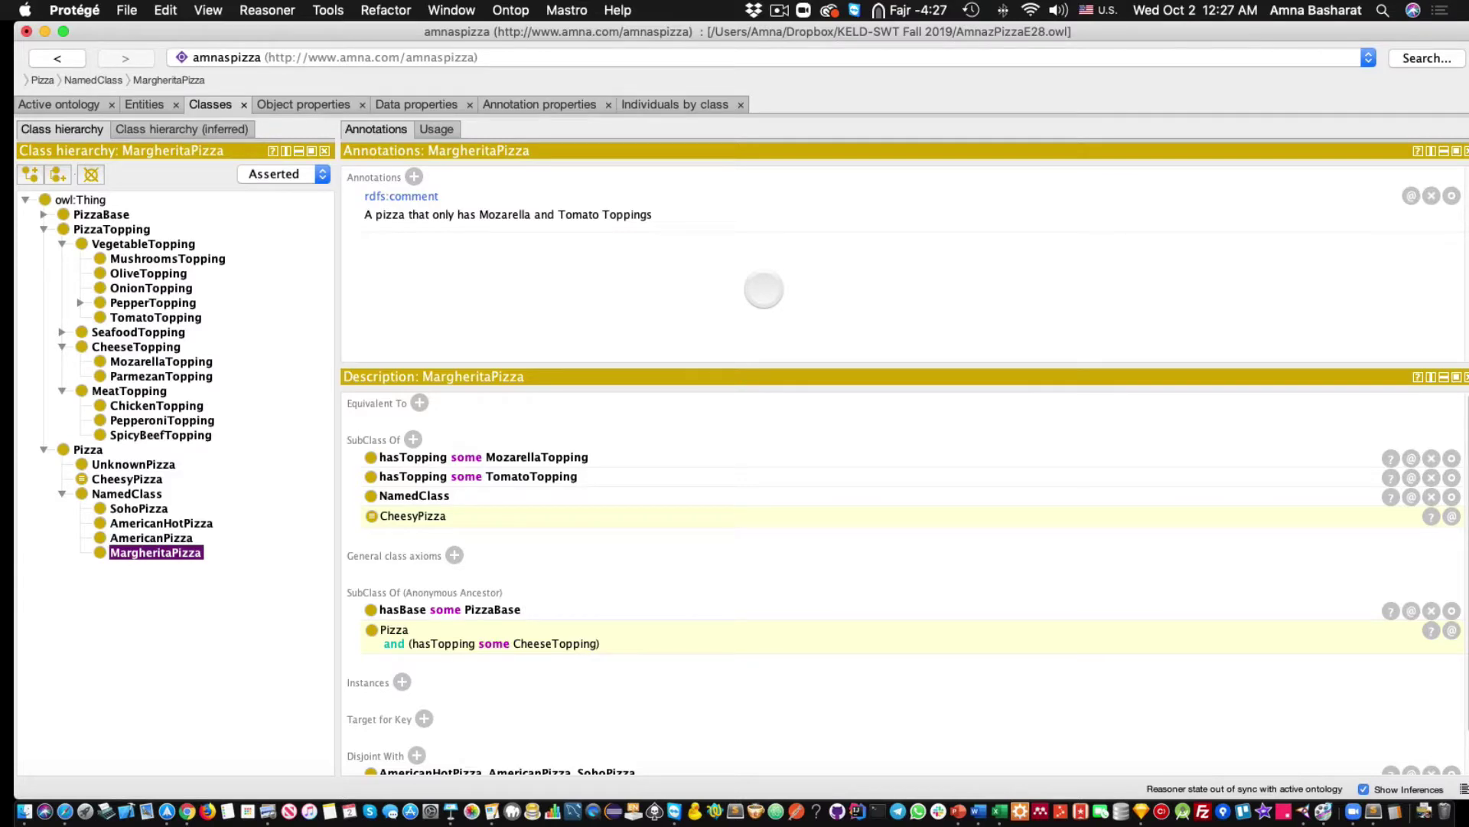
Switch to the tutorial PDF and read section 4.12 on universal restrictions, highlighting the ∀ symbol and the ∀ hasTopping MozzarellaTopping example
key(ctrl+Right)
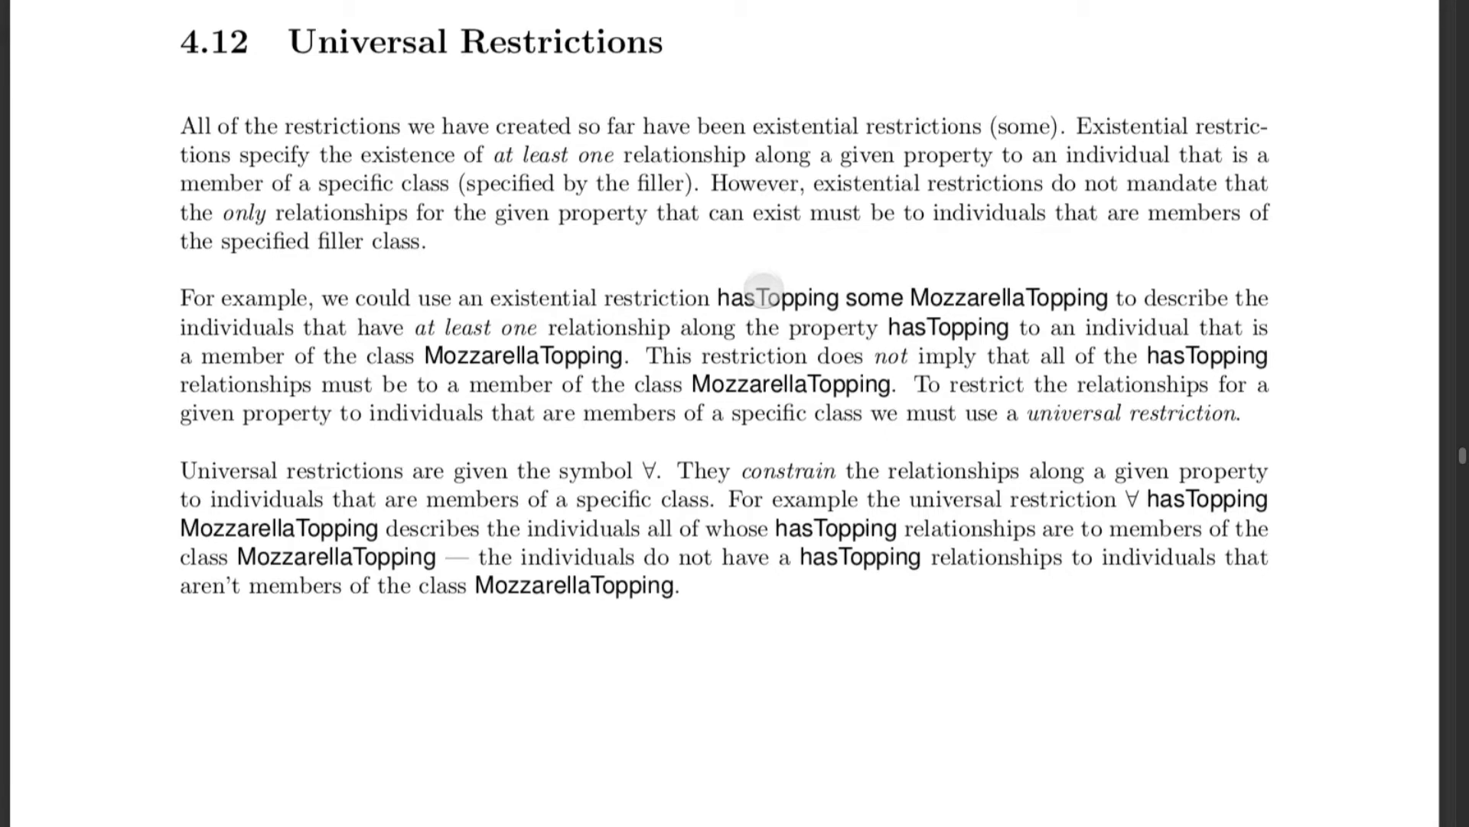
scroll(765, 283, down, 1)
click(656, 450)
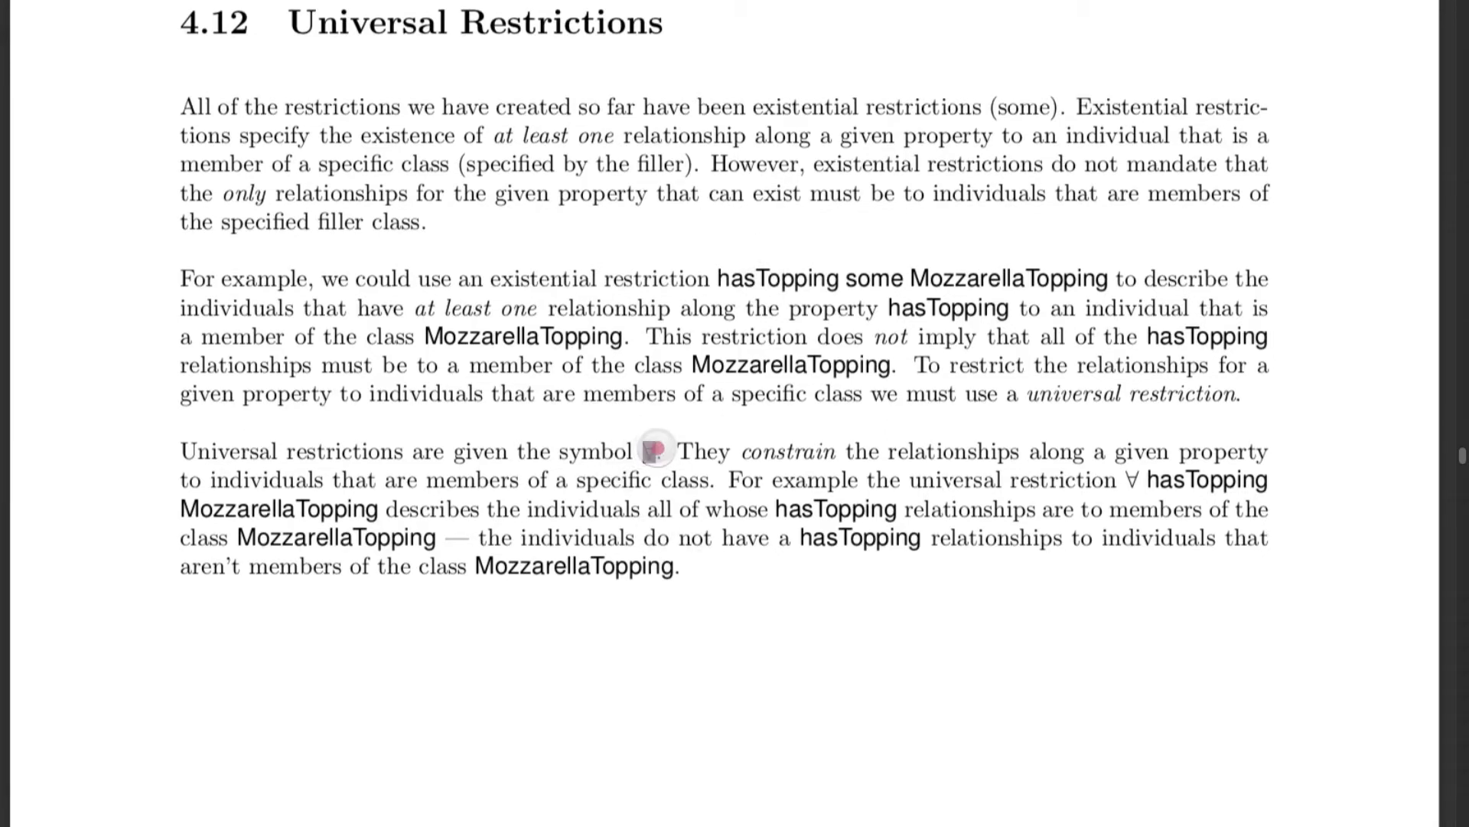
drag(656, 450, 641, 452)
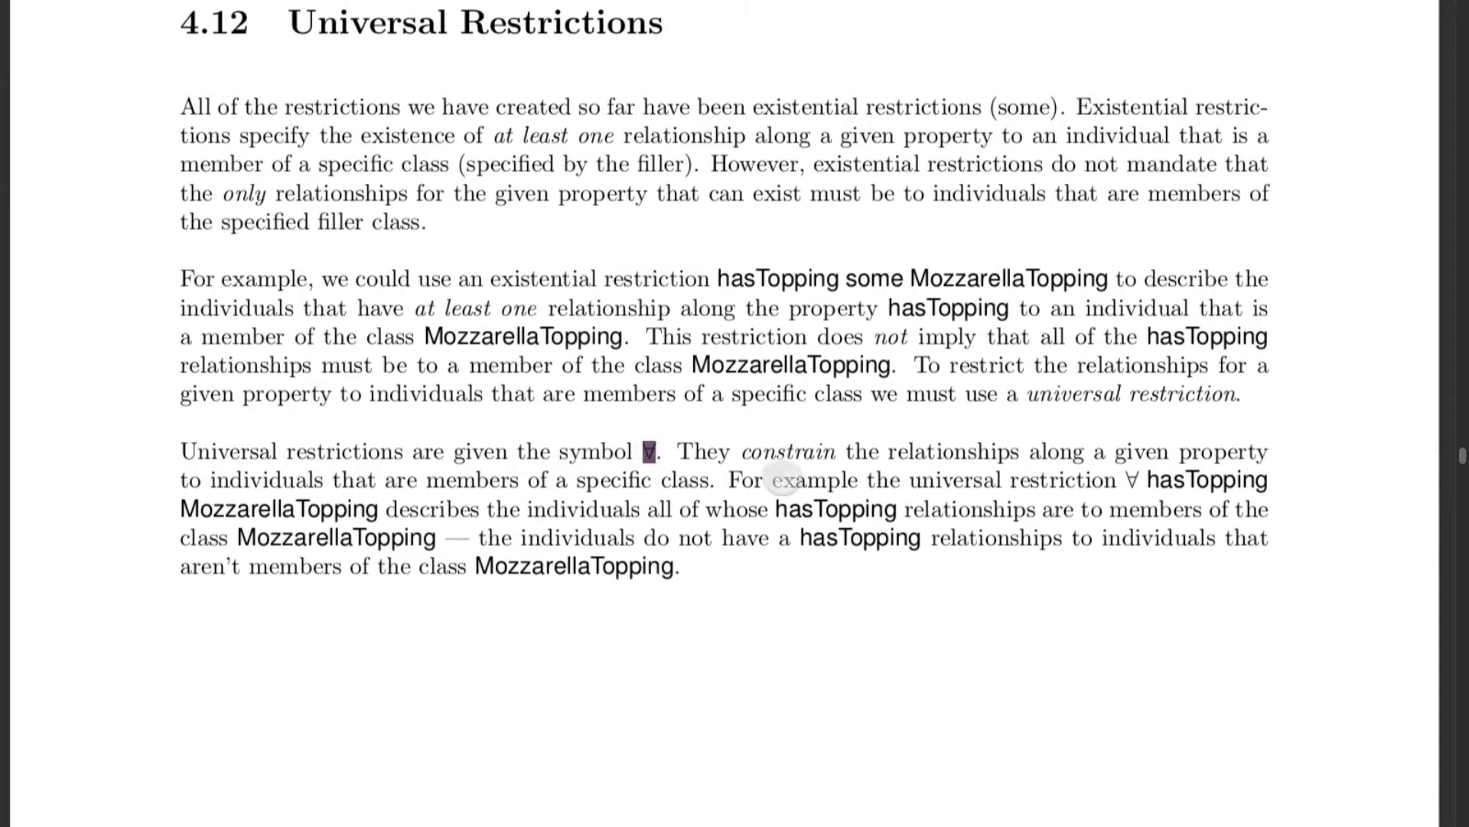
click(1047, 555)
scroll(1047, 556, up, 1)
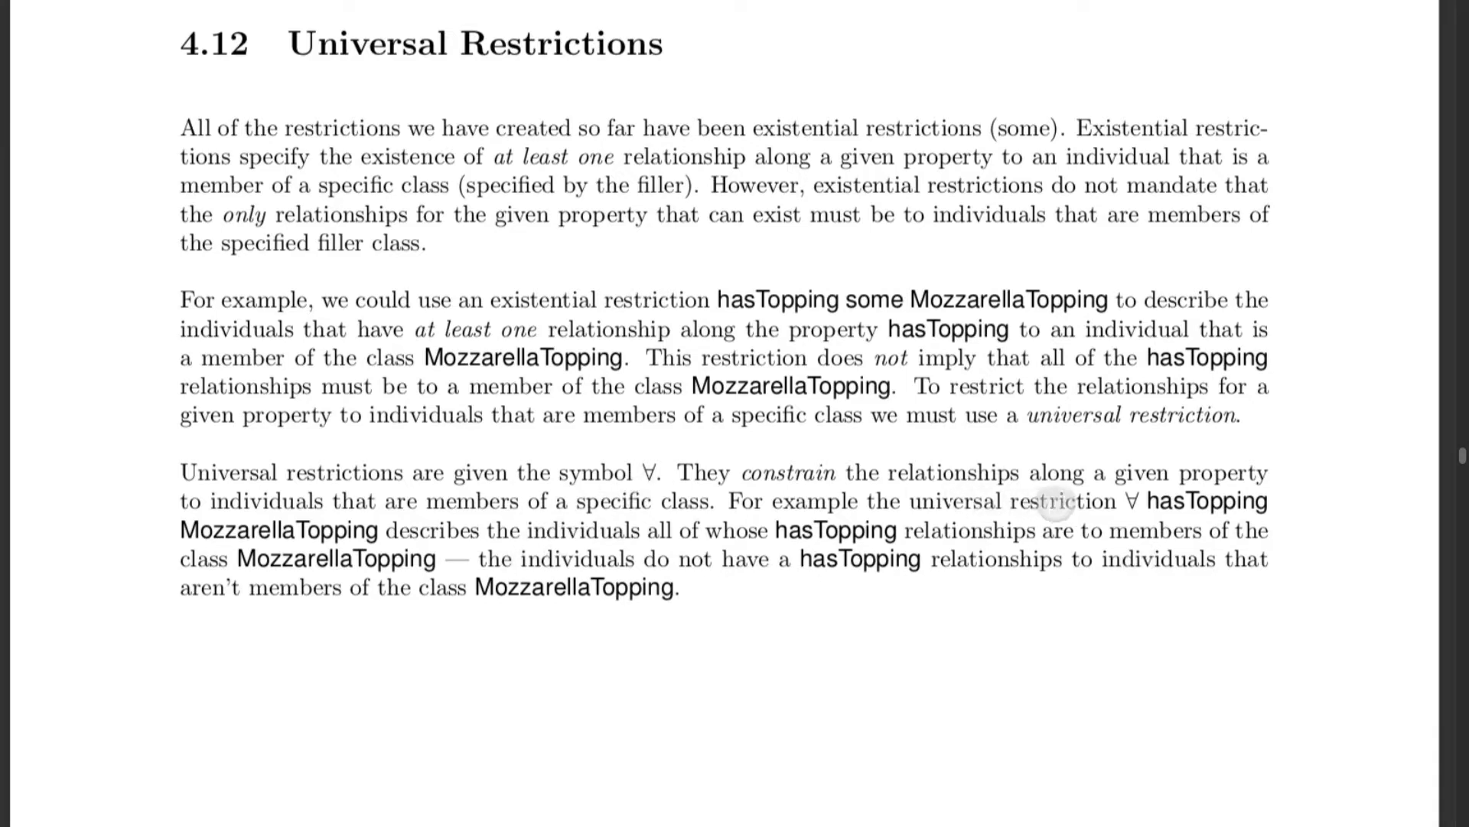
drag(1126, 501, 371, 527)
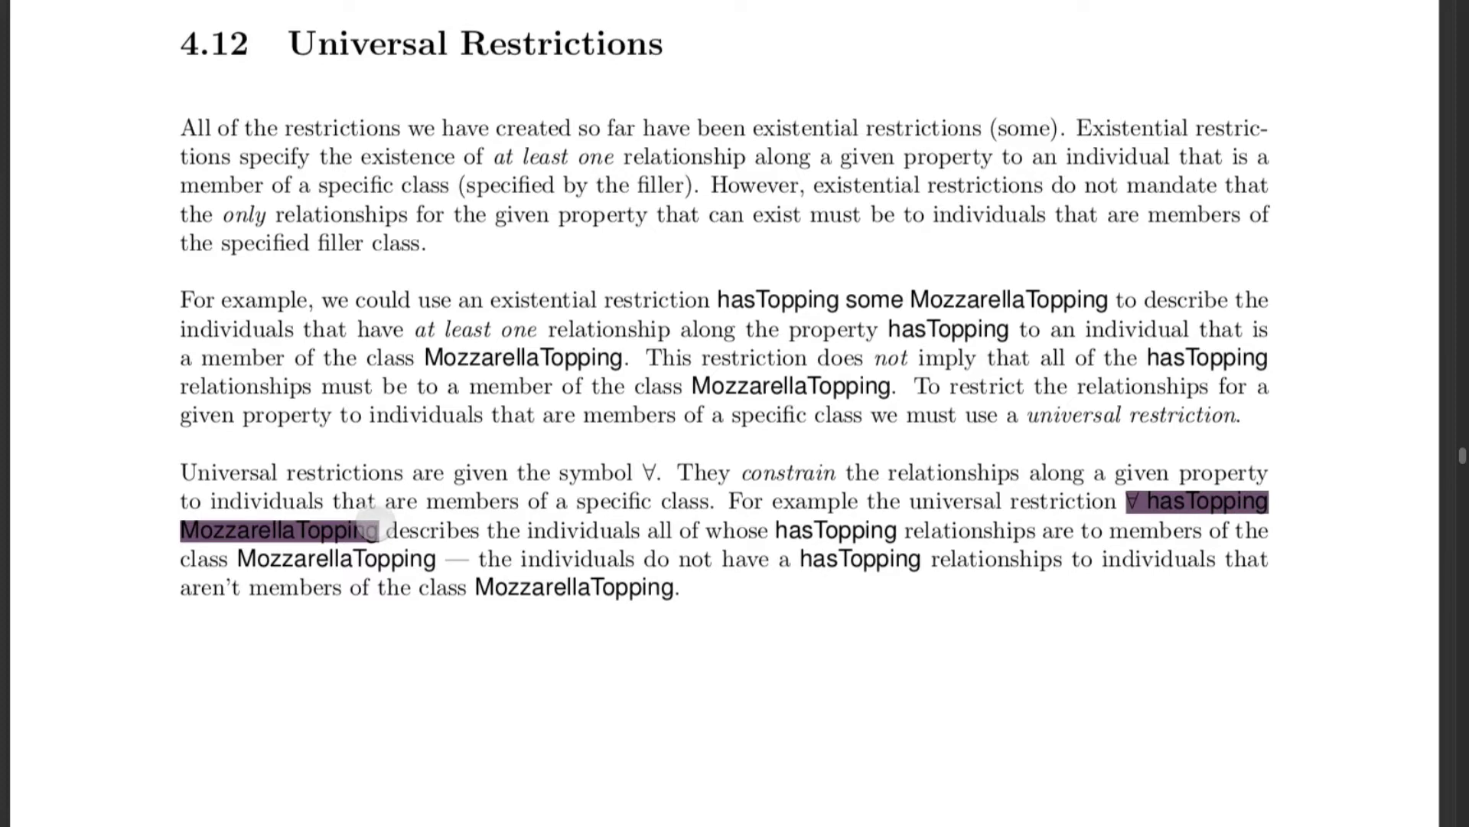
click(461, 609)
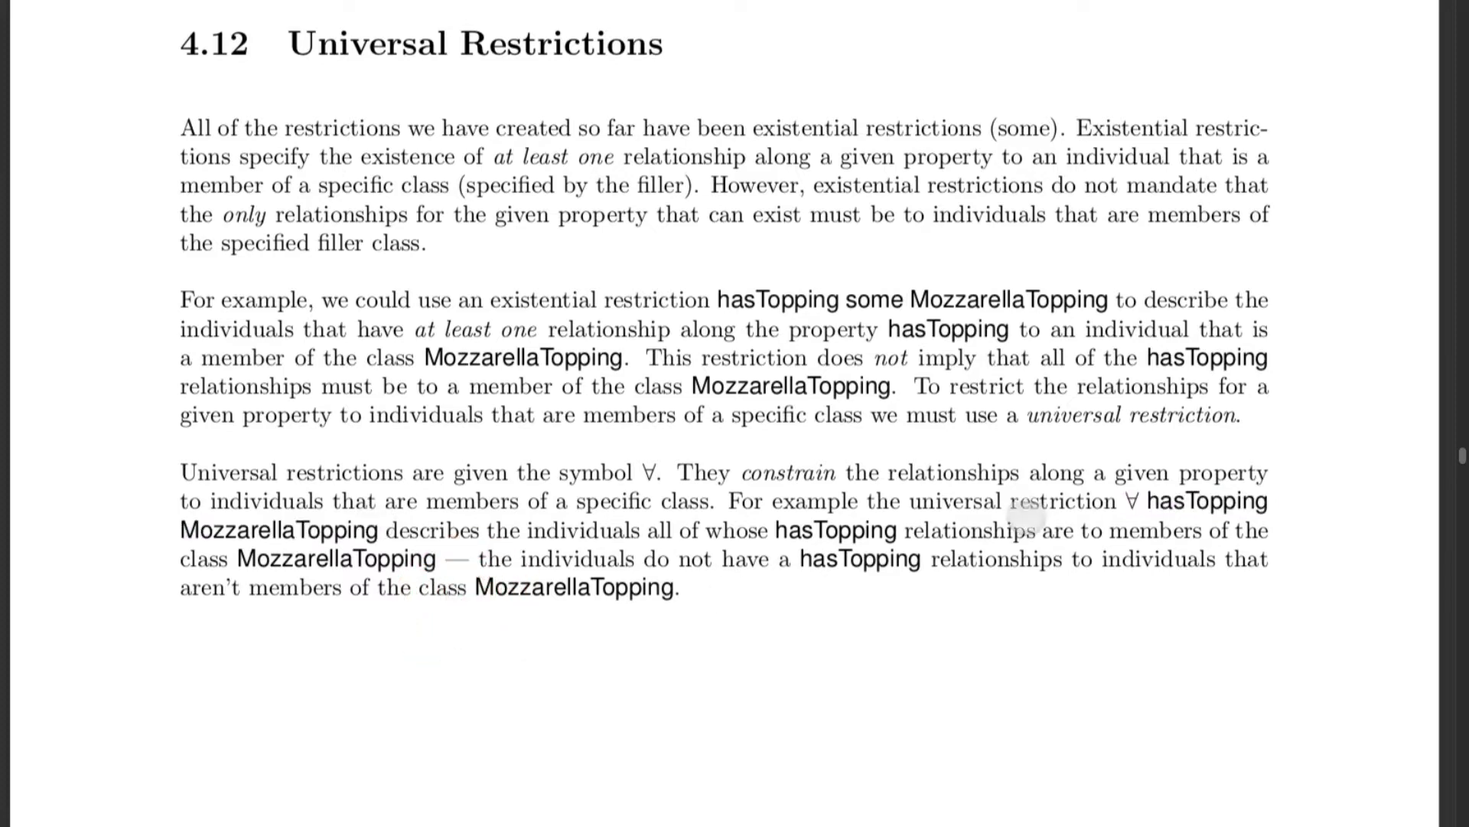
drag(1146, 502, 1267, 499)
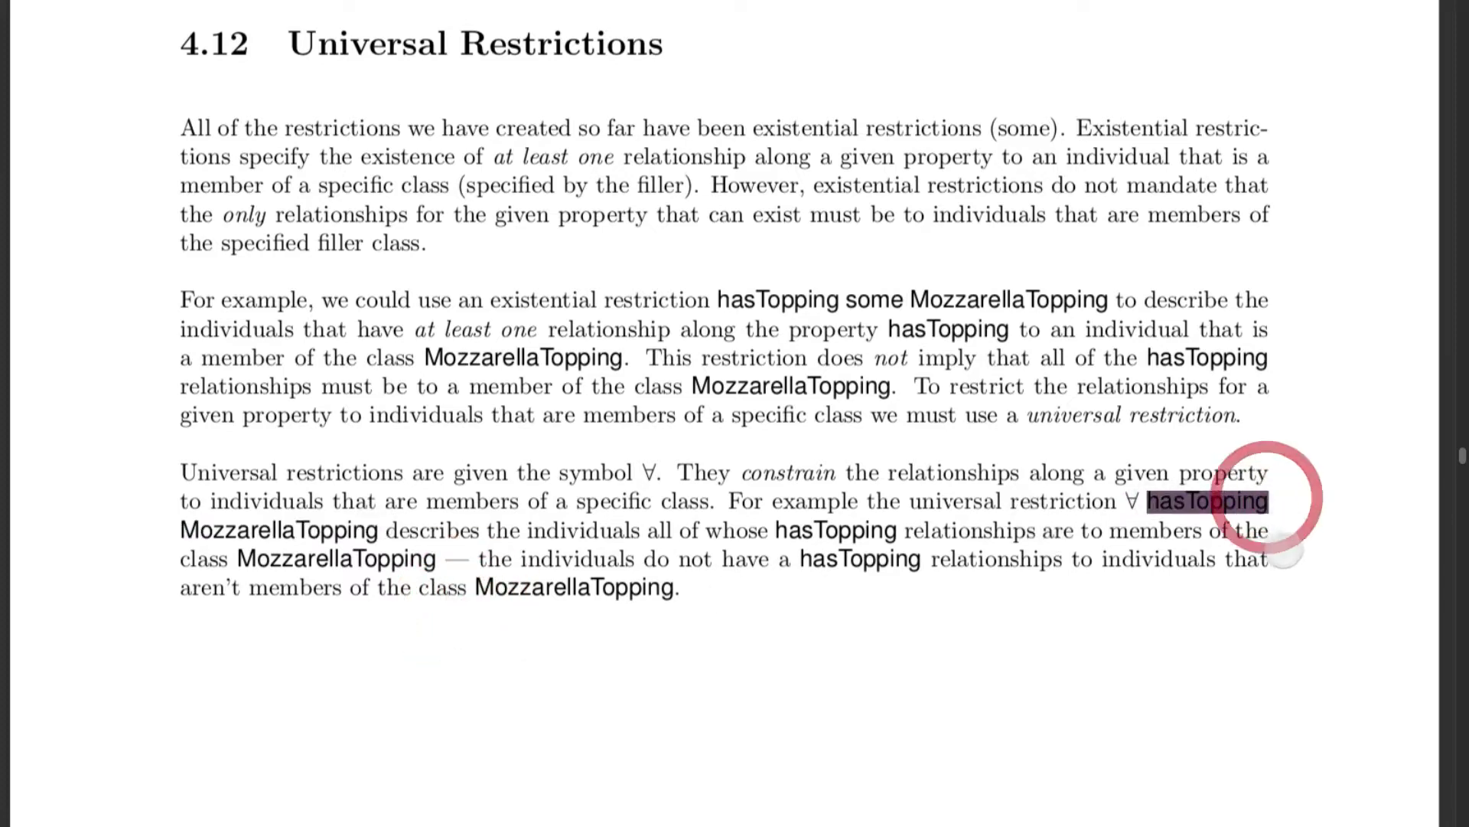
click(1230, 595)
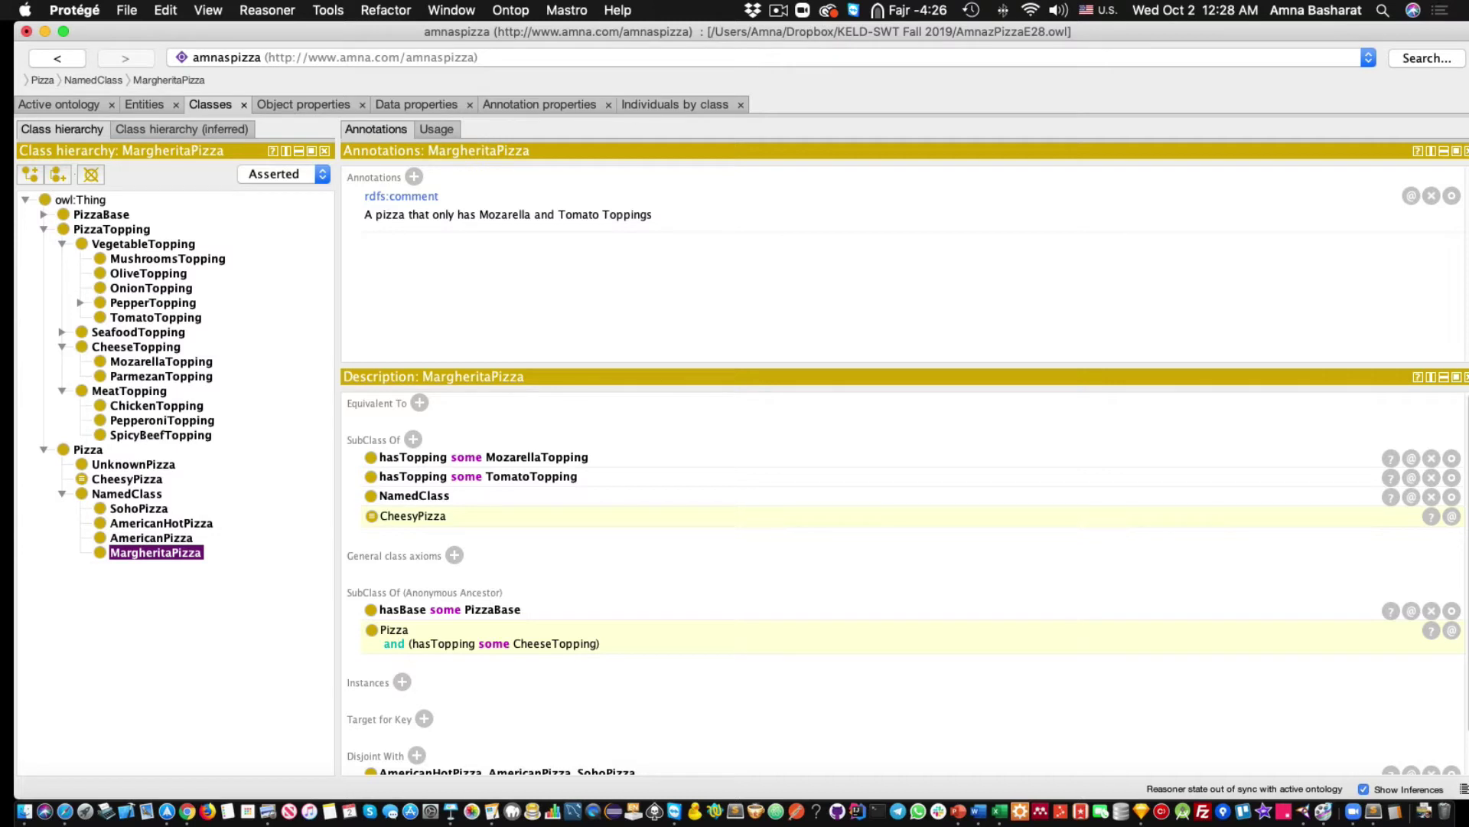
Create a subclass of Pizza named VegetarianPizza in the class hierarchy
click(133, 631)
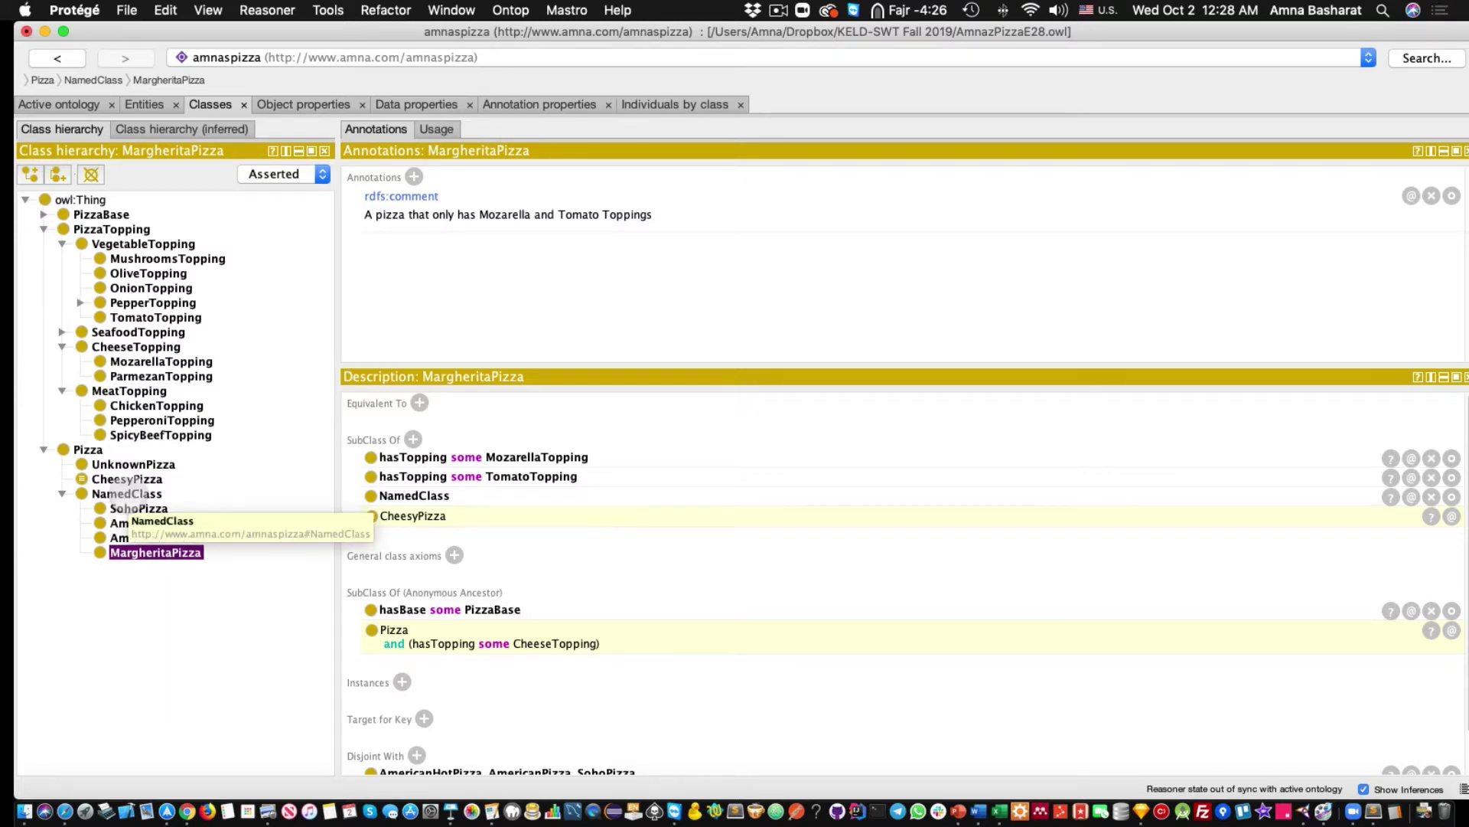
click(85, 449)
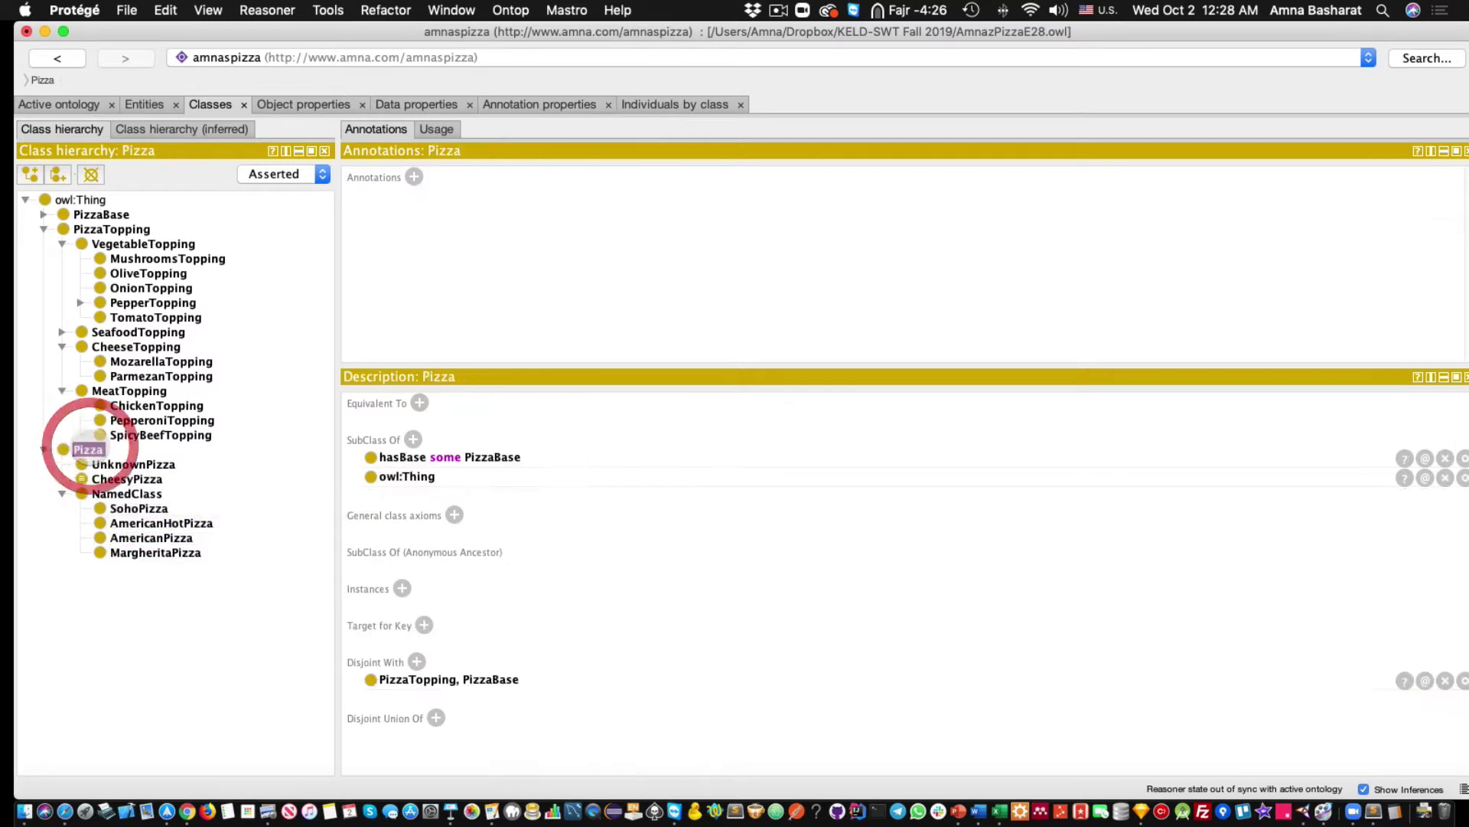
right_click(88, 448)
click(130, 459)
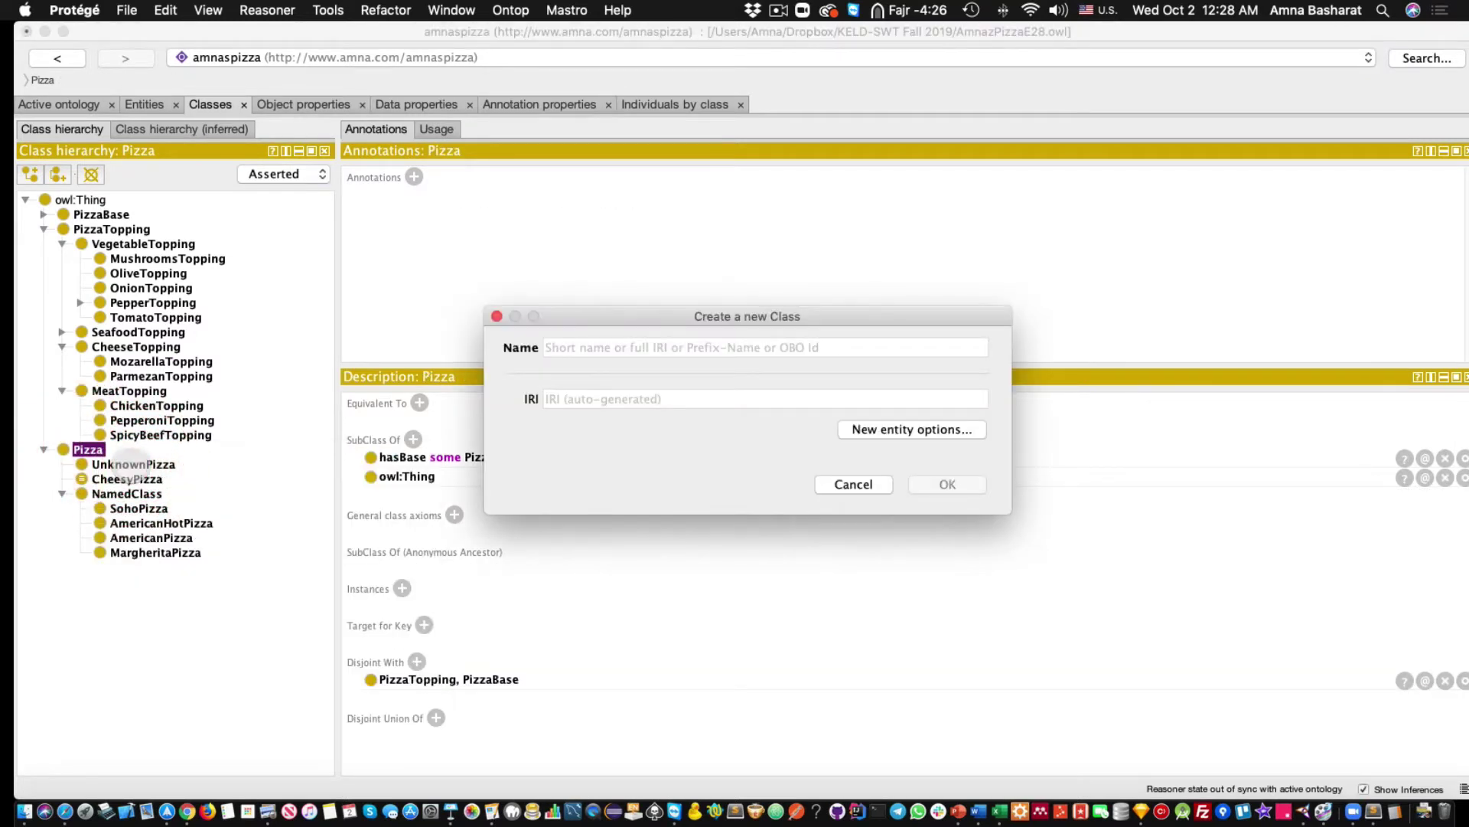
text(Veget)
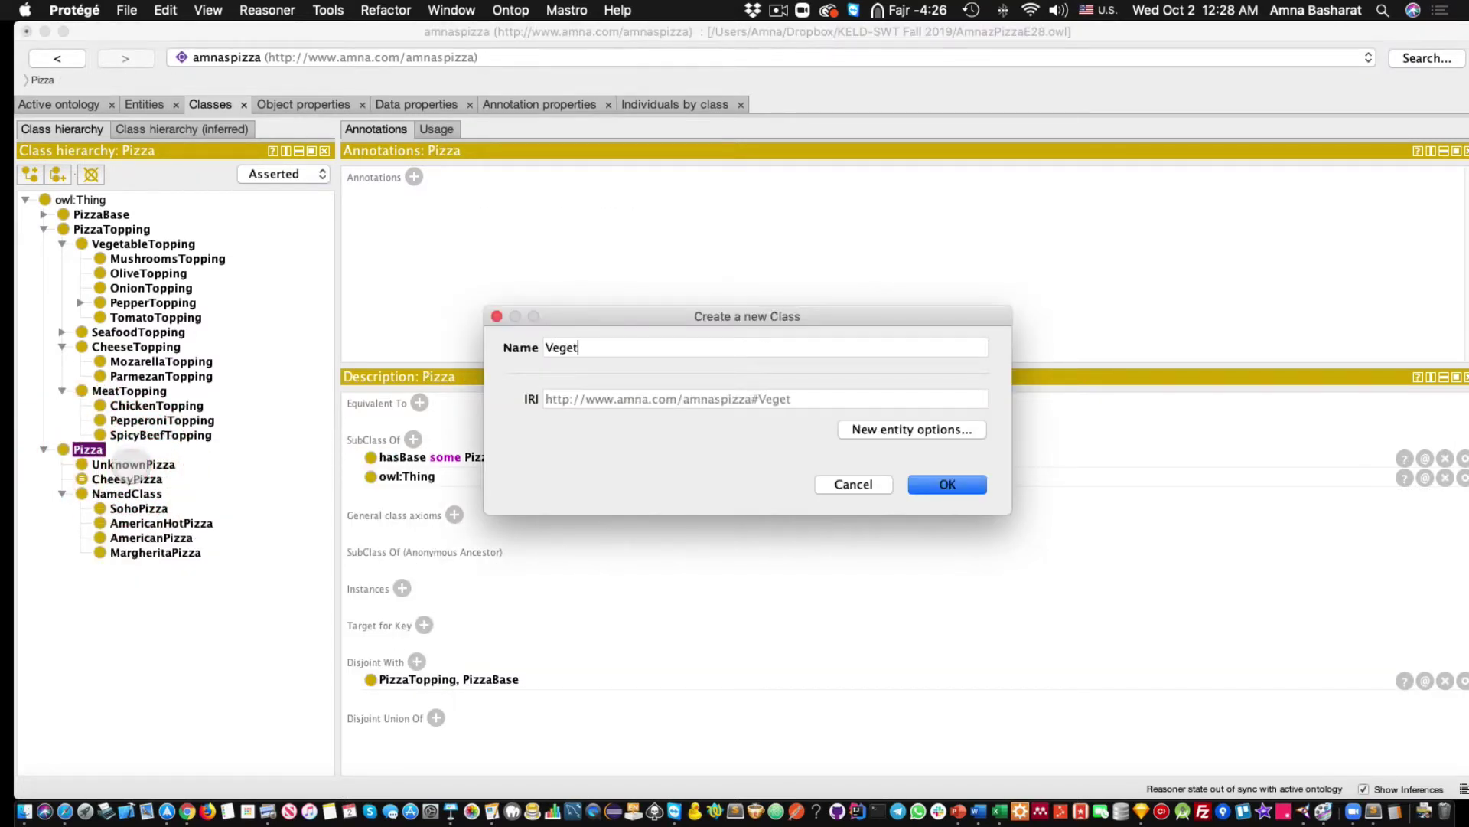
text(arianPizza)
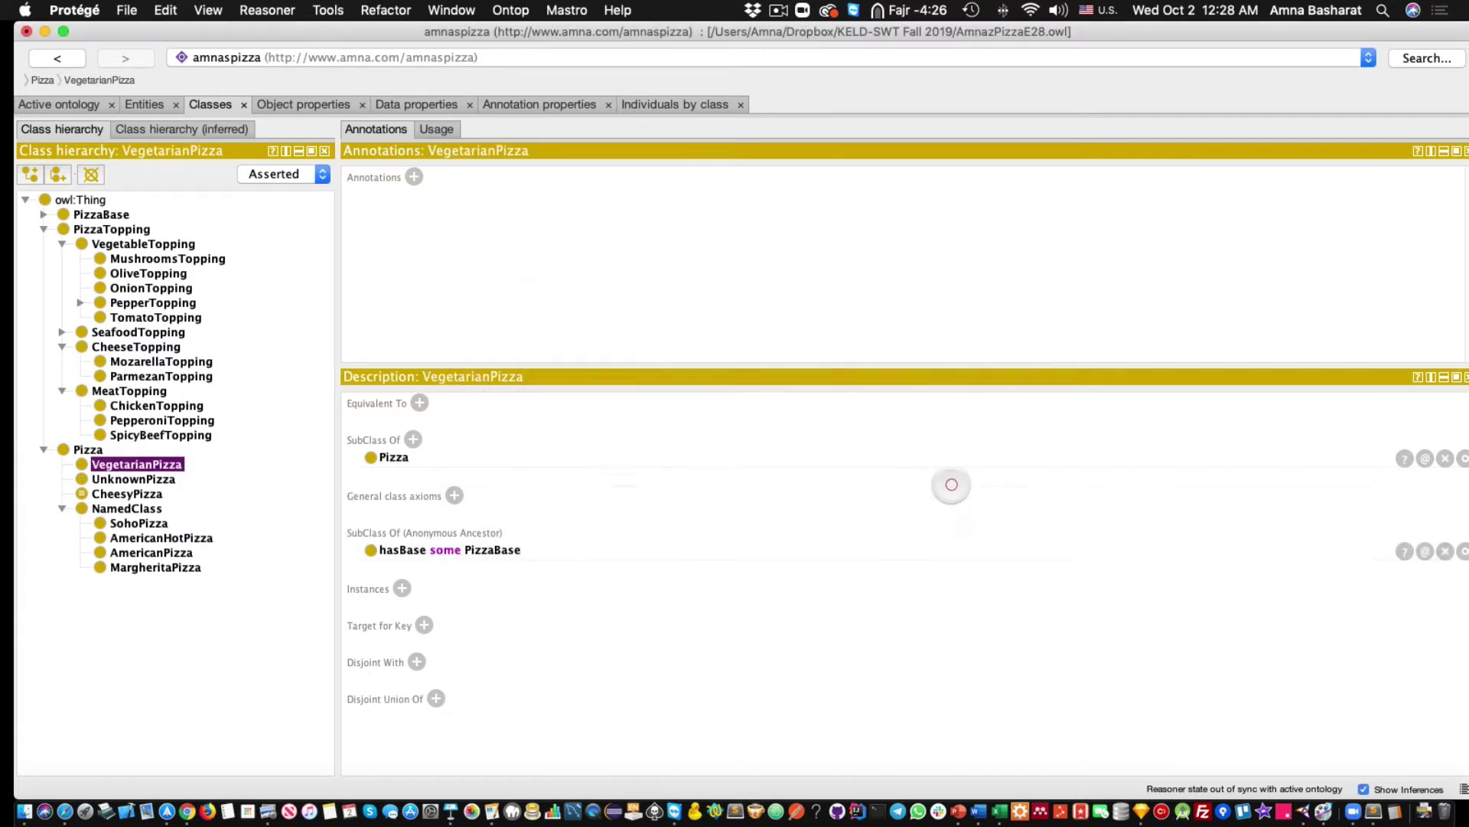
click(947, 484)
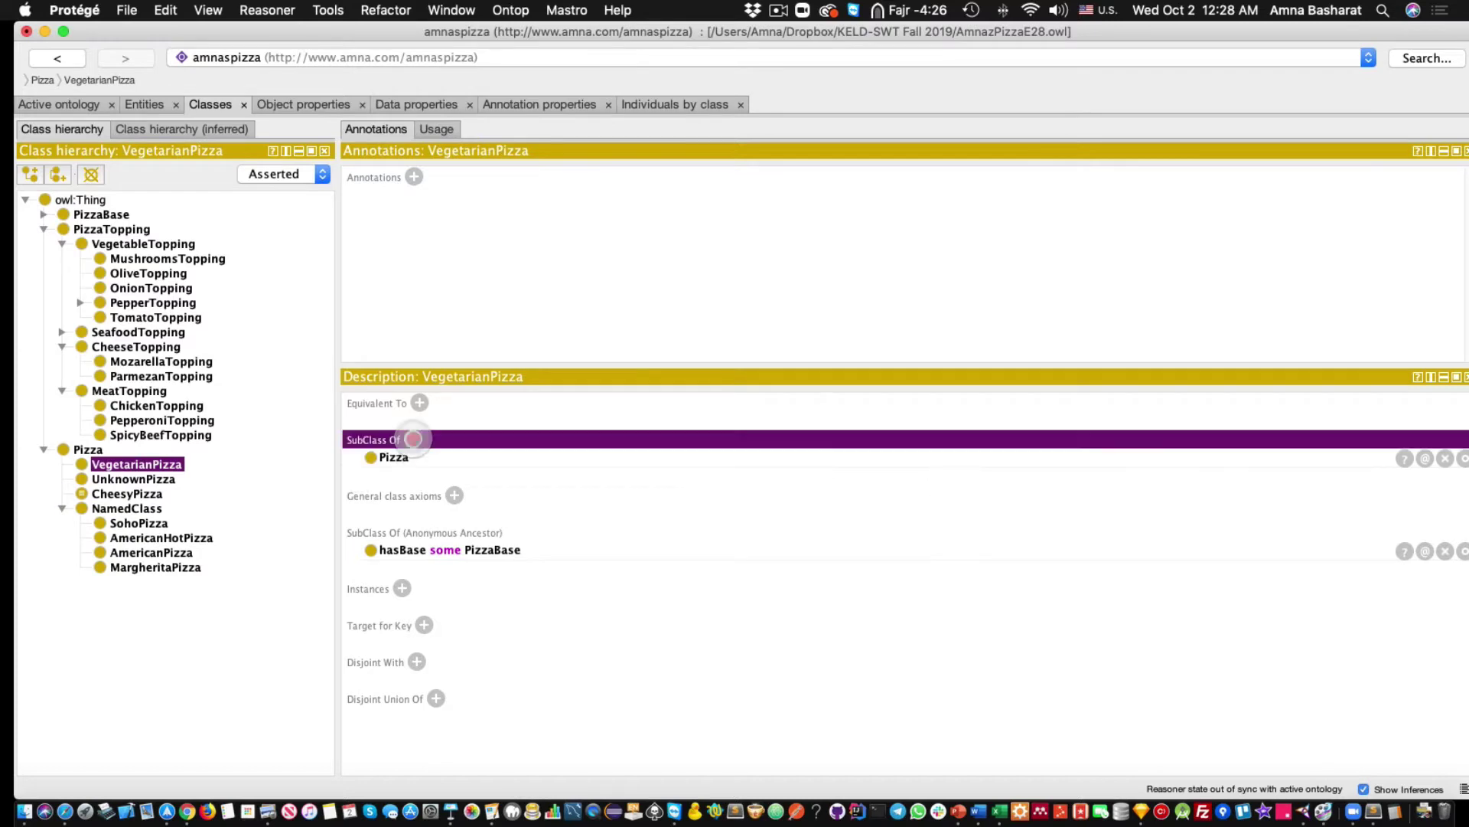
Add a universal (only) object restriction on hasTopping with filler VegetableTopping as a superclass of VegetarianPizza
click(414, 439)
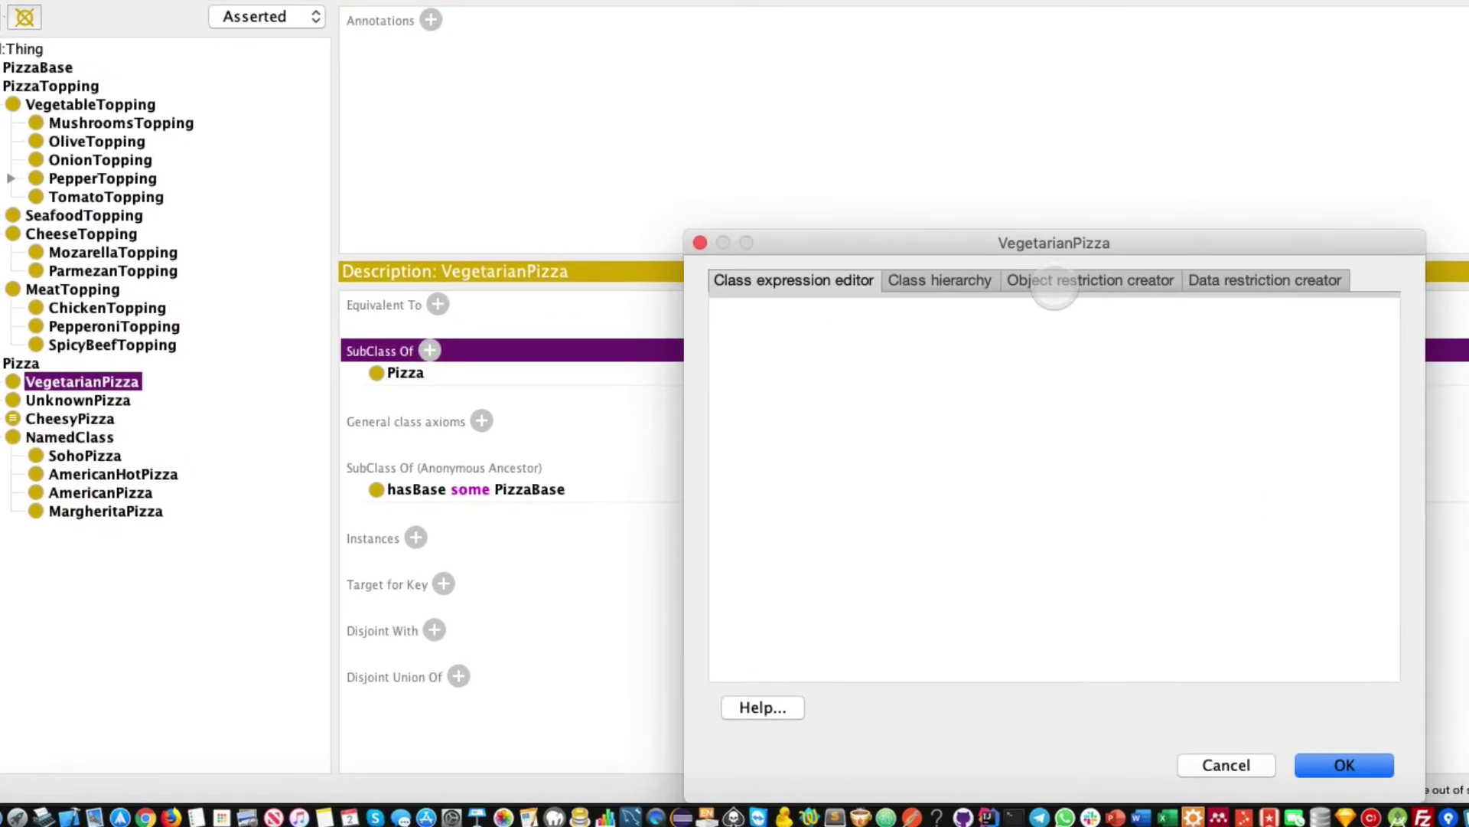
click(1055, 287)
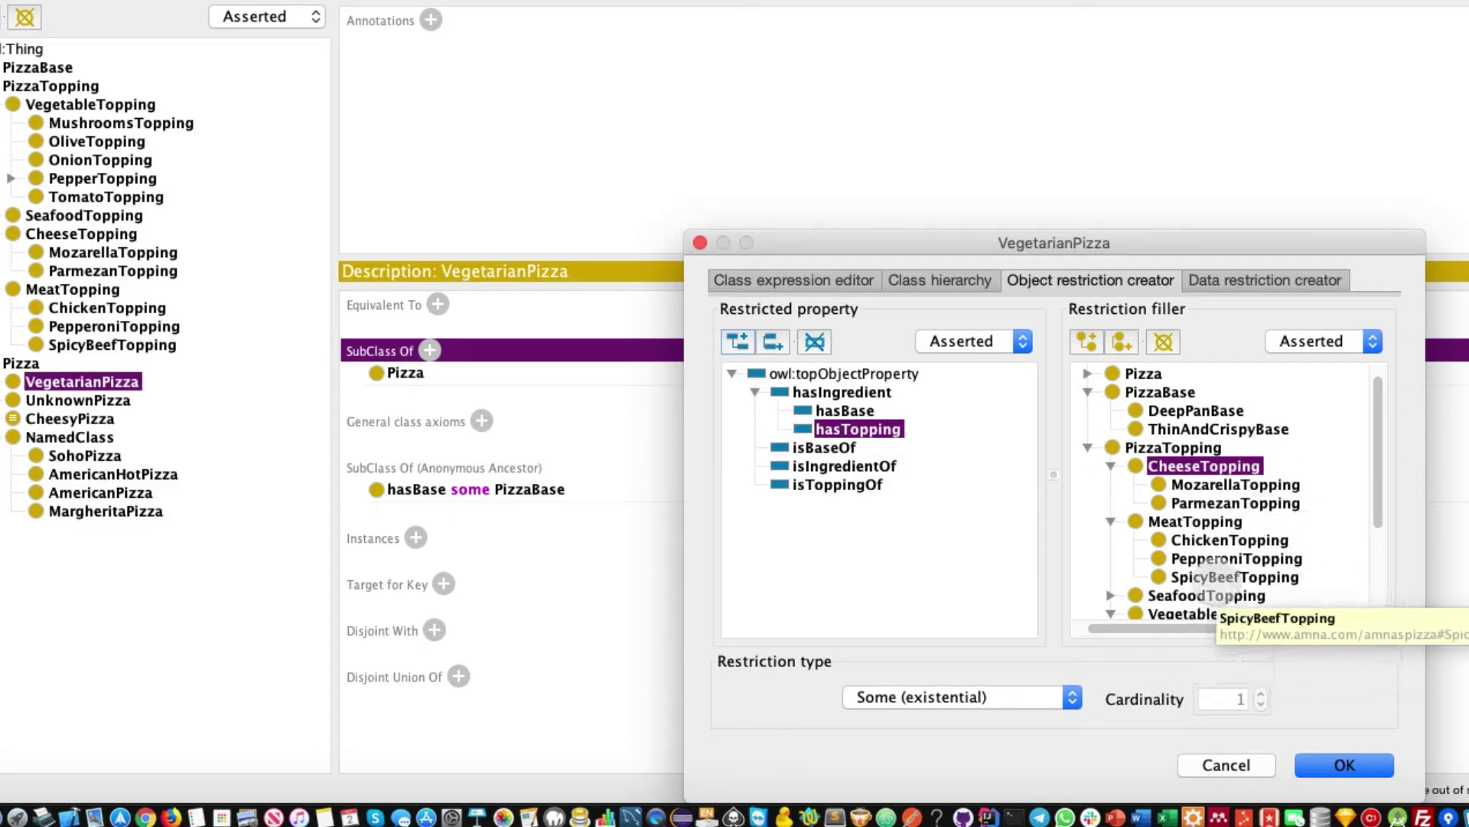
scroll(1213, 582, down, 4)
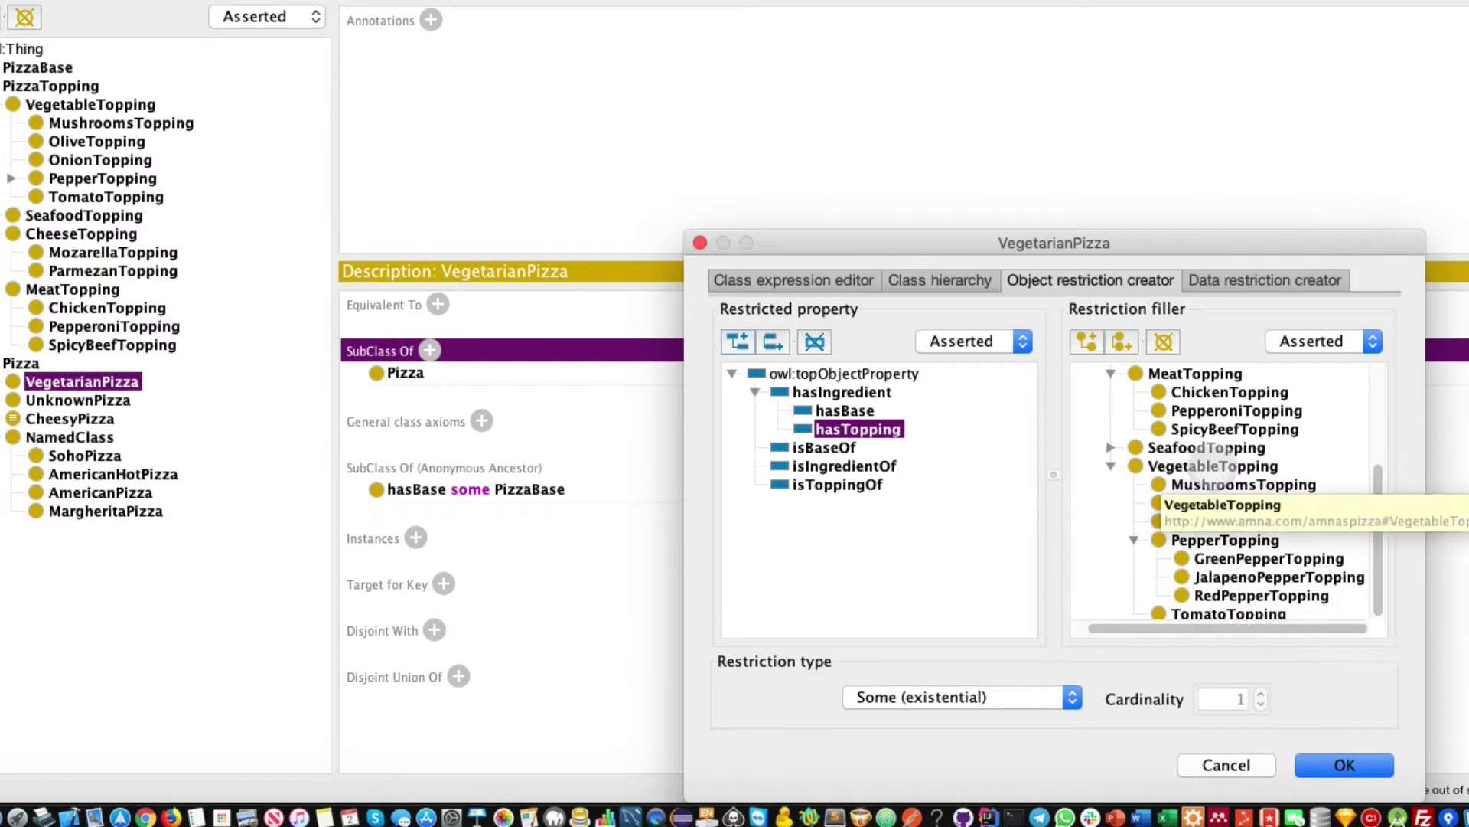
click(1213, 465)
scroll(1195, 508, up, 4)
scroll(1195, 508, down, 4)
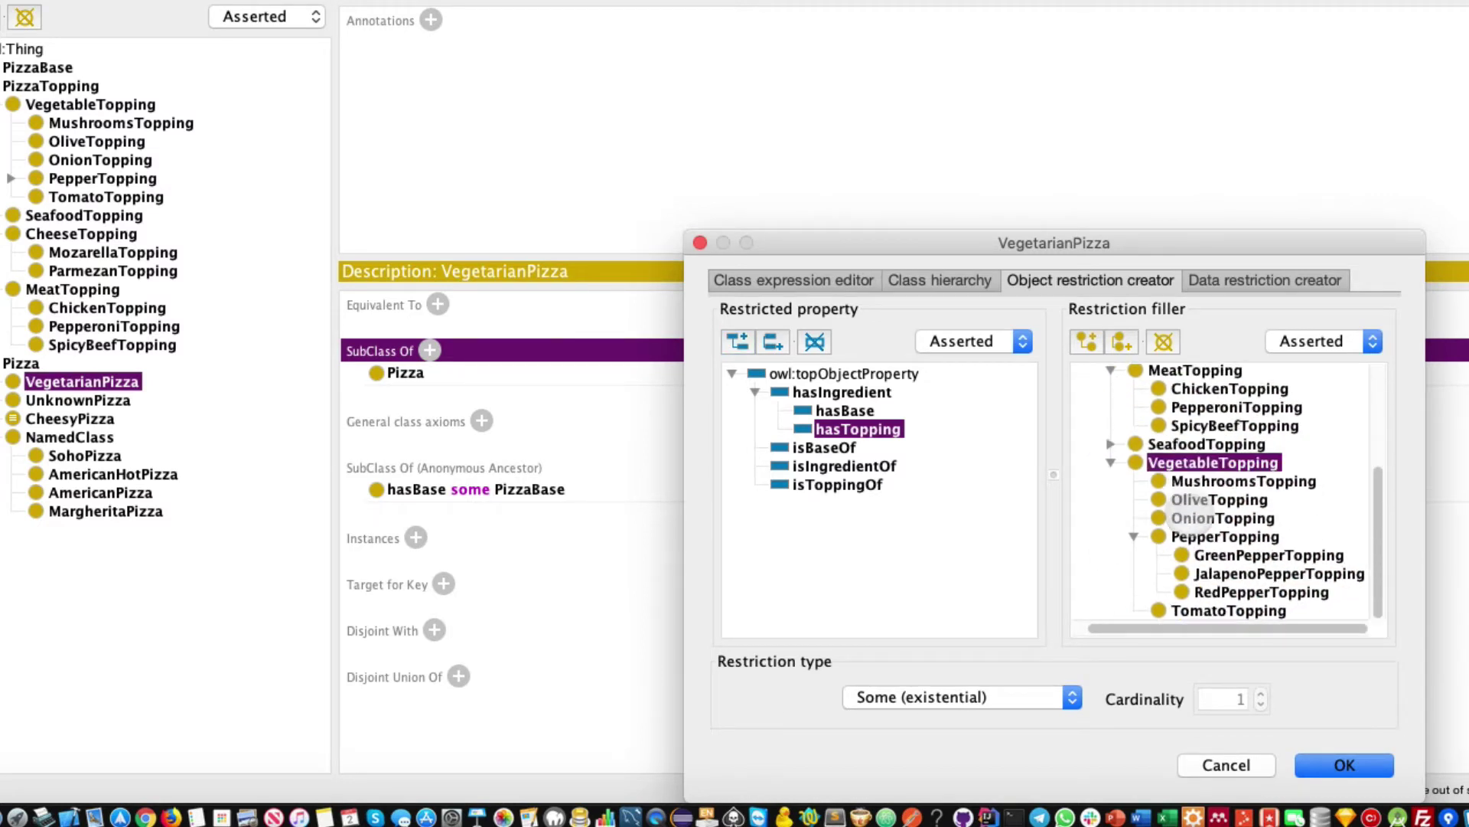
click(1030, 697)
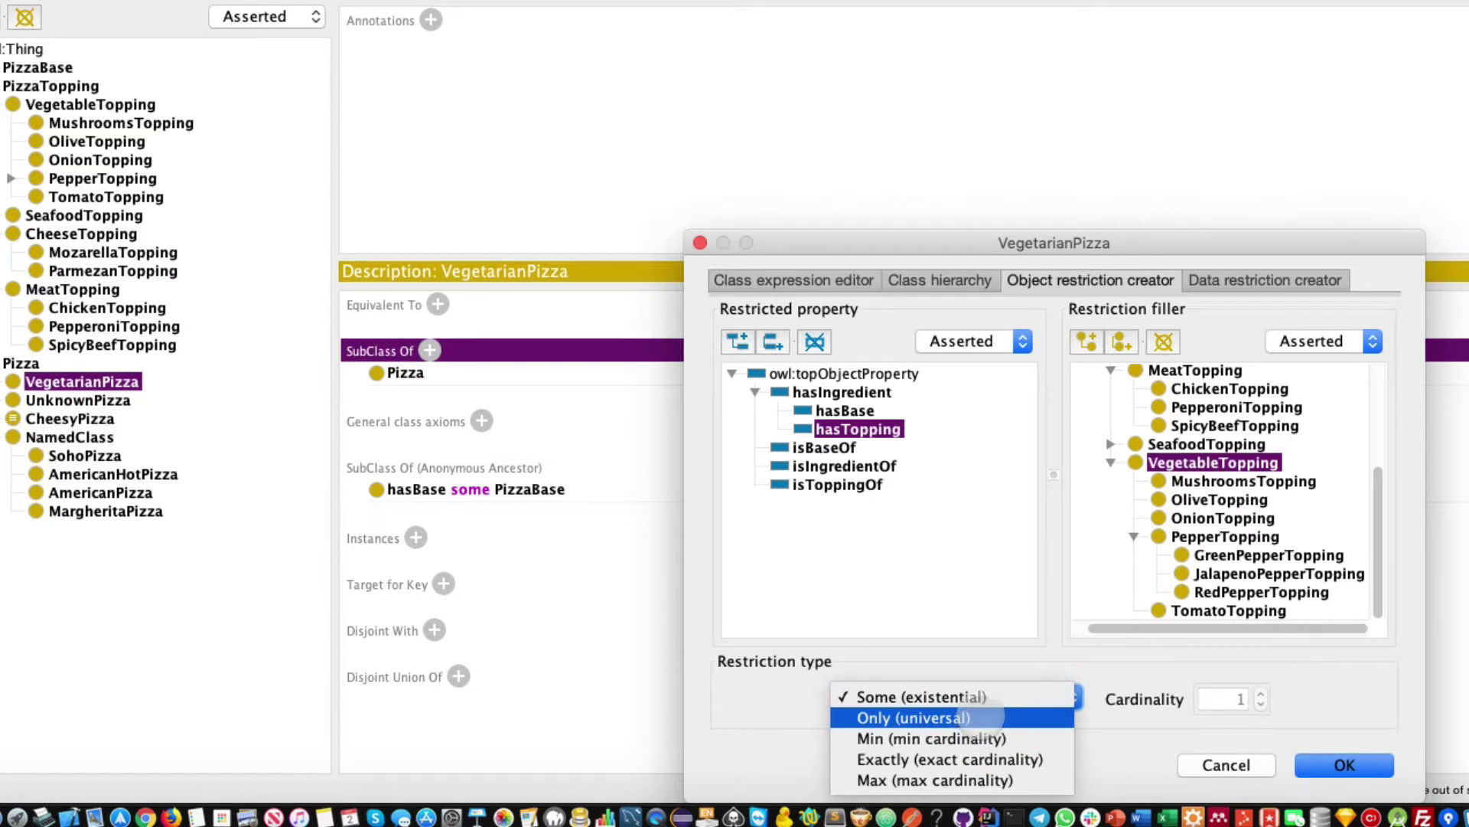
click(973, 717)
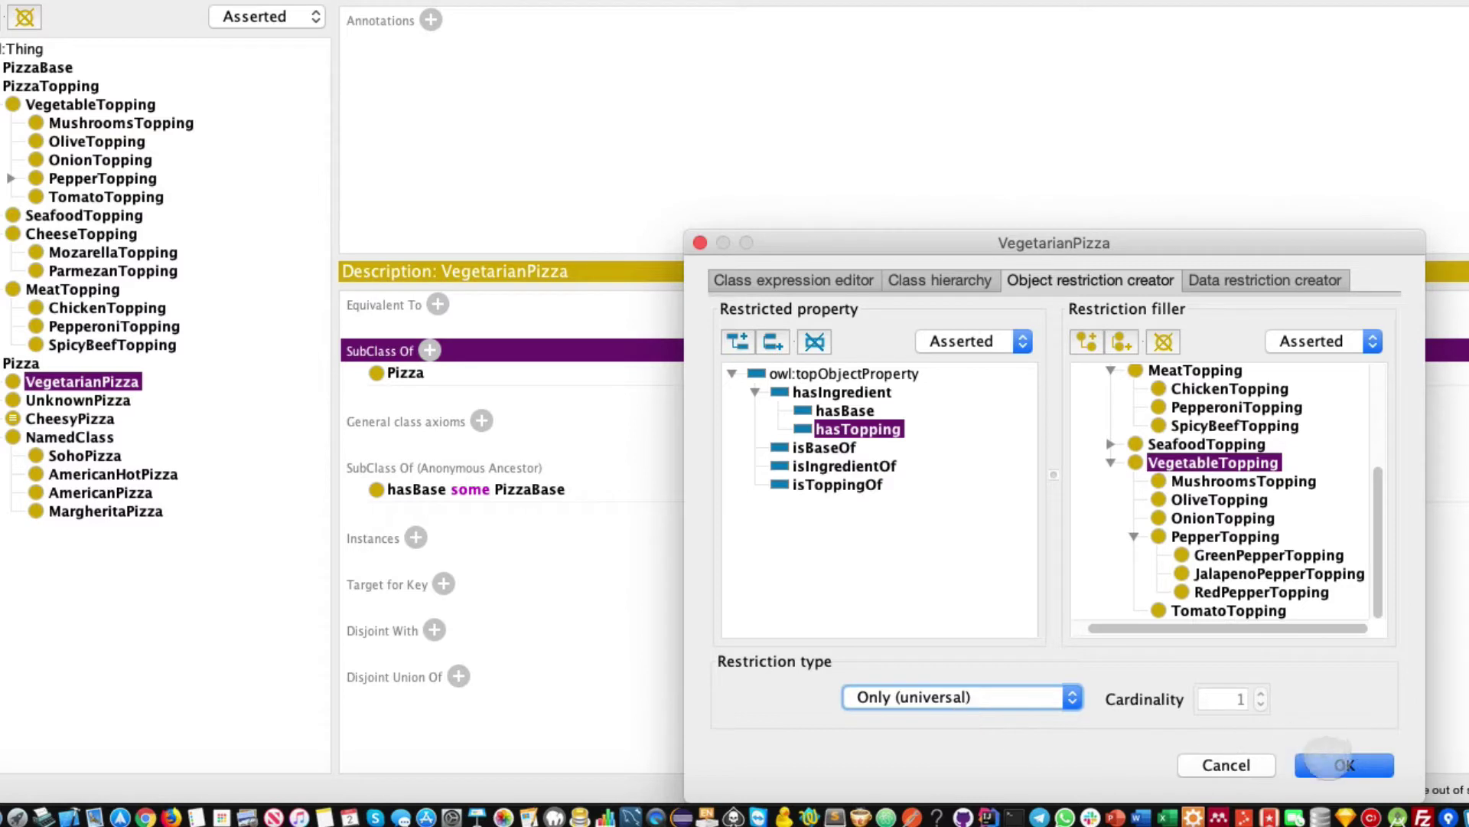
click(1339, 764)
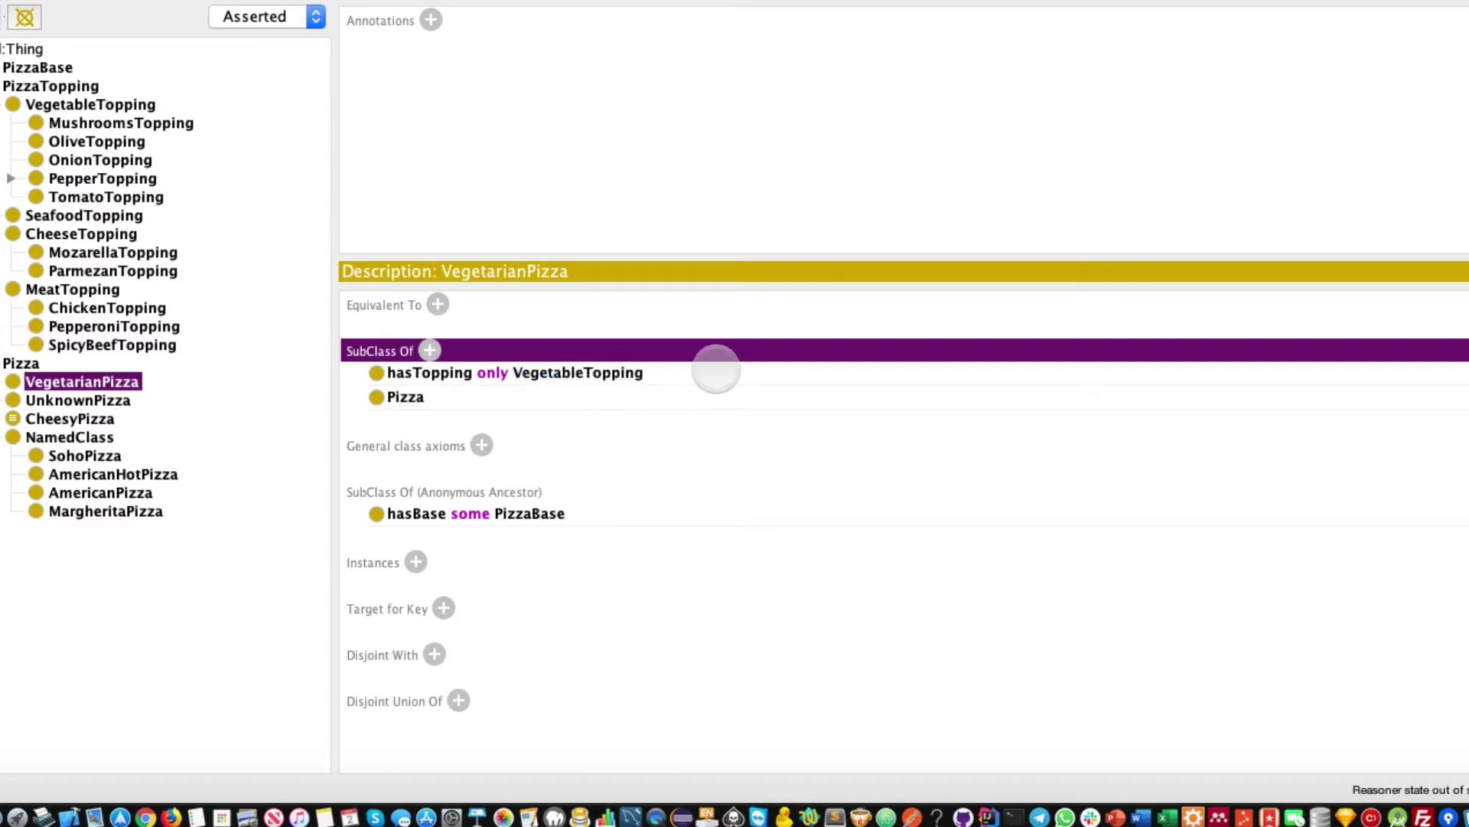
Edit VegetarianPizza's topping restriction to read hasTopping only (VegetableTopping or CheeseTopping)
double_click(811, 373)
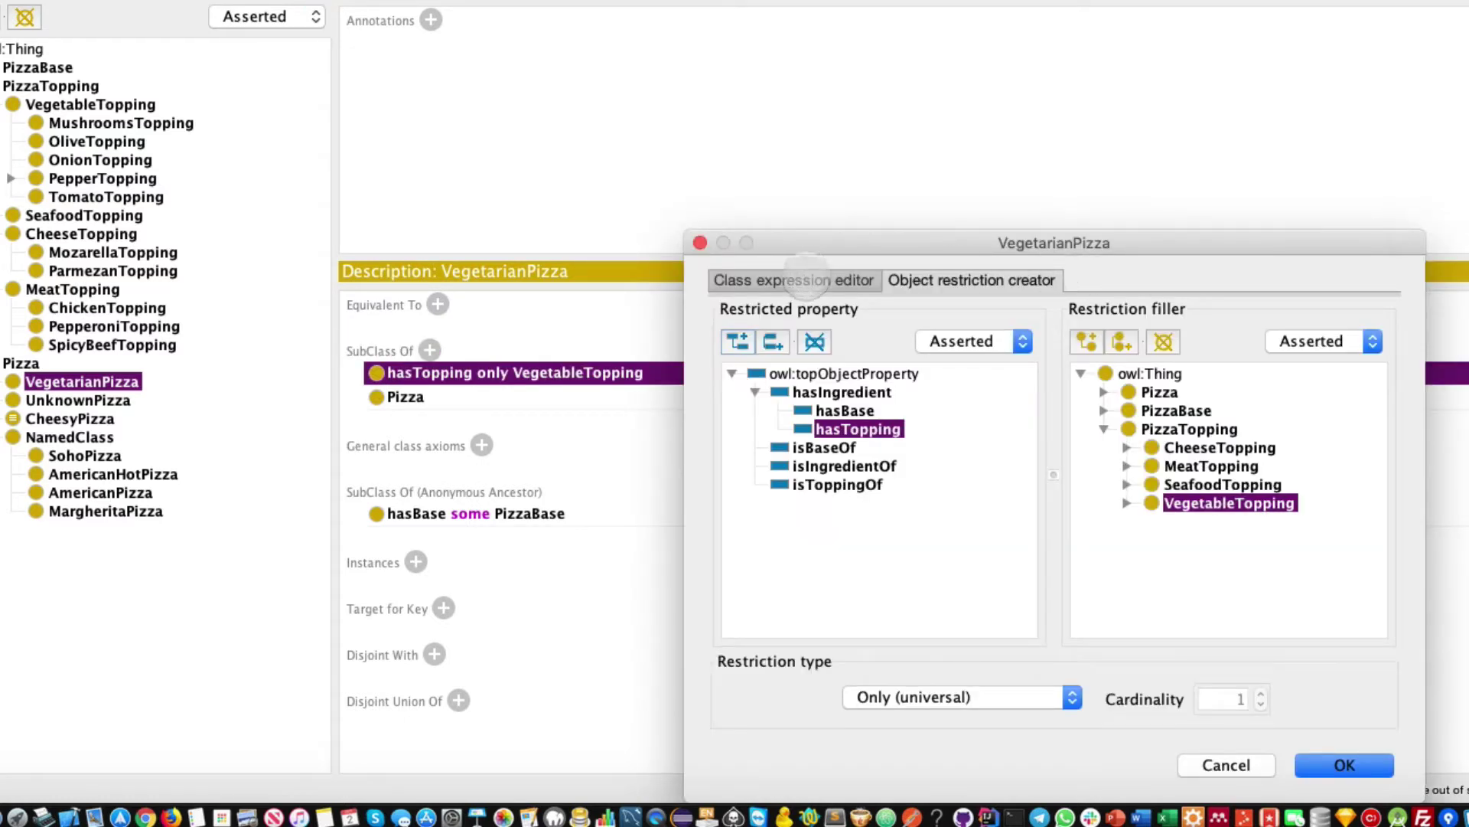
click(796, 280)
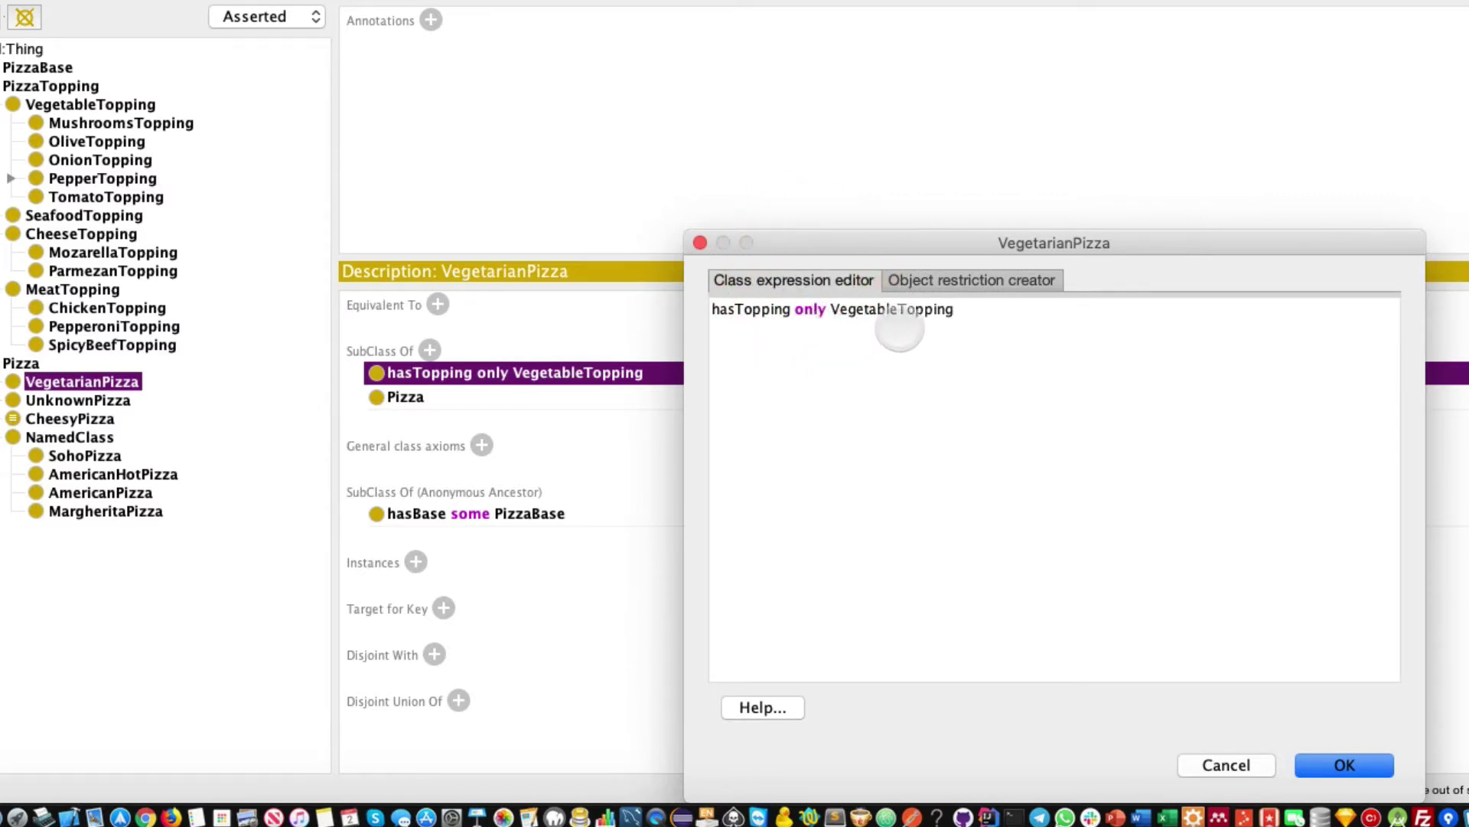
text(or)
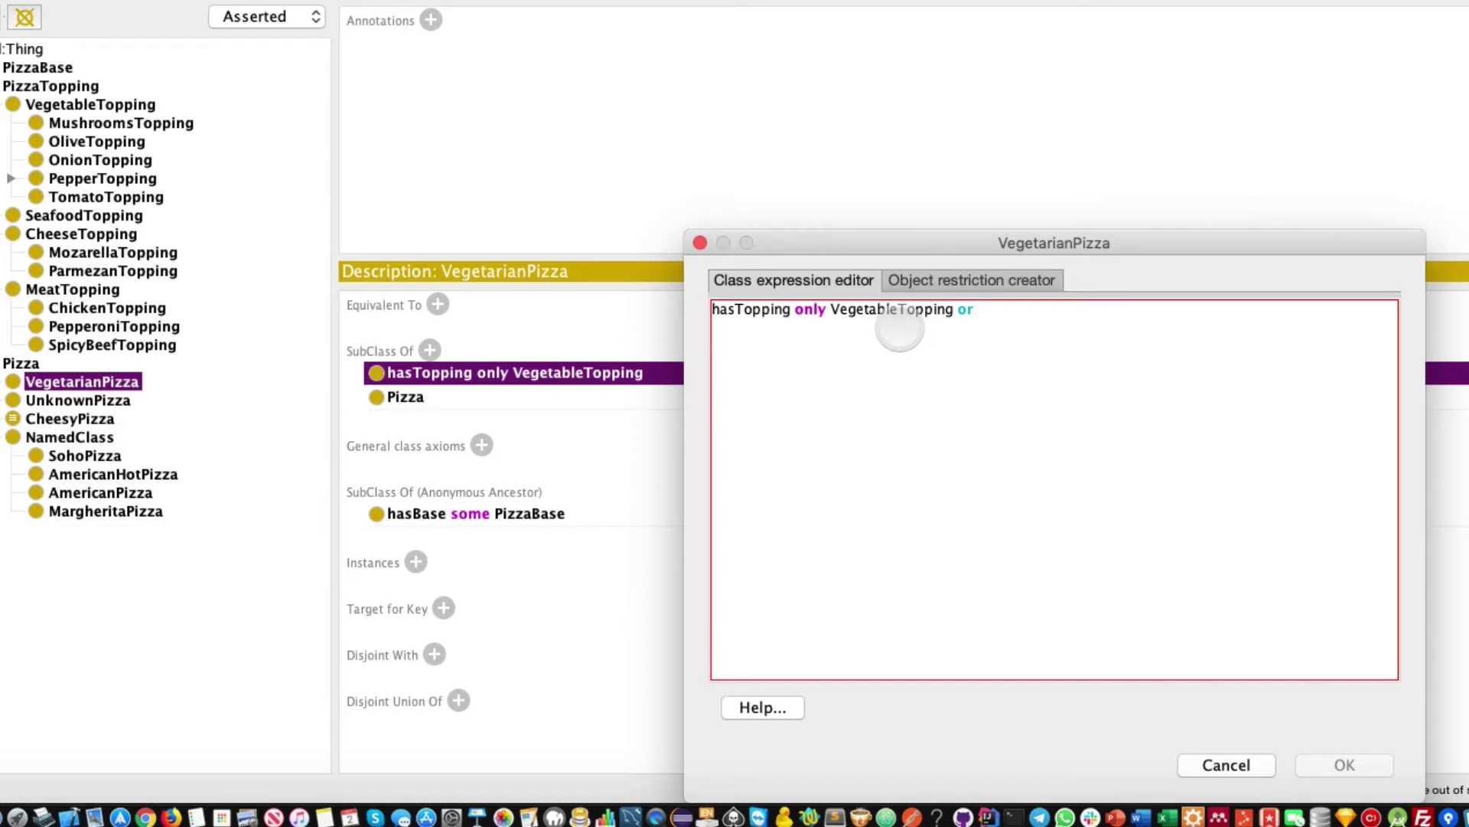
text(Che)
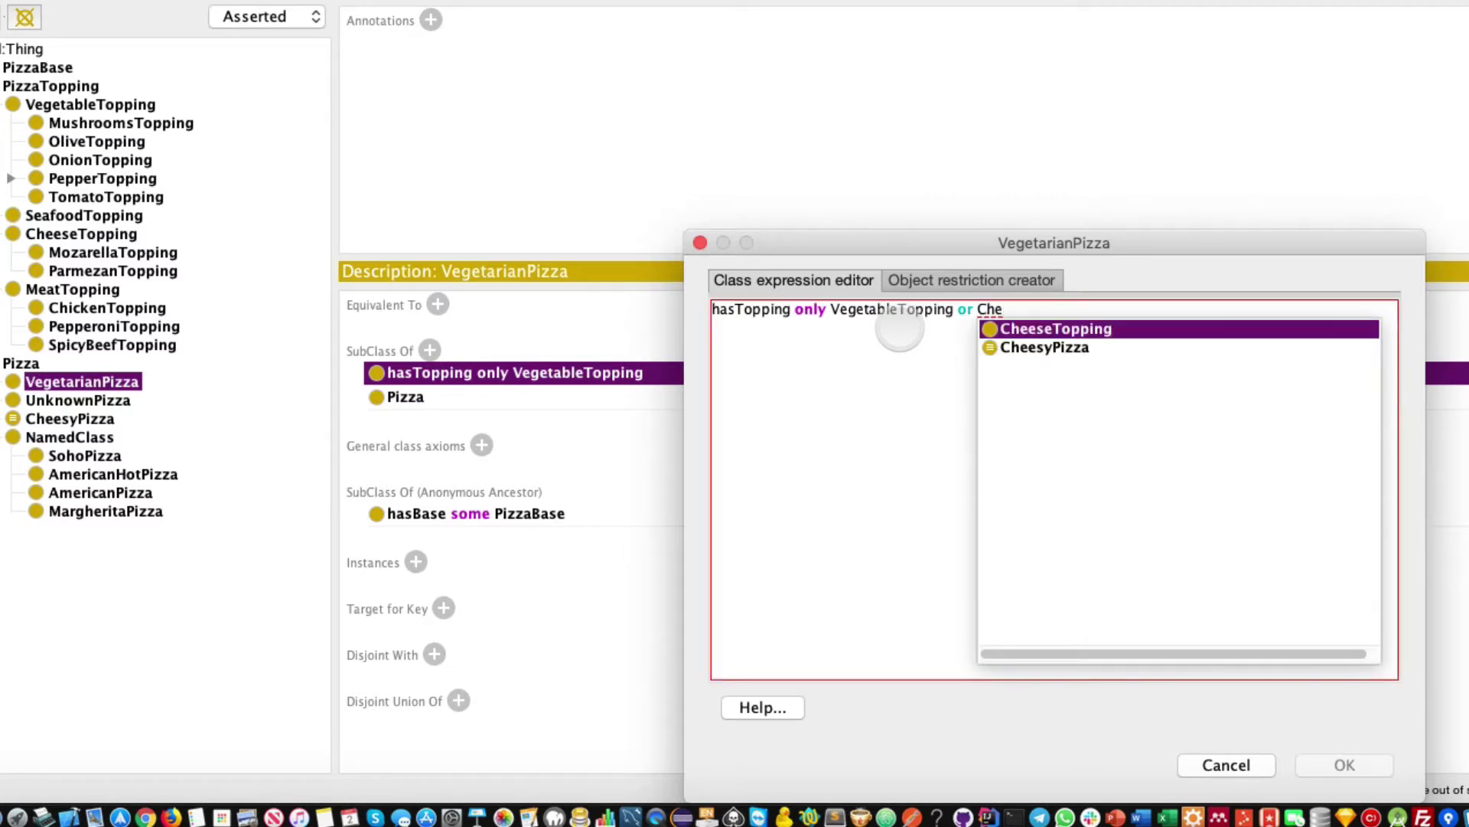
key(Return)
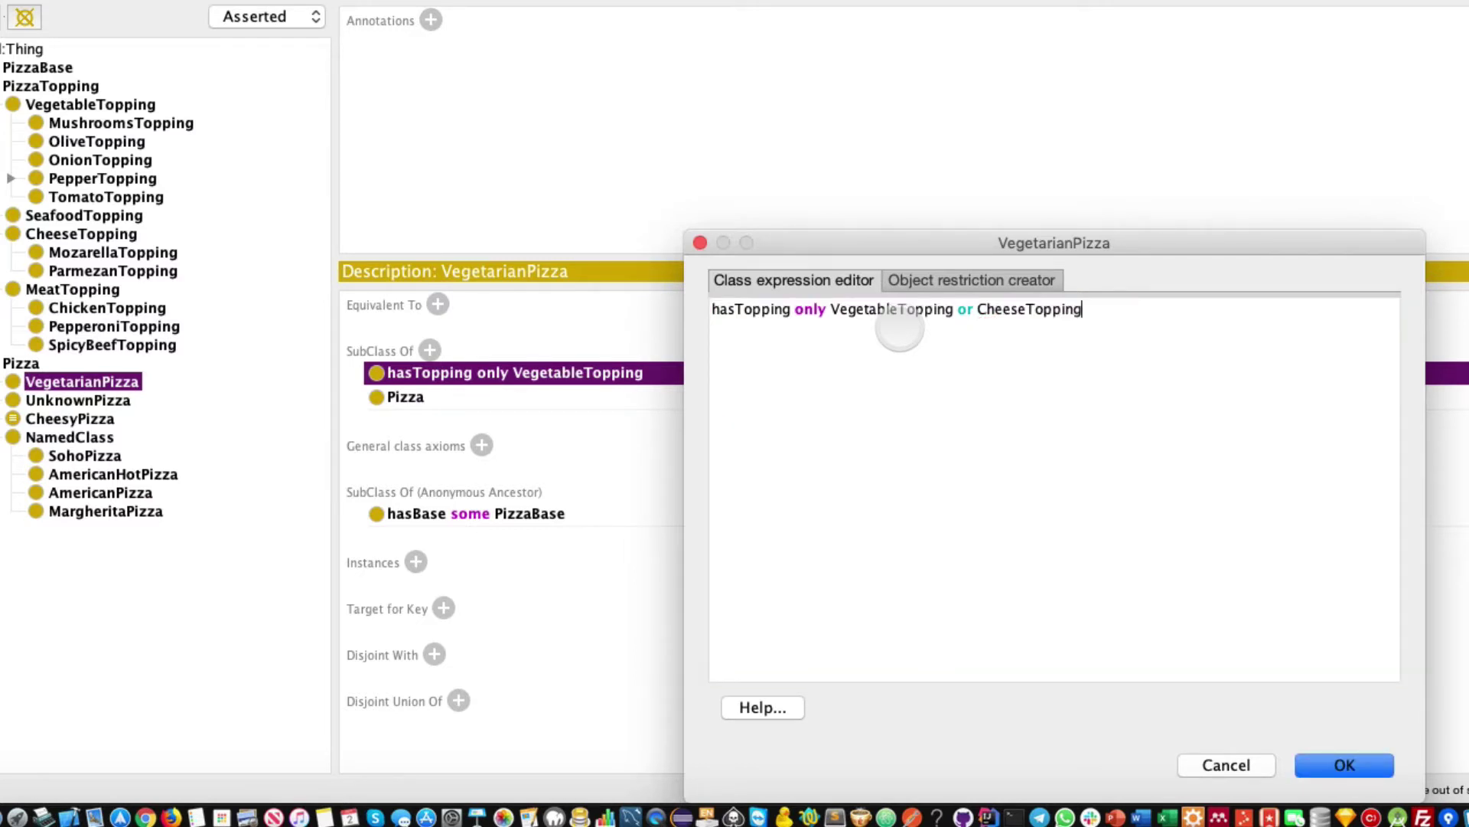
text())
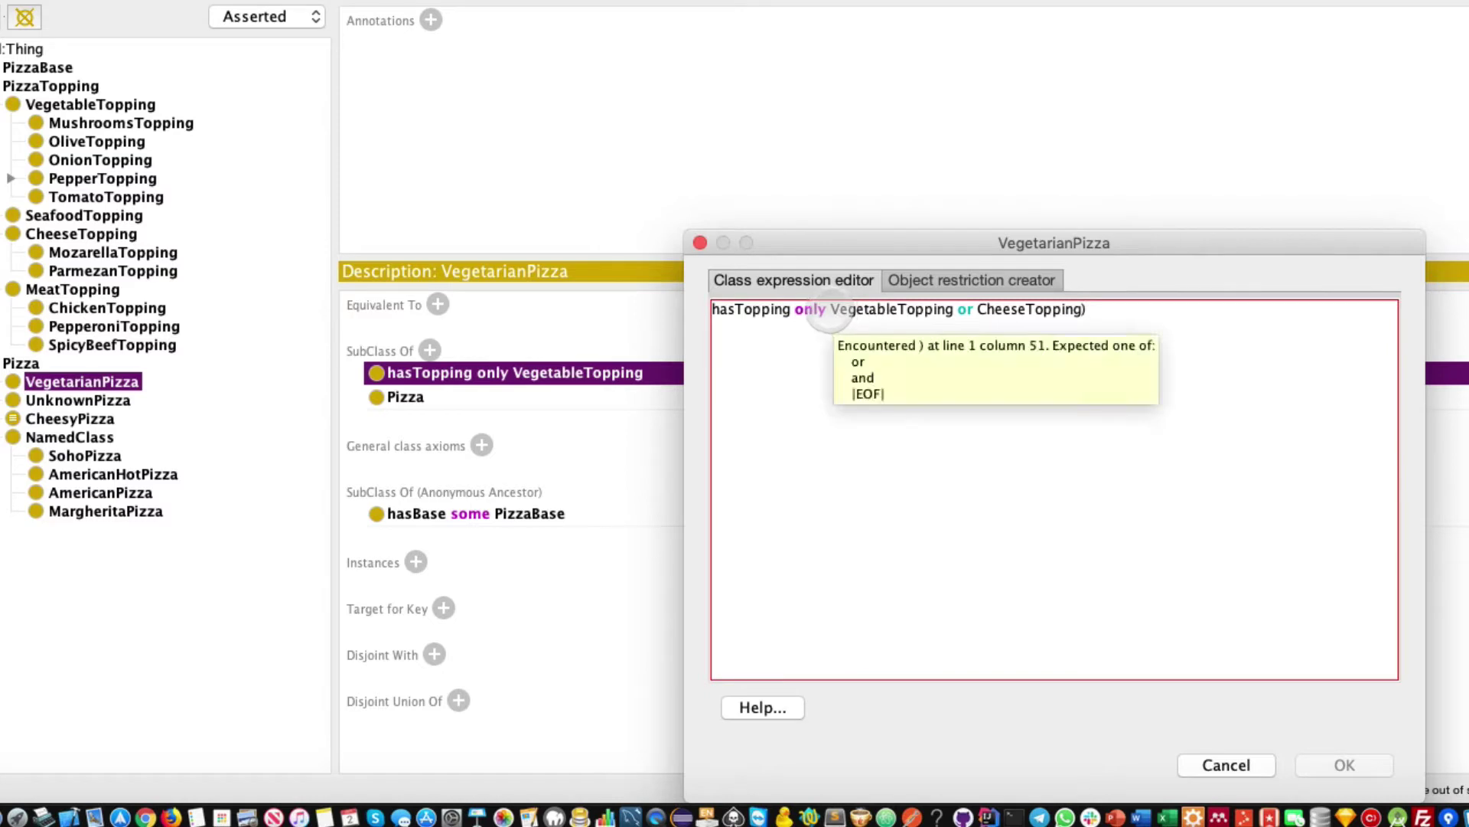
click(836, 342)
text(()
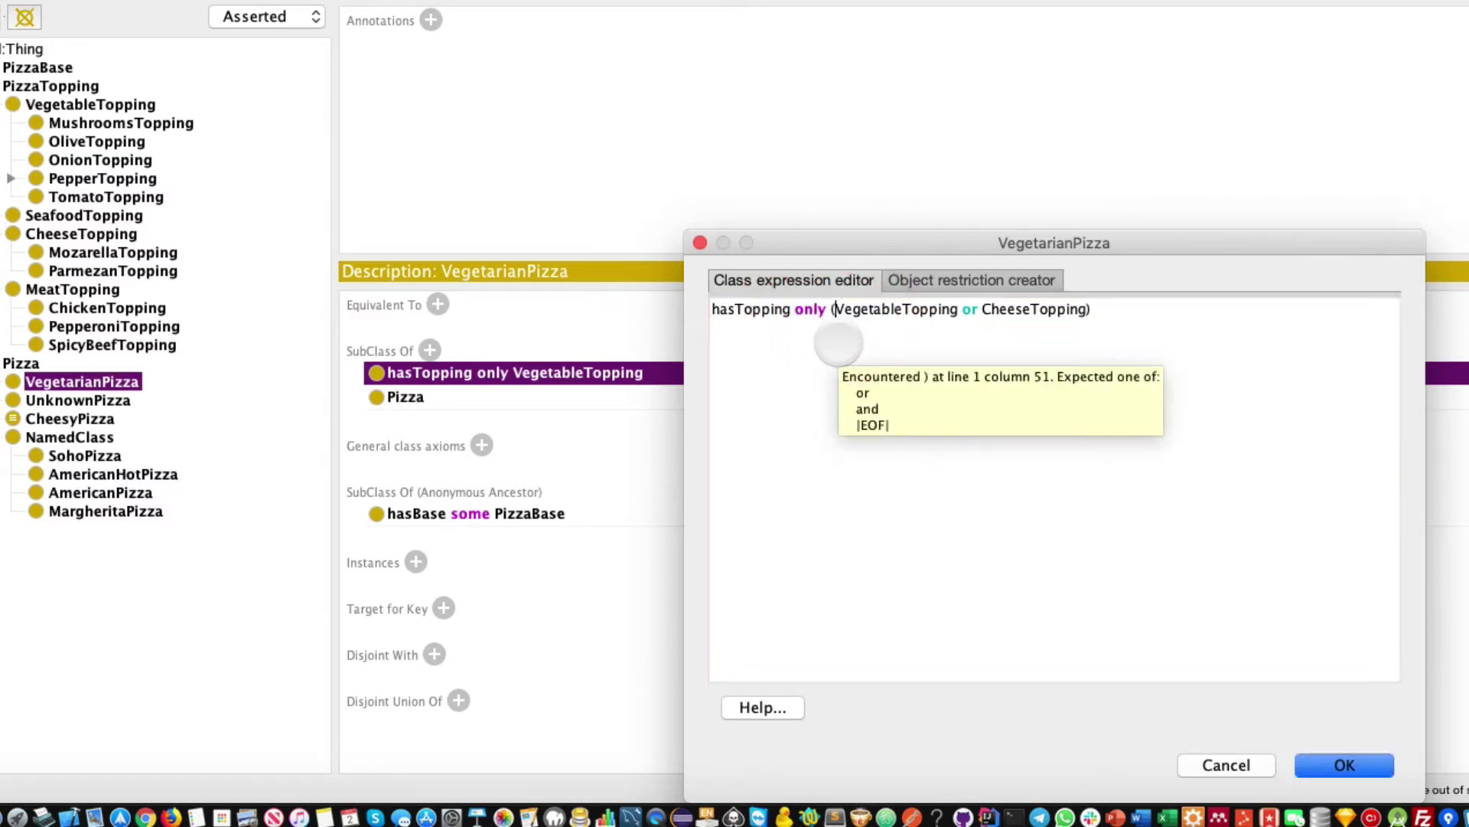
click(1345, 766)
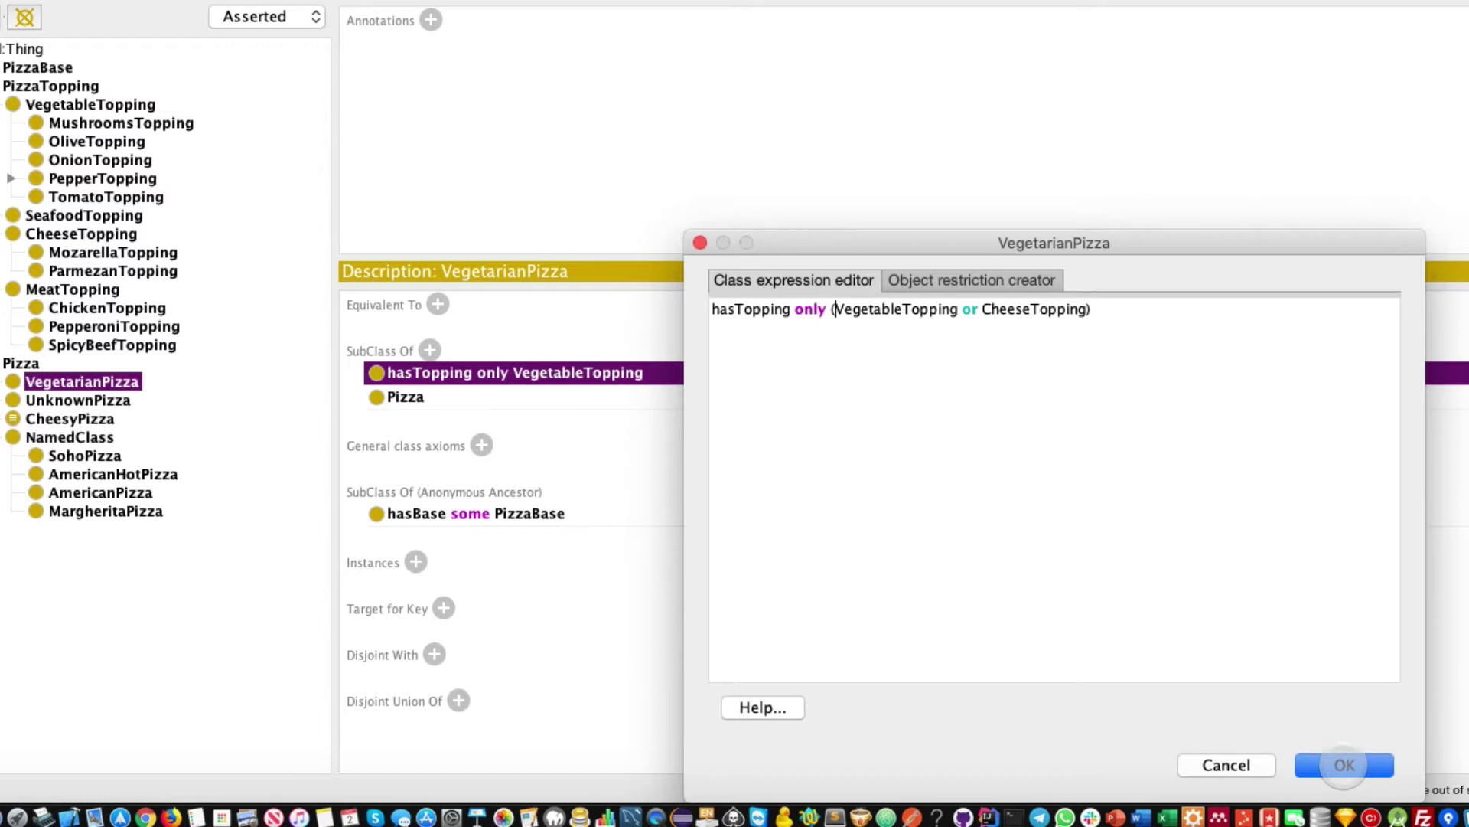
click(1344, 765)
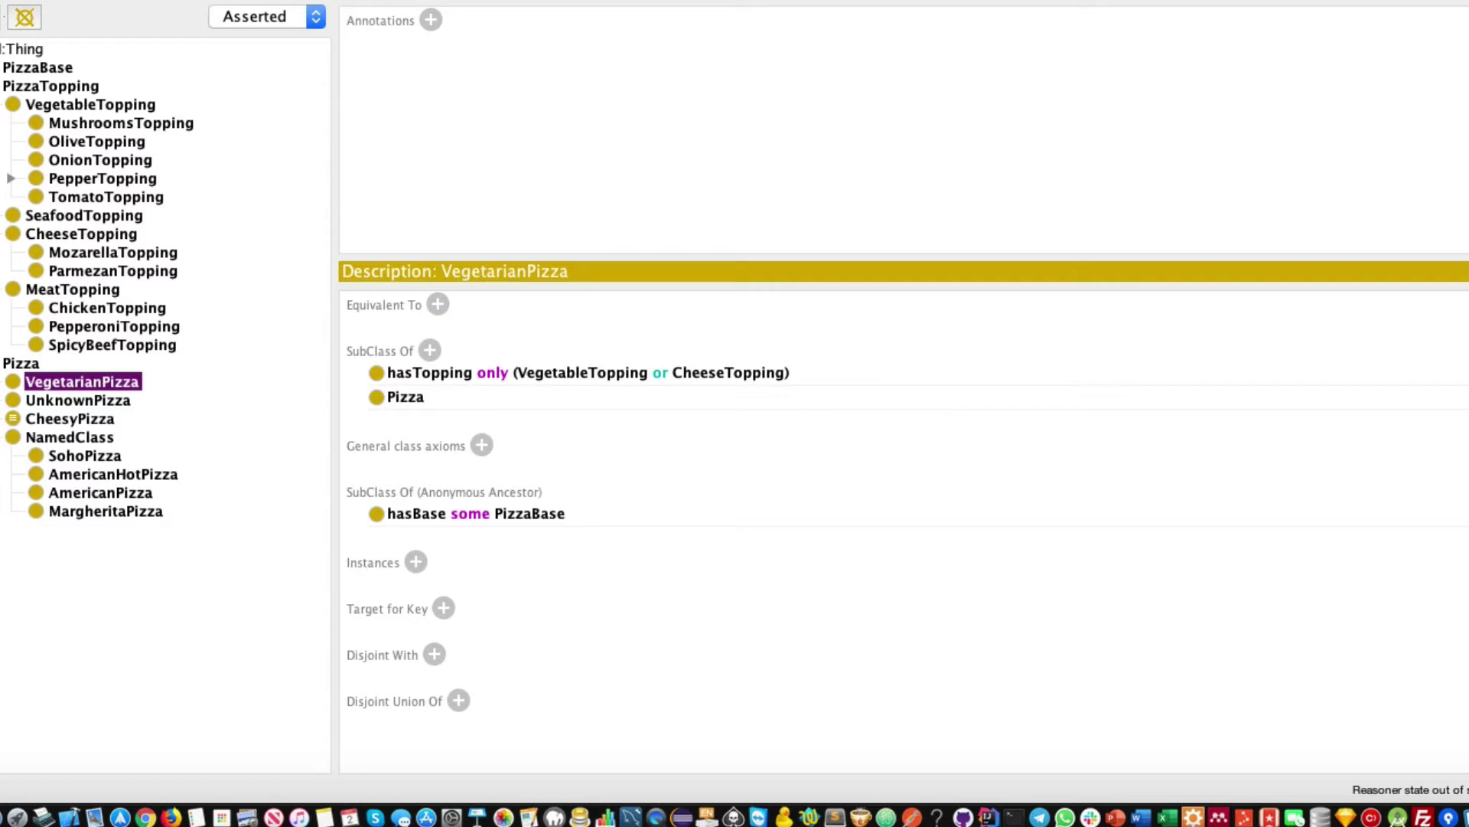
Replace "or" with "and" in VegetarianPizza's restriction so it reads hasTopping only (VegetableTopping and CheeseTopping)
double_click(1026, 372)
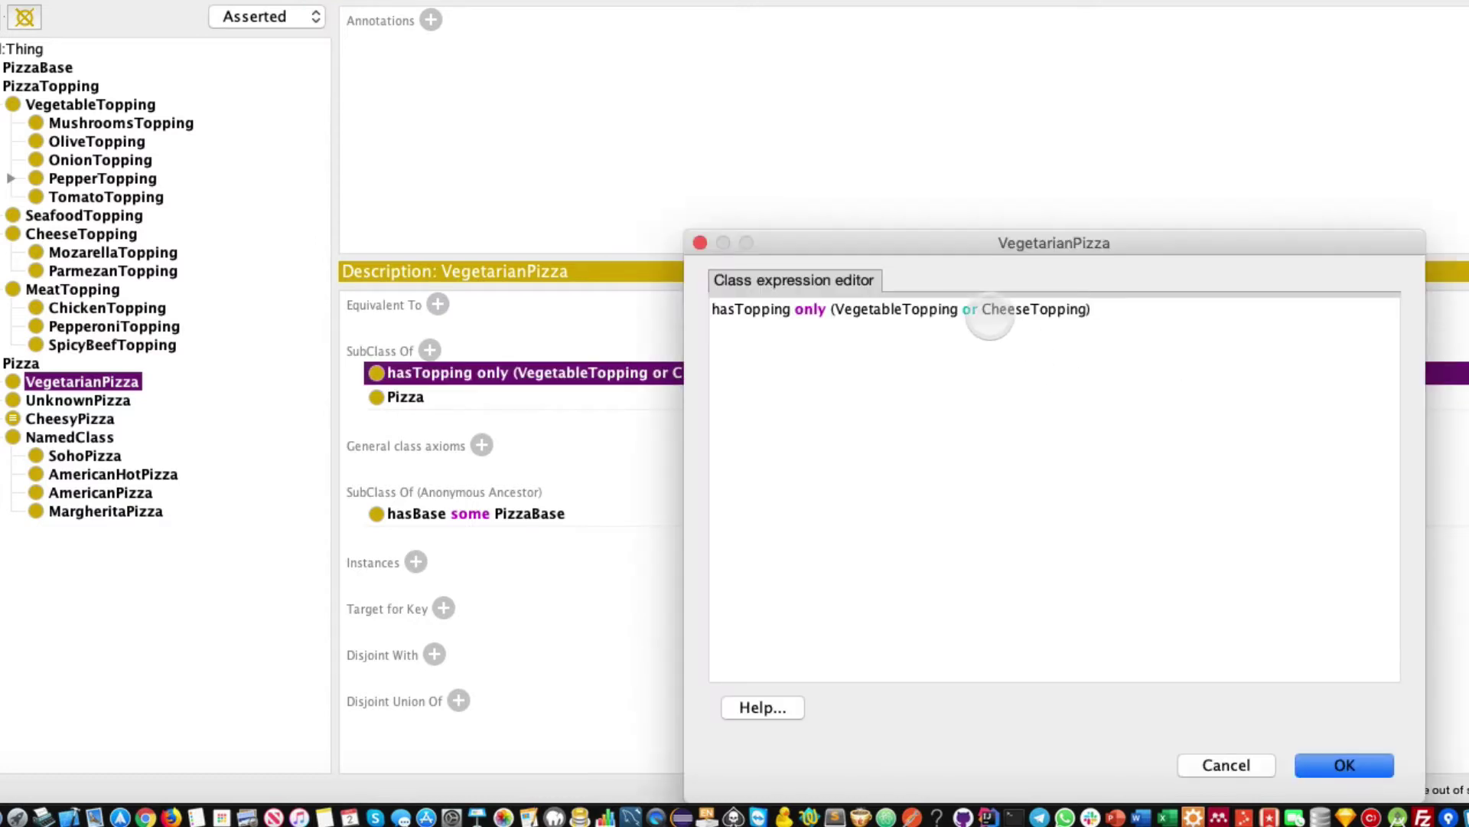
double_click(970, 310)
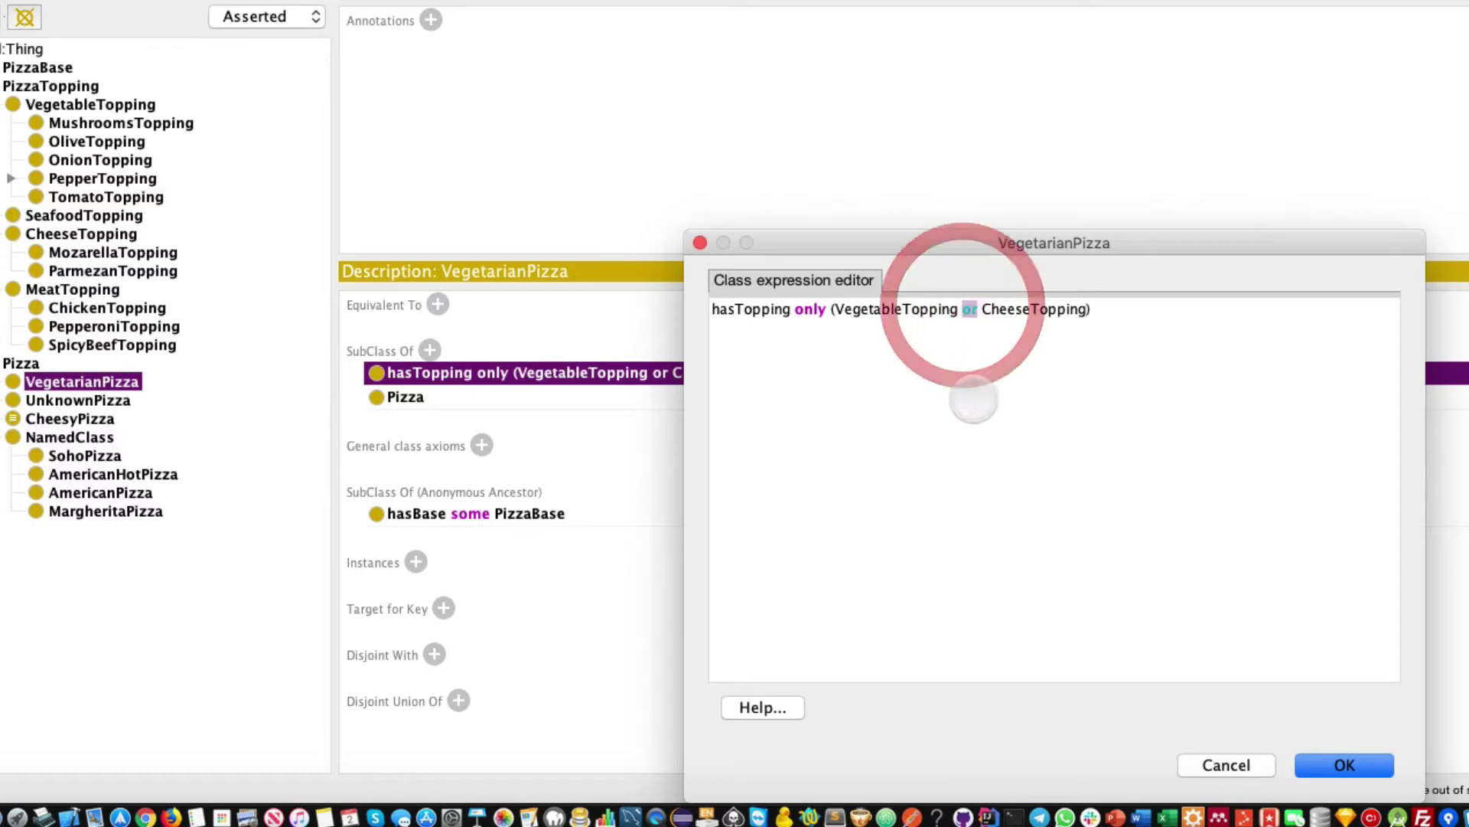
text(and)
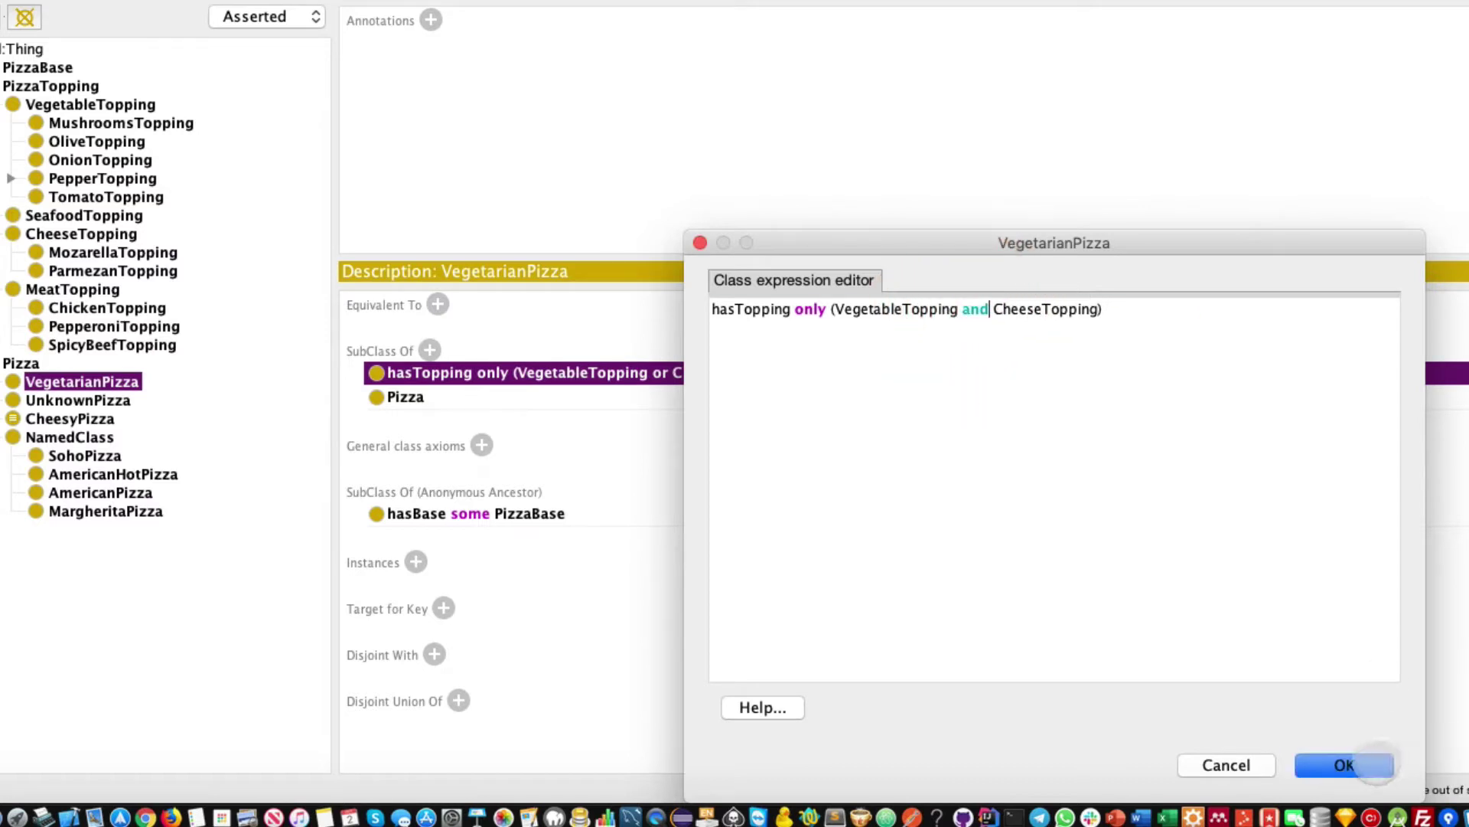
click(1372, 761)
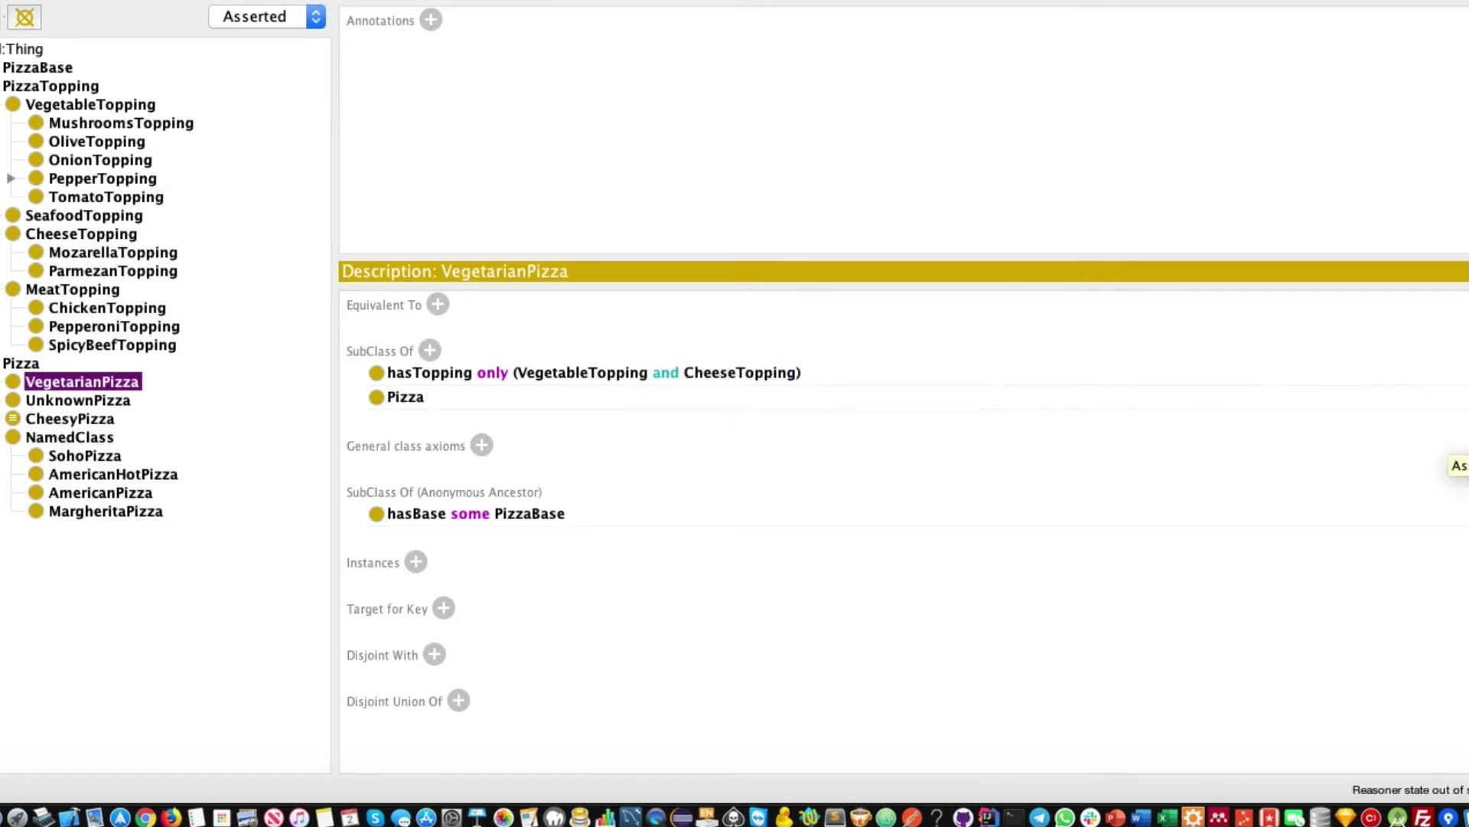
Replace "and" with "or" in VegetarianPizza's restriction so it reads hasTopping only (VegetableTopping or CheeseTopping)
double_click(1255, 373)
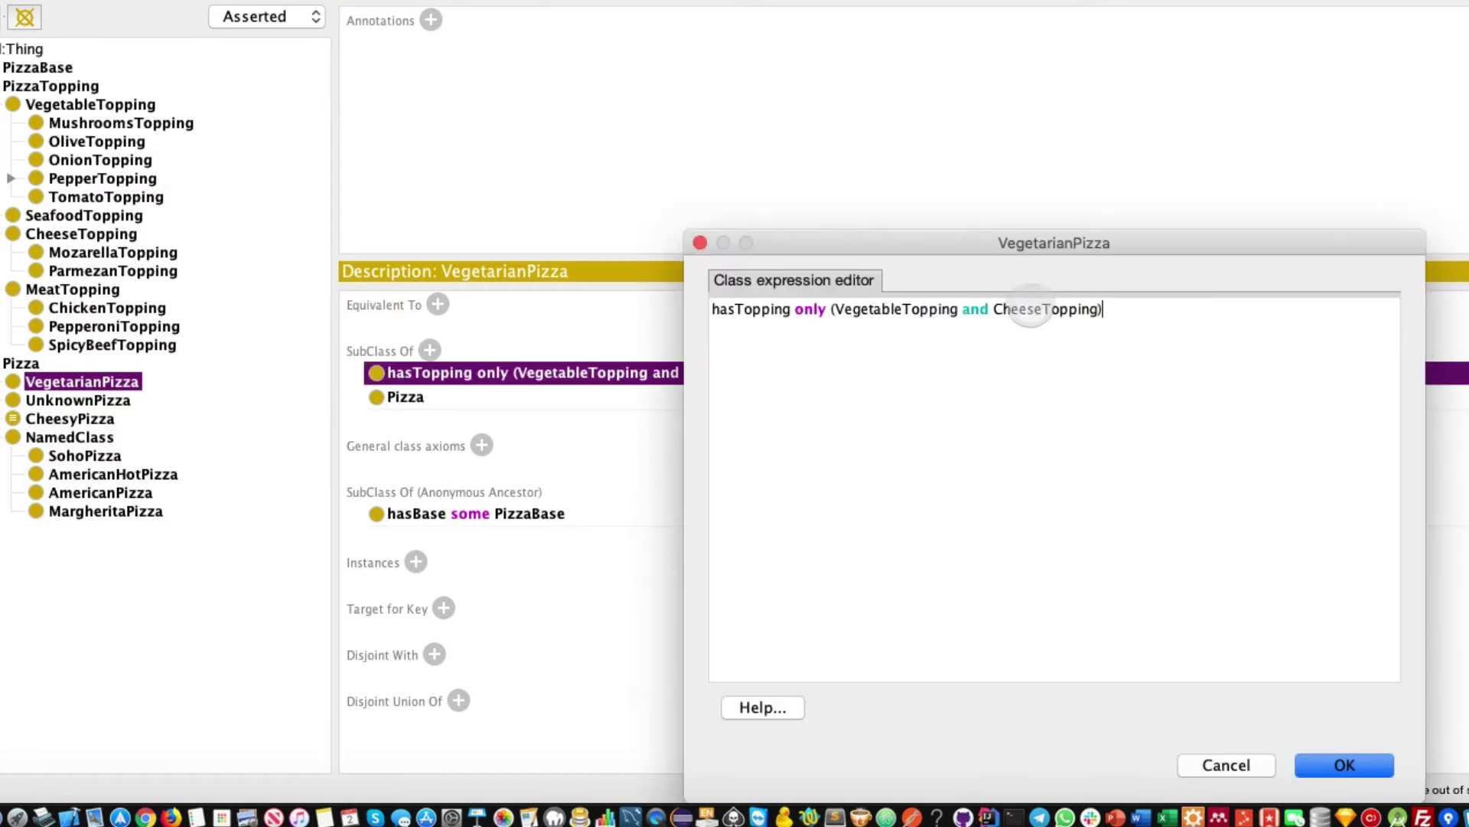
click(987, 308)
drag(989, 309, 971, 308)
click(989, 308)
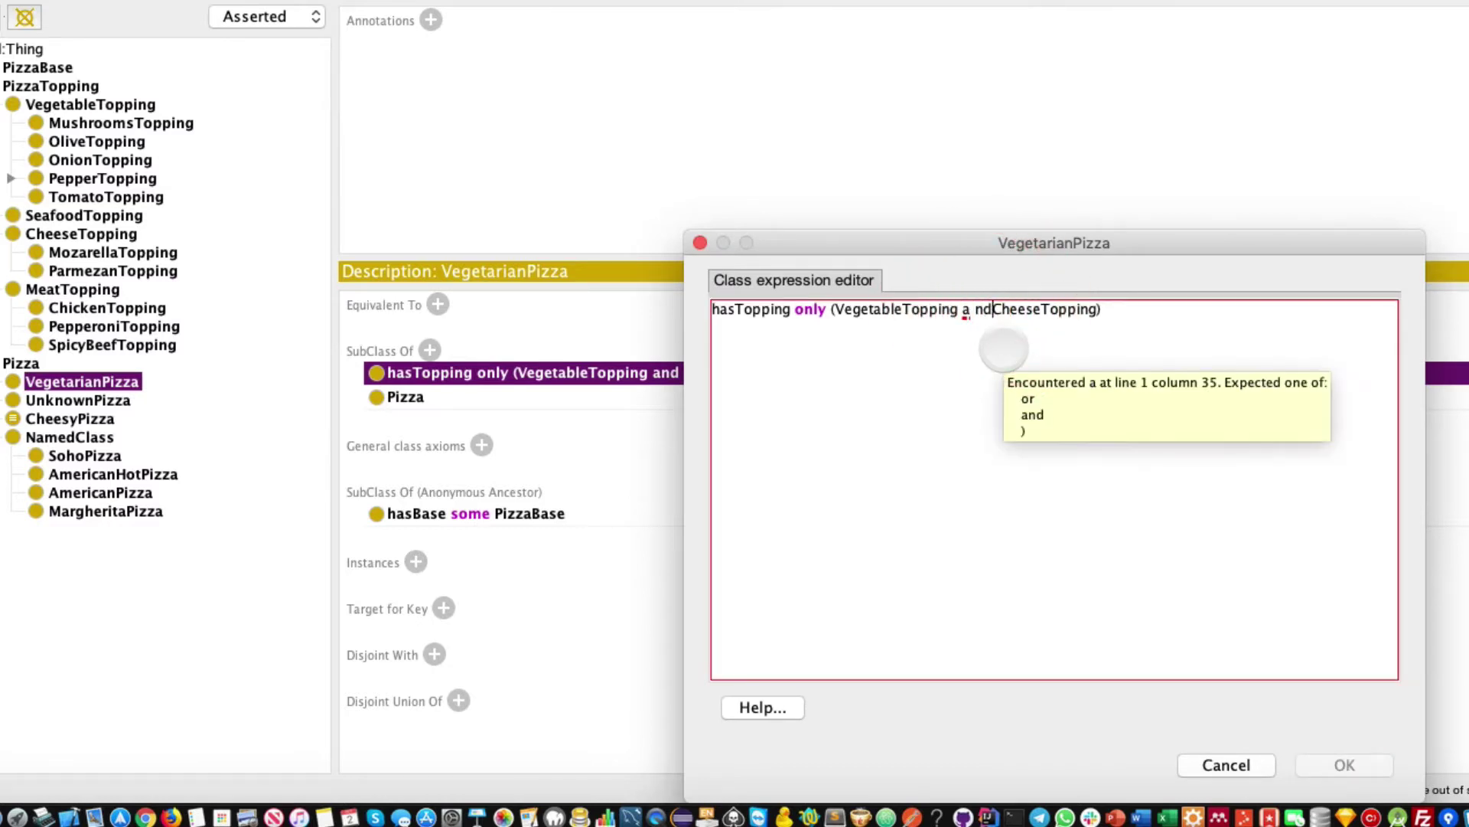
key(BackSpace)
key(BackSpace)
key(BackSpace)
key(BackSpace)
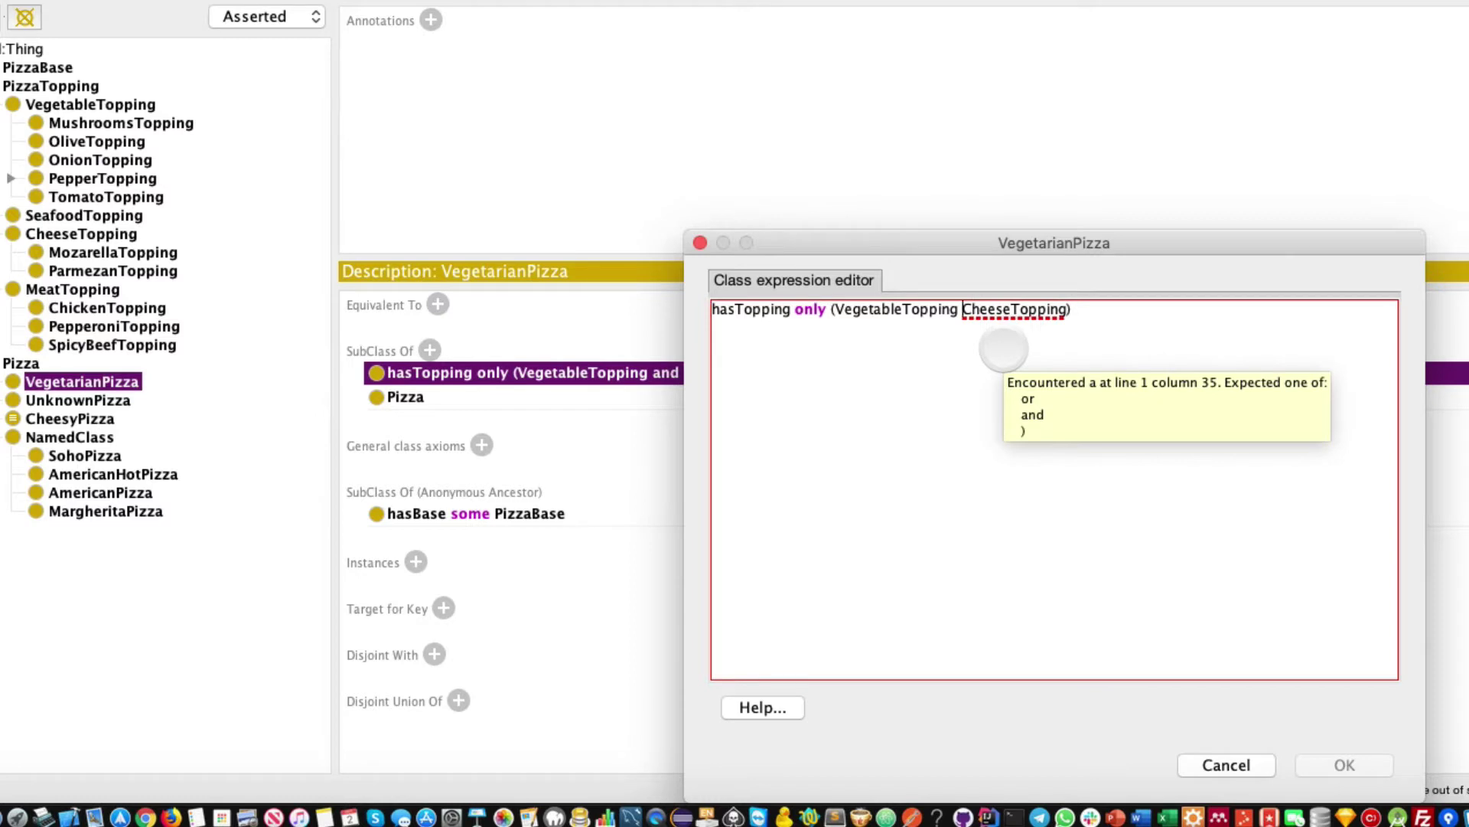
text(or)
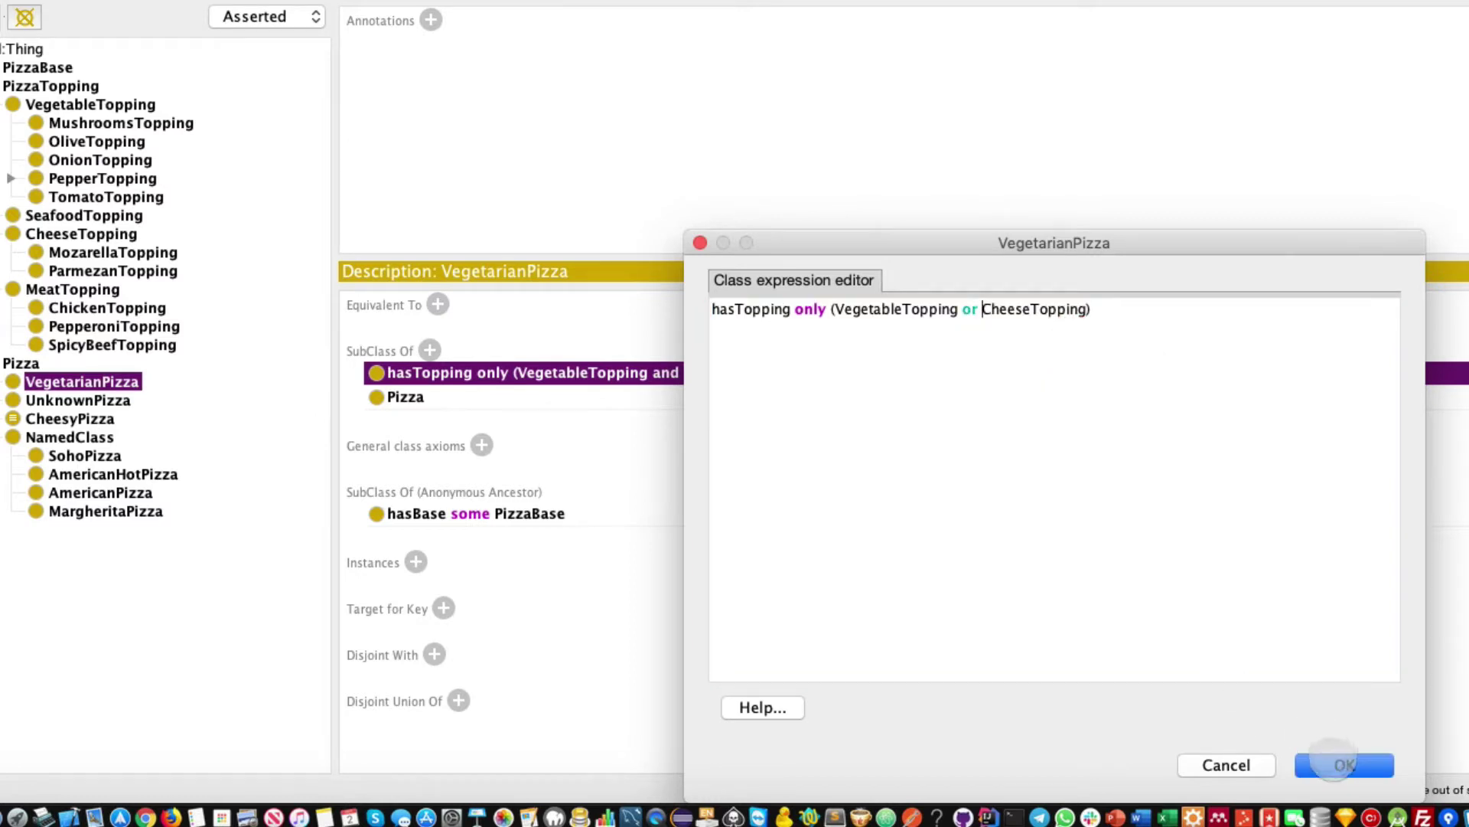
click(1334, 762)
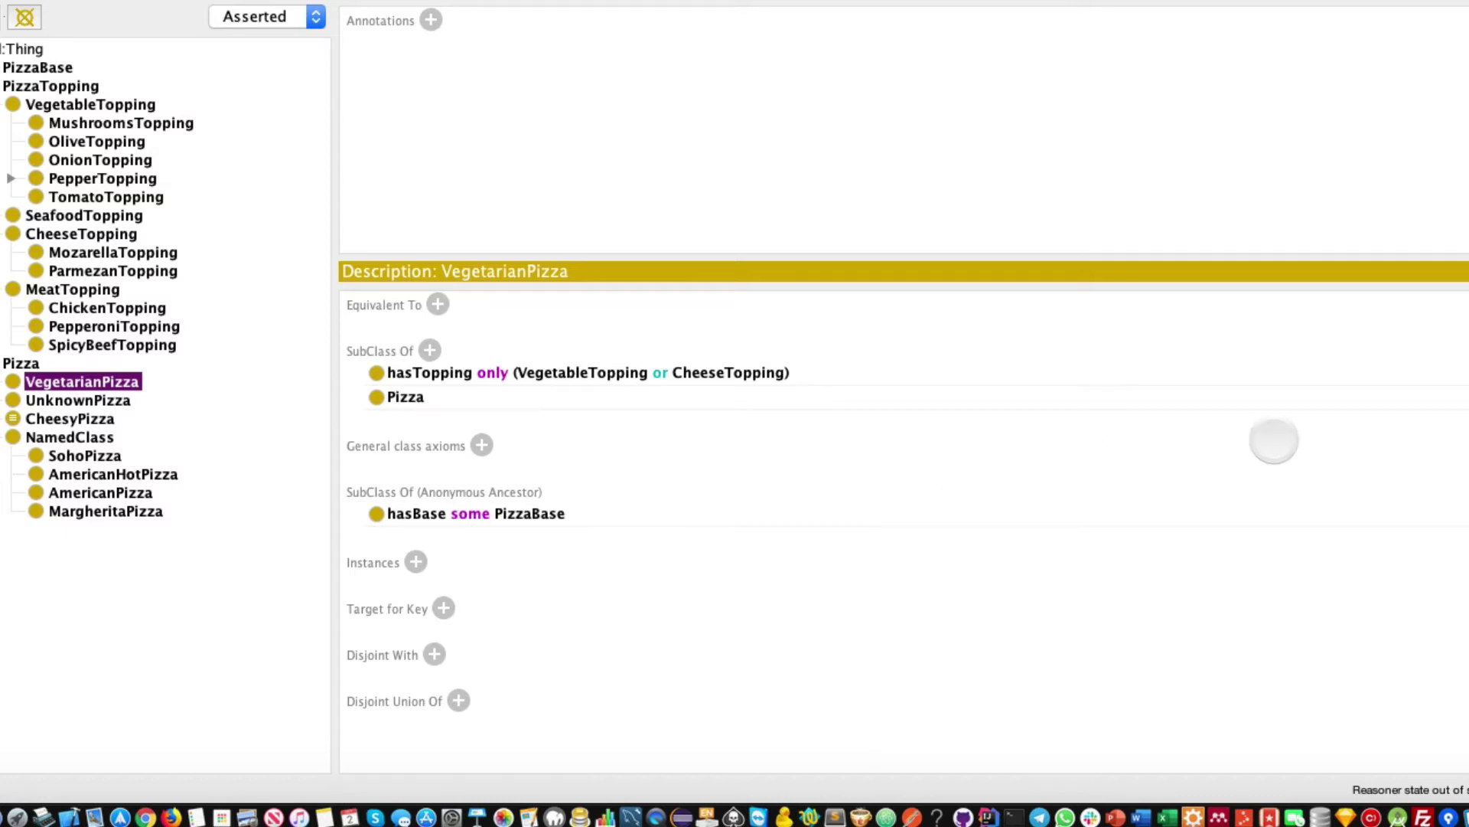
Reduce VegetarianPizza's topping restriction to hasTopping only VegetableTopping
click(1463, 372)
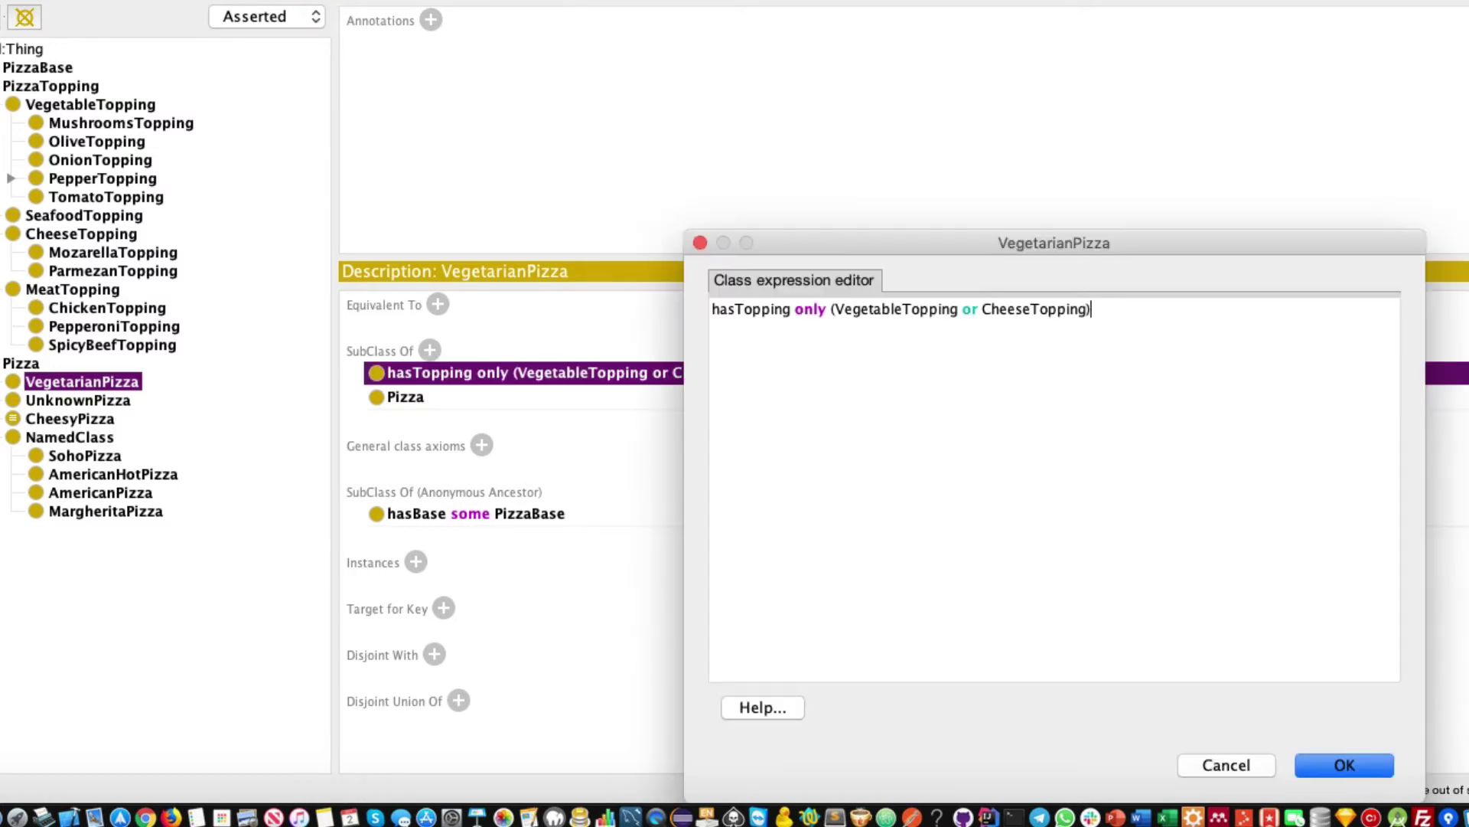
drag(831, 310, 1246, 315)
text(Ve)
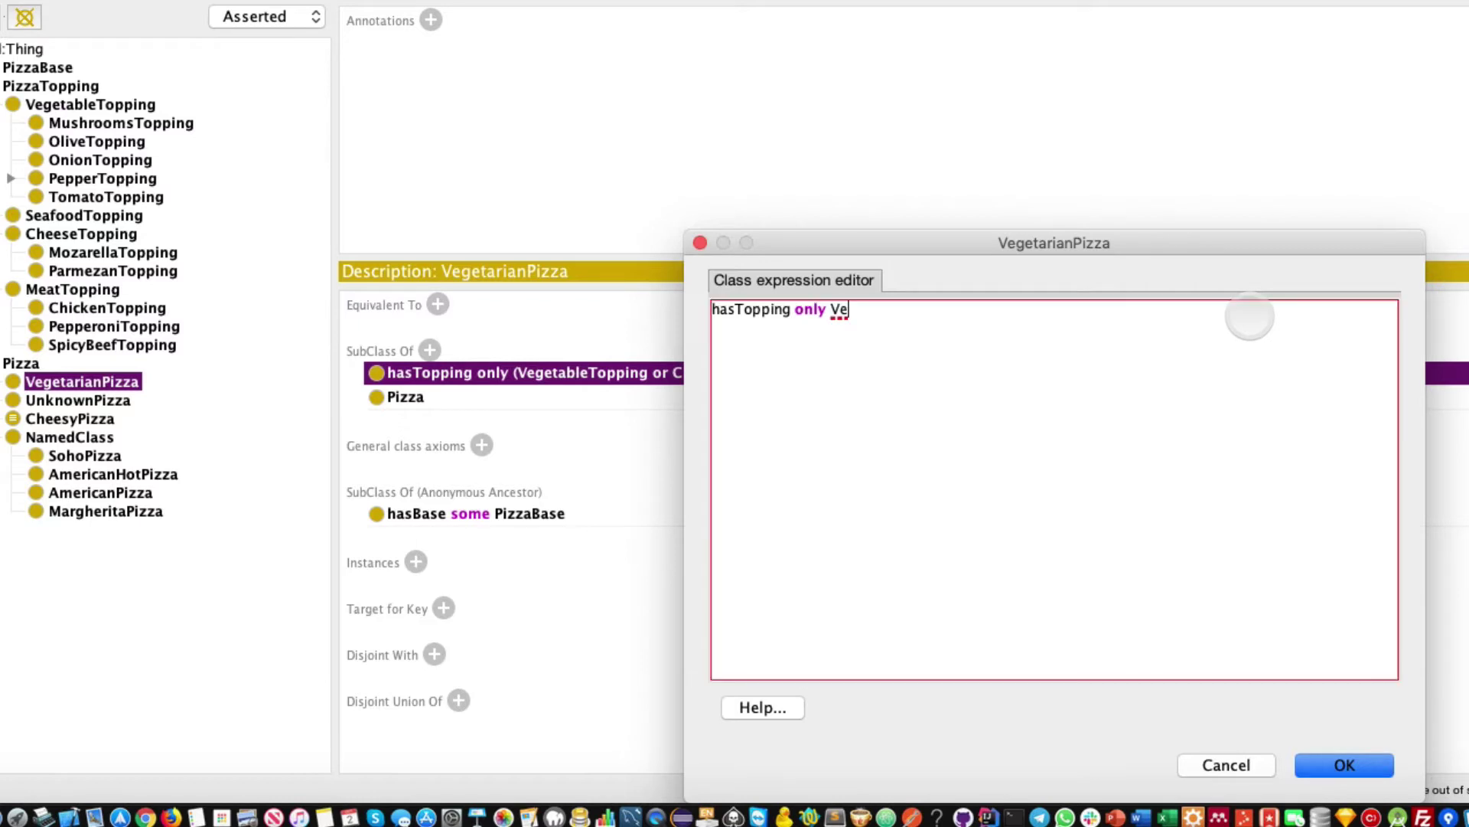
key(Return)
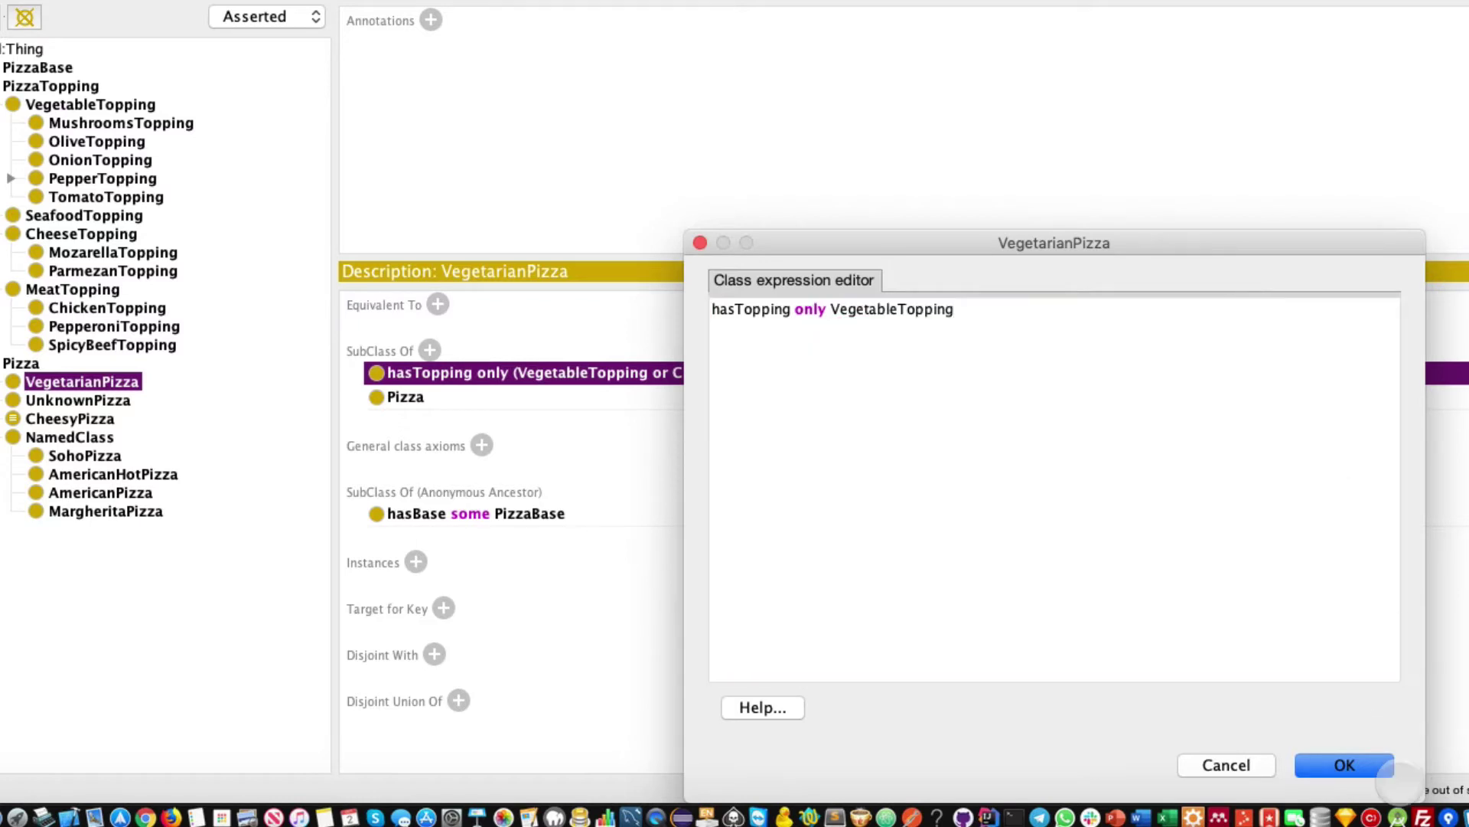
click(1353, 765)
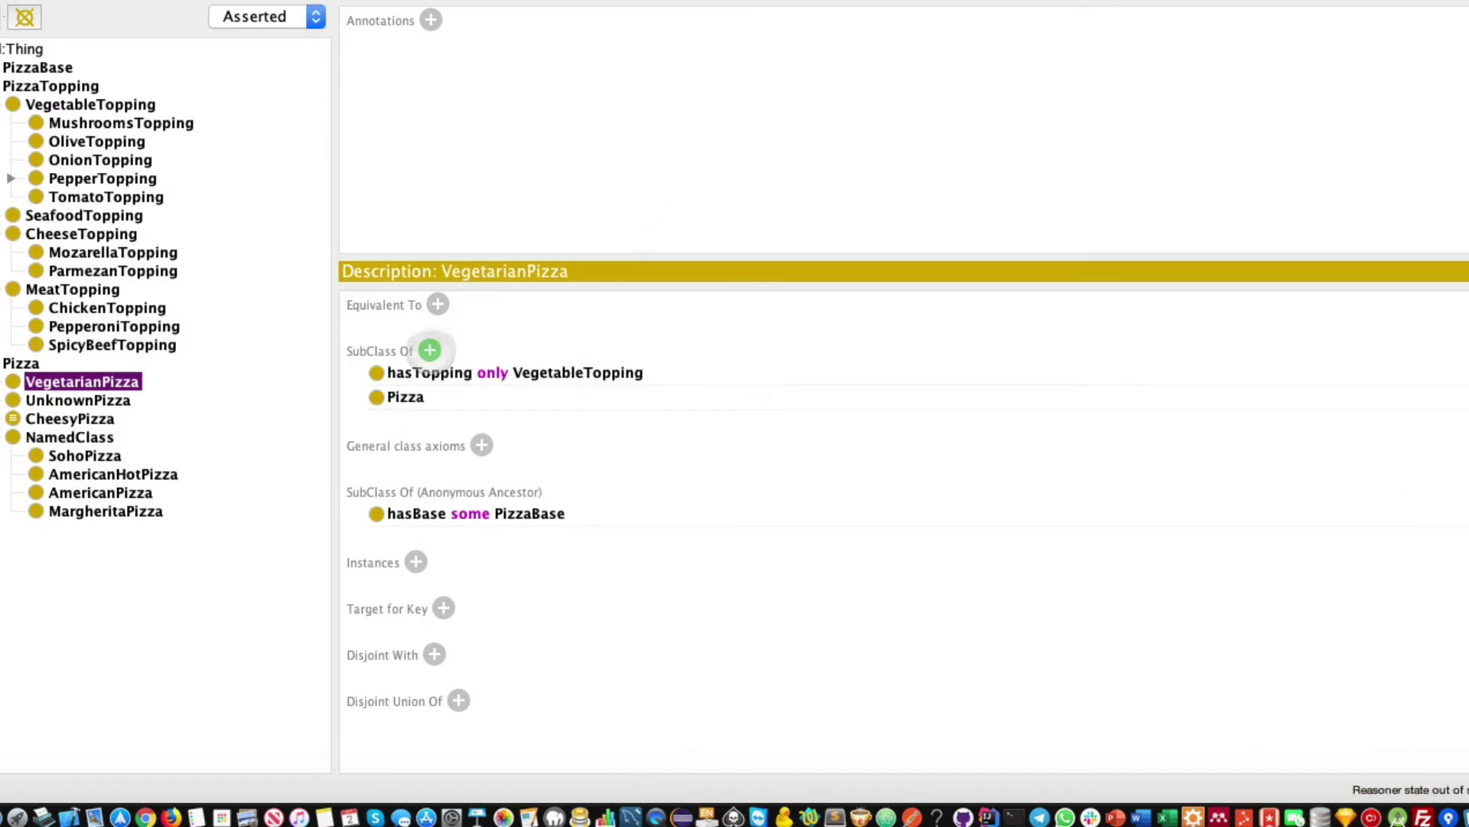
Add a second superclass restriction to VegetarianPizza reading hasTopping only CheeseTopping
click(429, 350)
text(has)
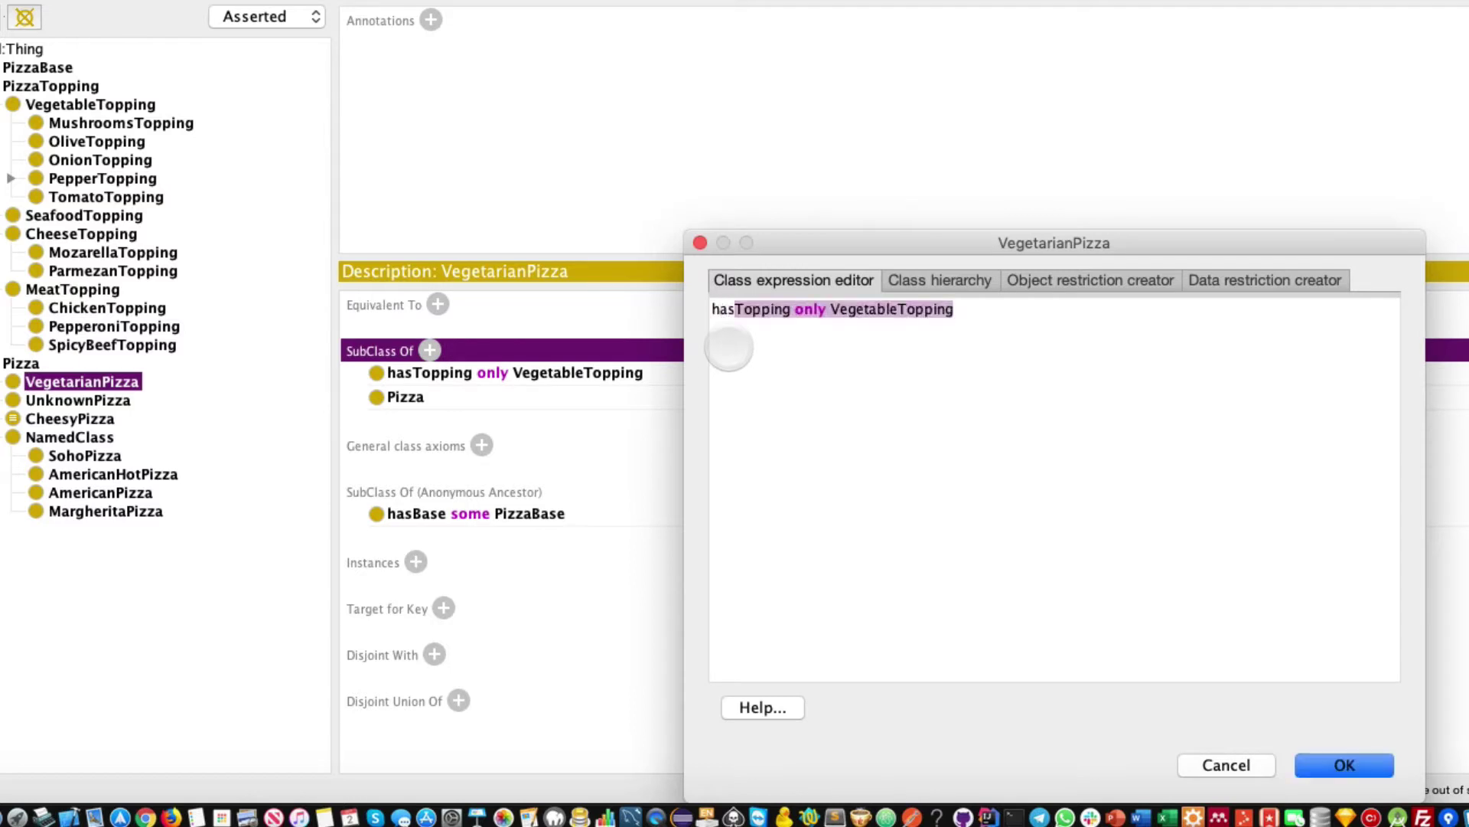
click(830, 331)
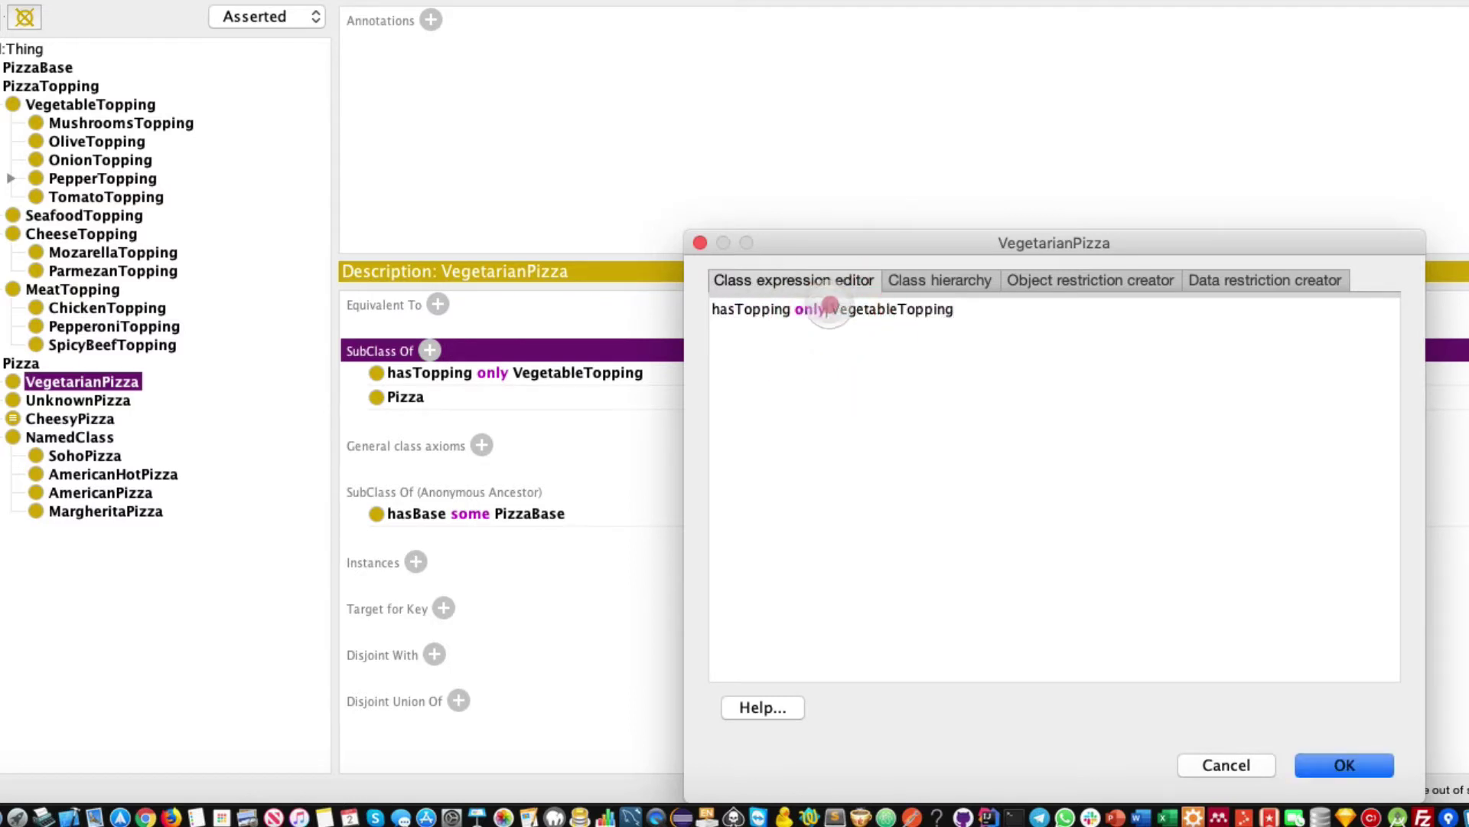
drag(828, 308, 1083, 320)
text(Chee)
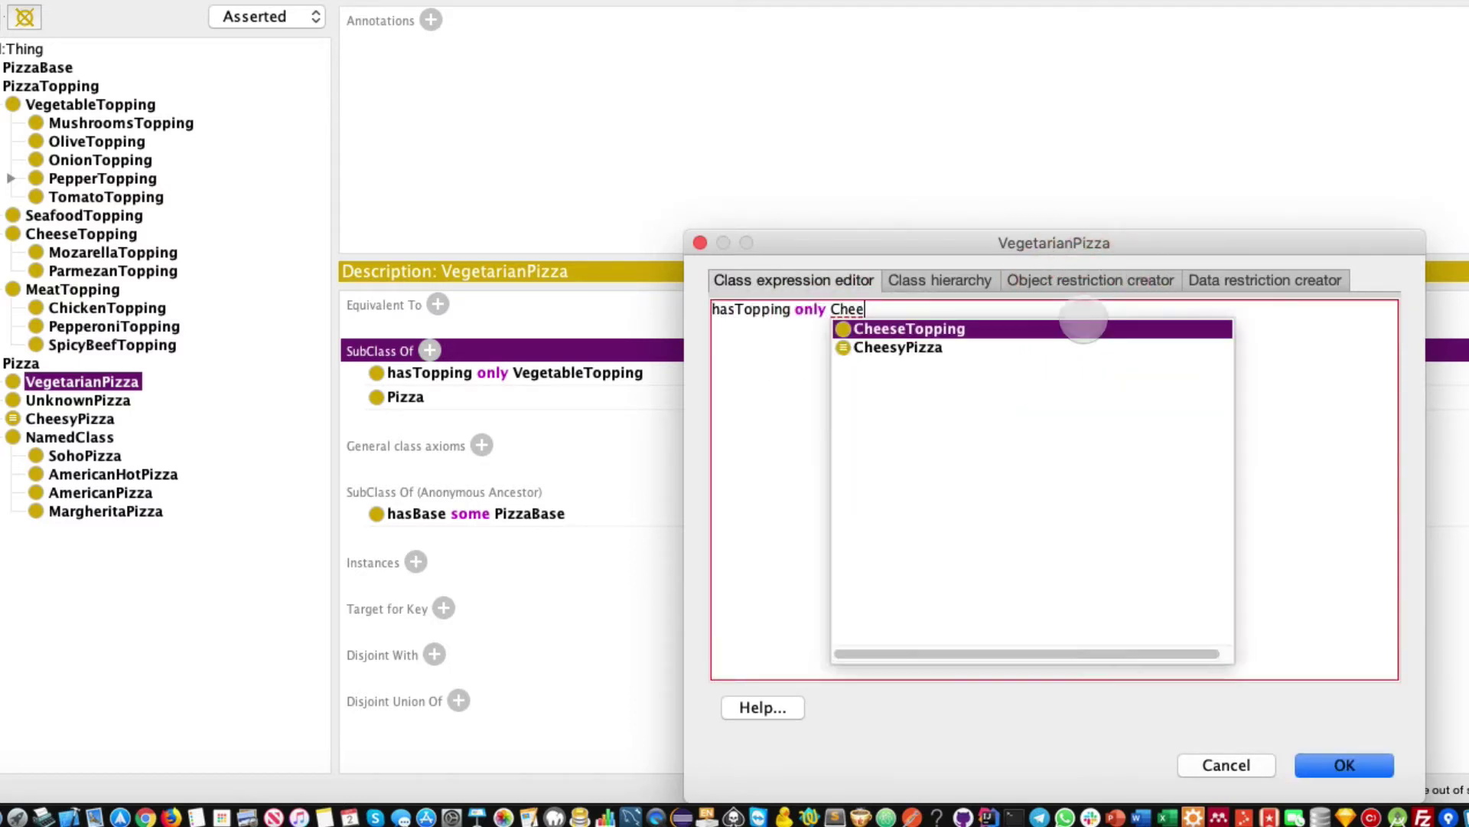
key(Return)
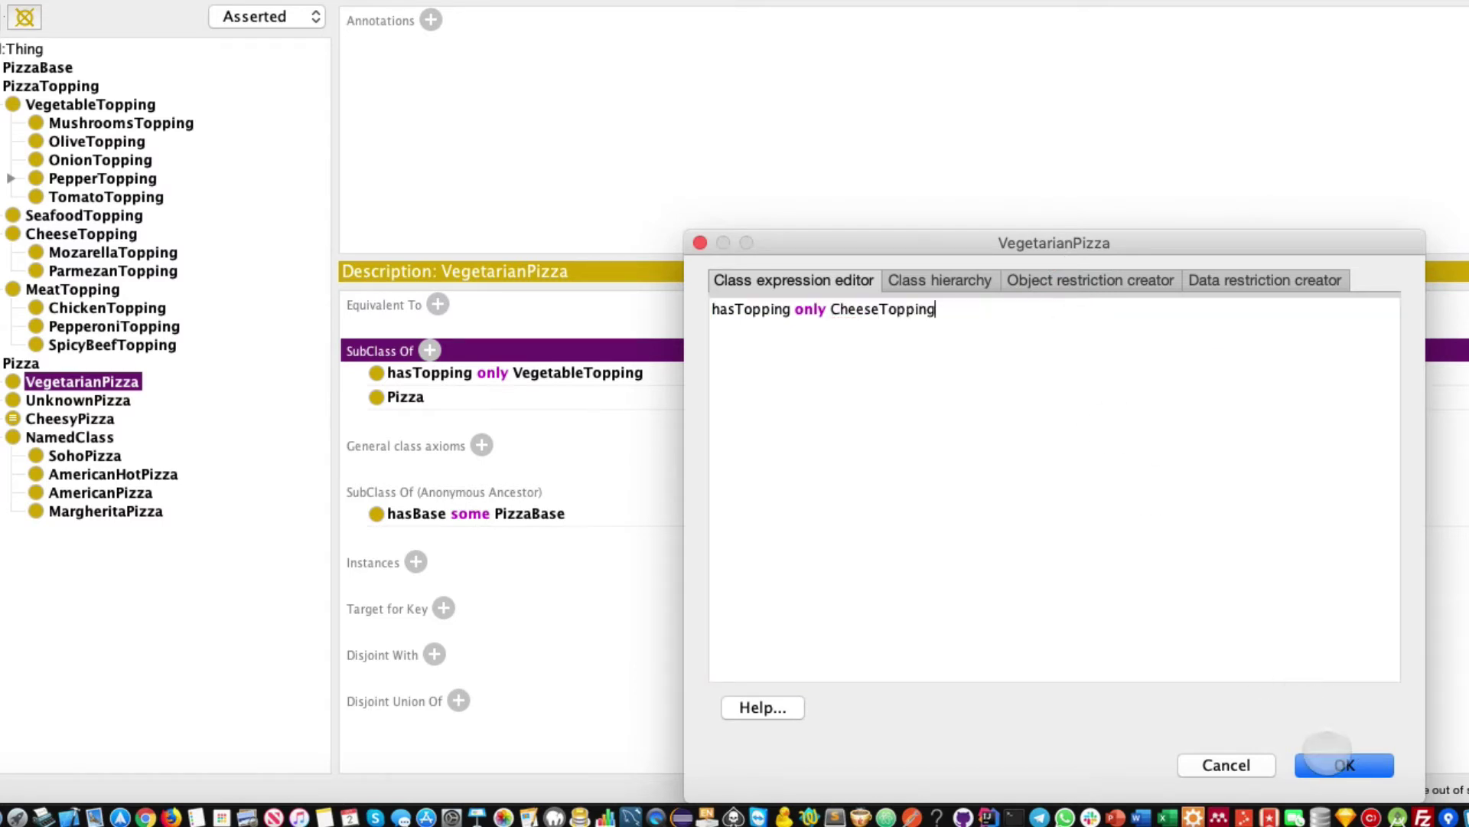
click(1326, 760)
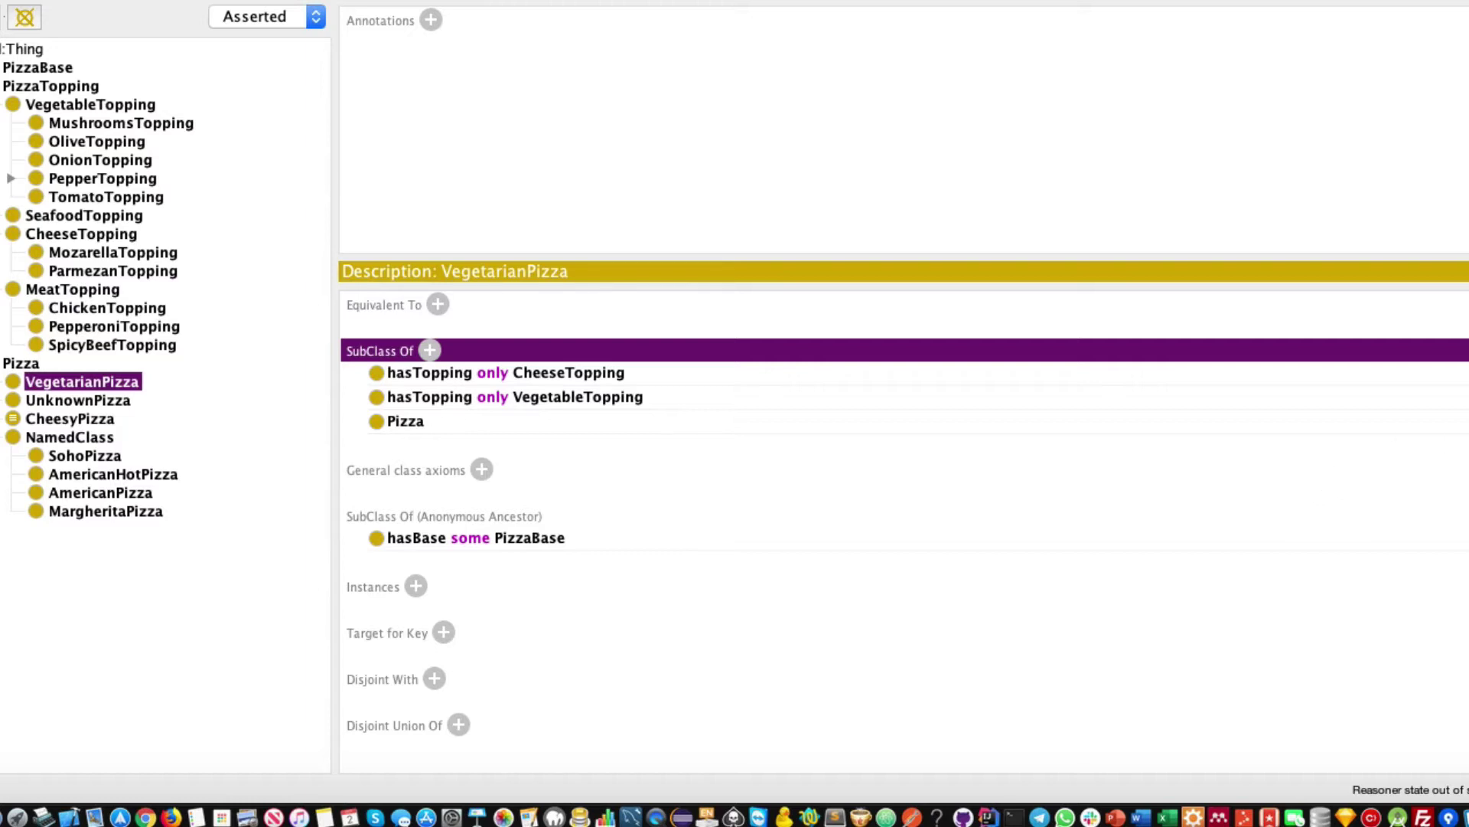
Delete VegetarianPizza's CheeseTopping restriction and edit the VegetableTopping one to read hasTopping only (VegetableTopping or CheeseTopping)
click(1036, 372)
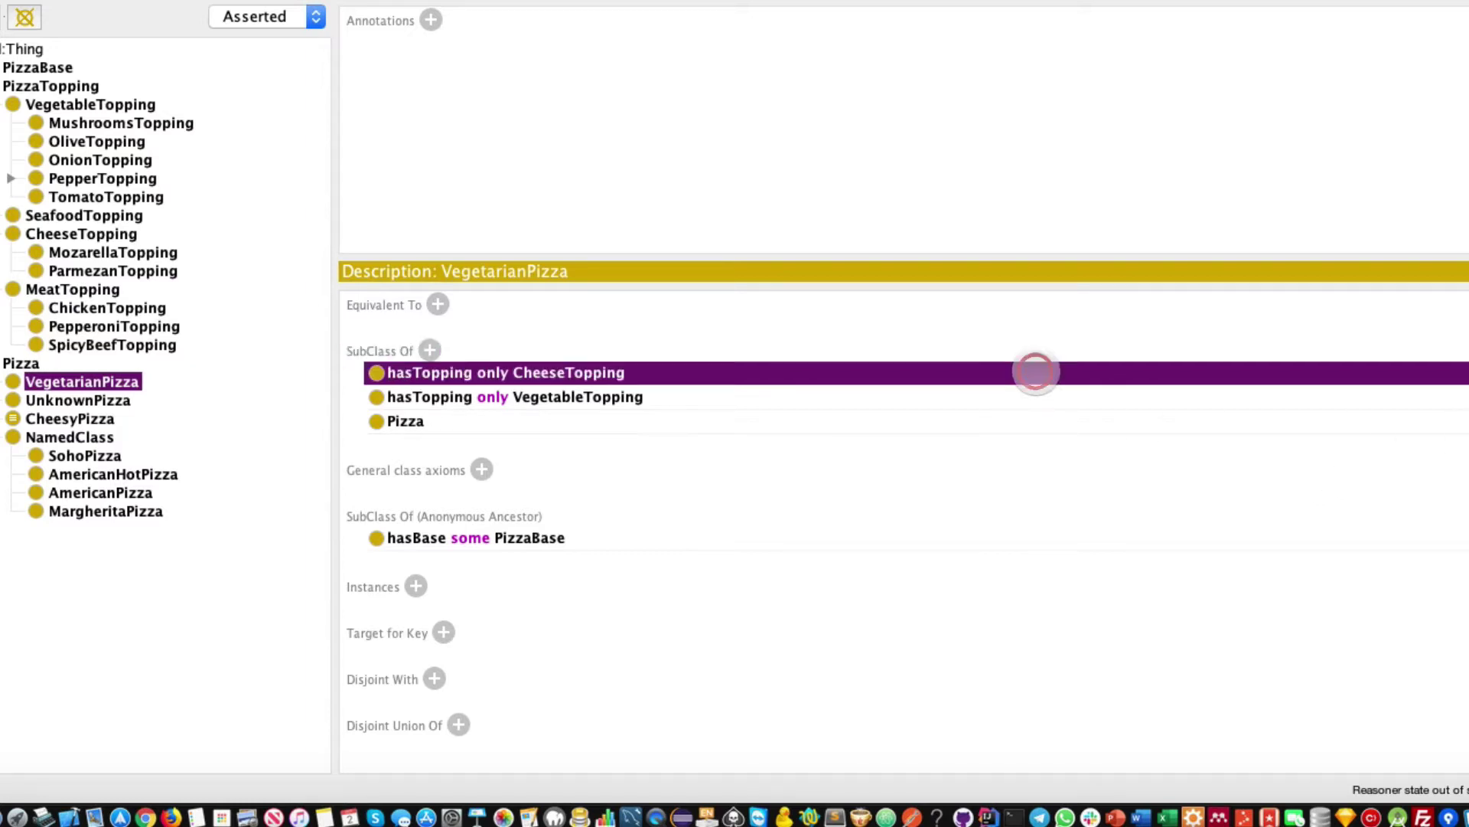
key(Delete)
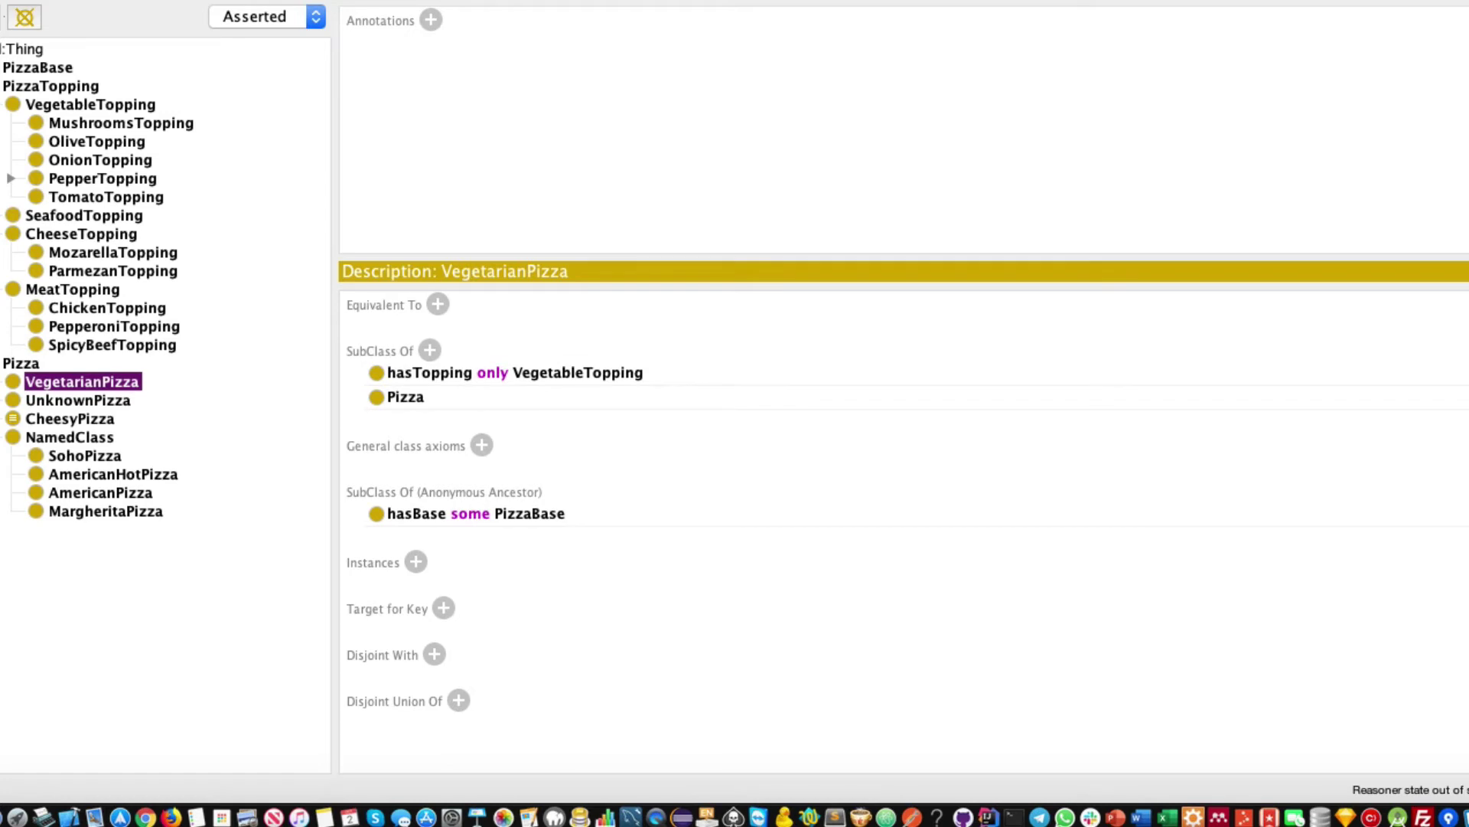
double_click(925, 372)
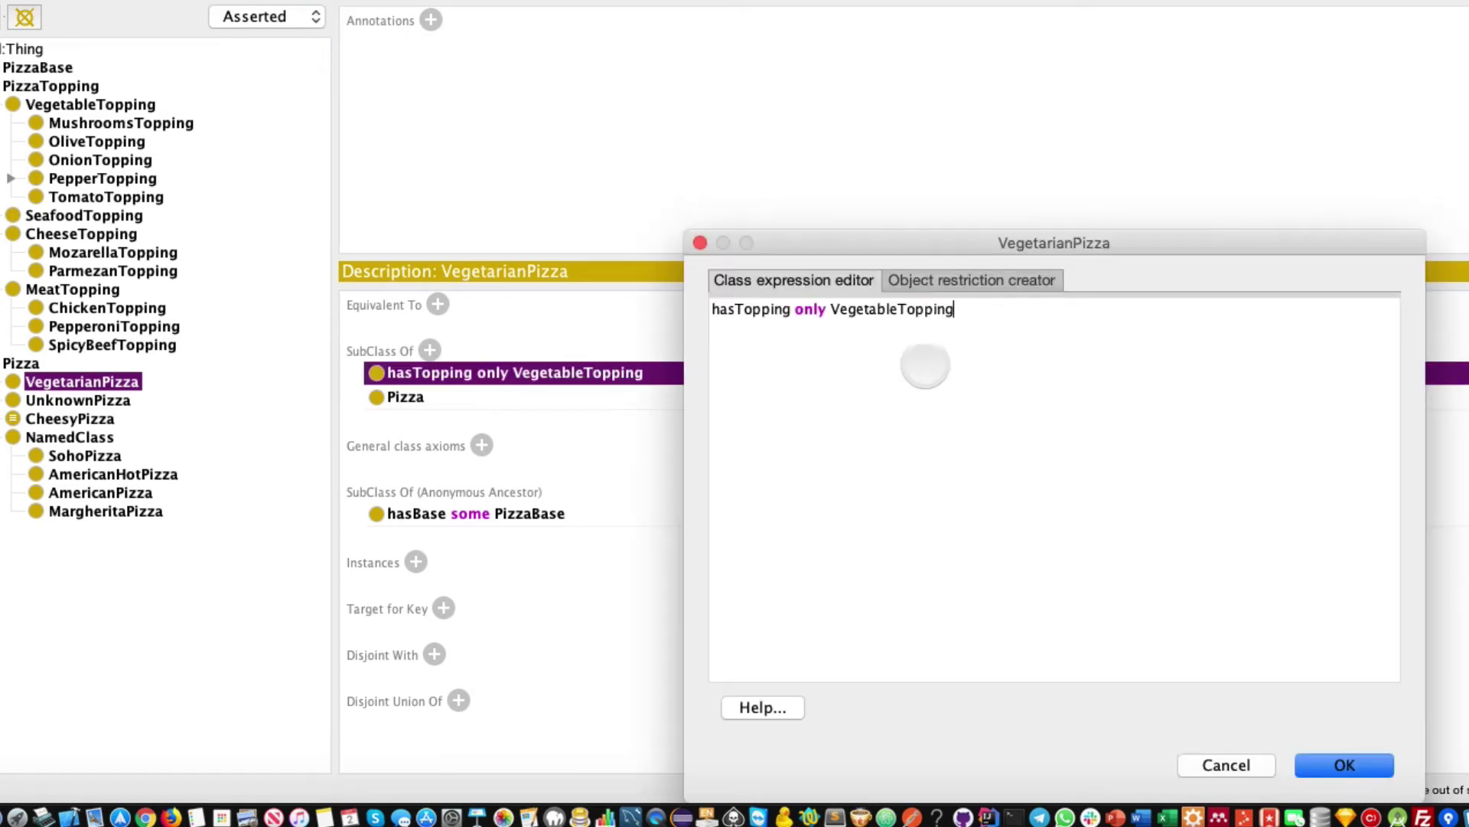
click(832, 307)
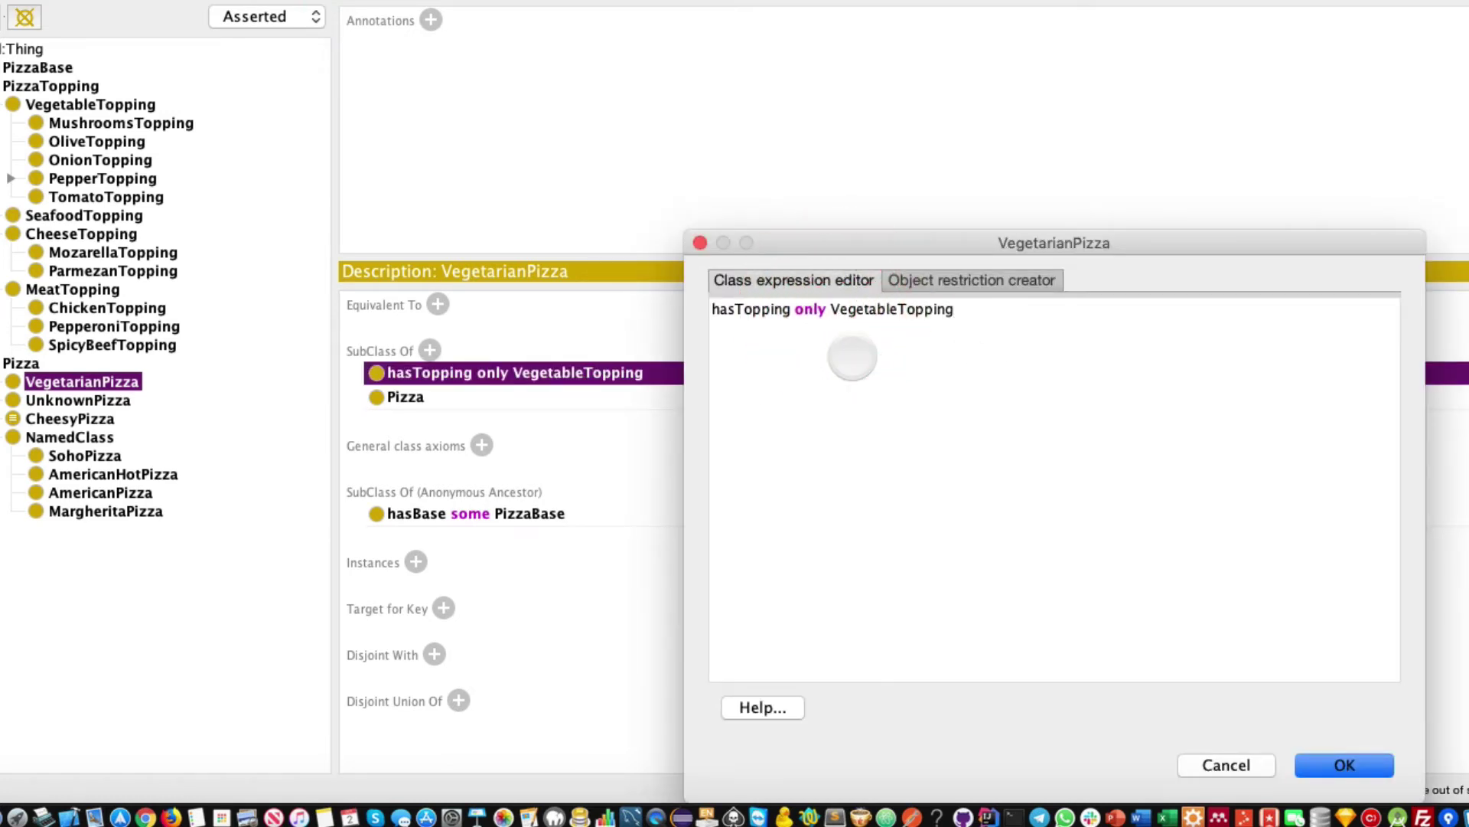
text(()
text( or CheeseTopping)
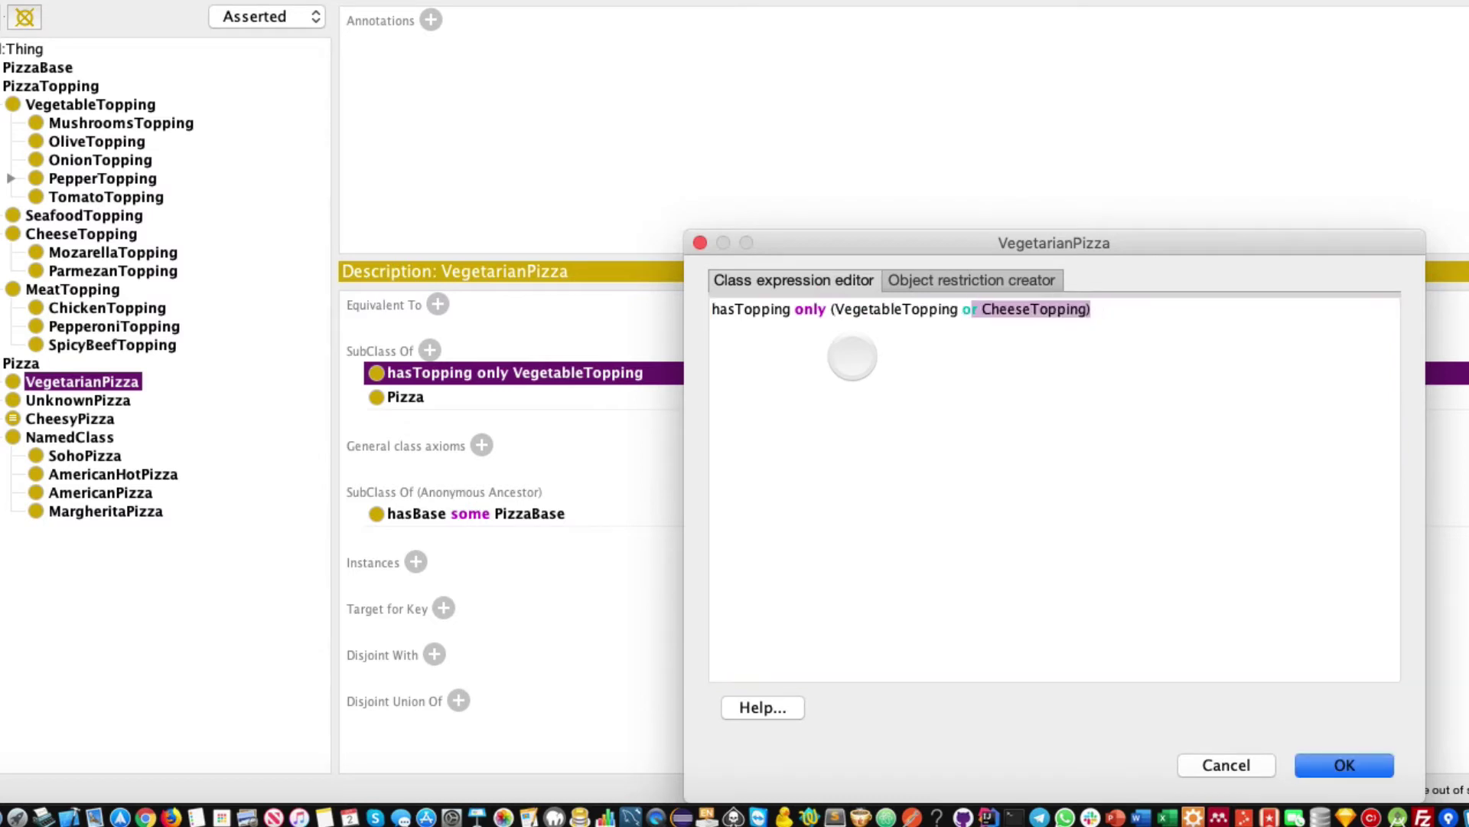
key(BackSpace)
text(C)
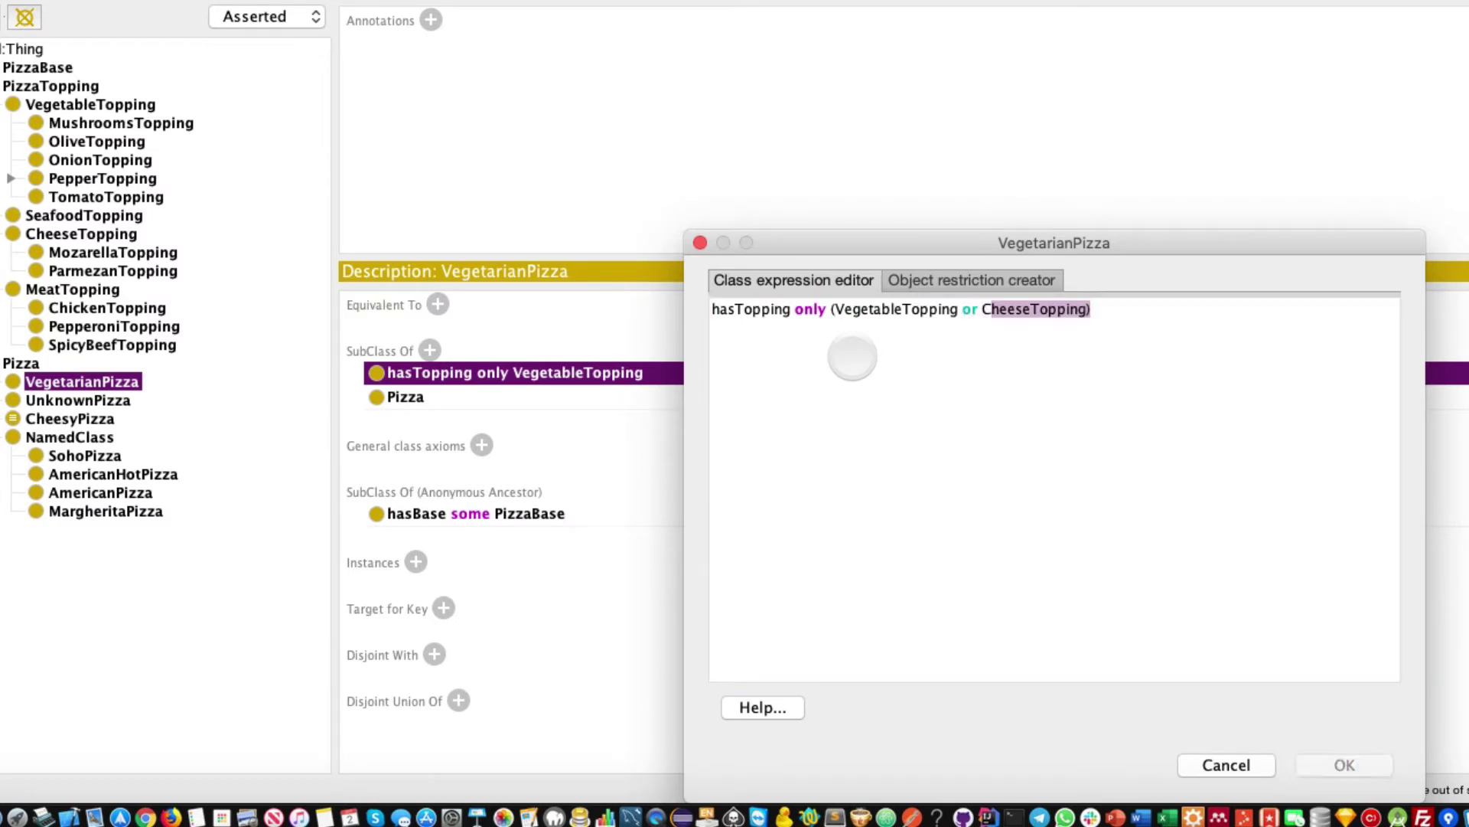
key(BackSpace)
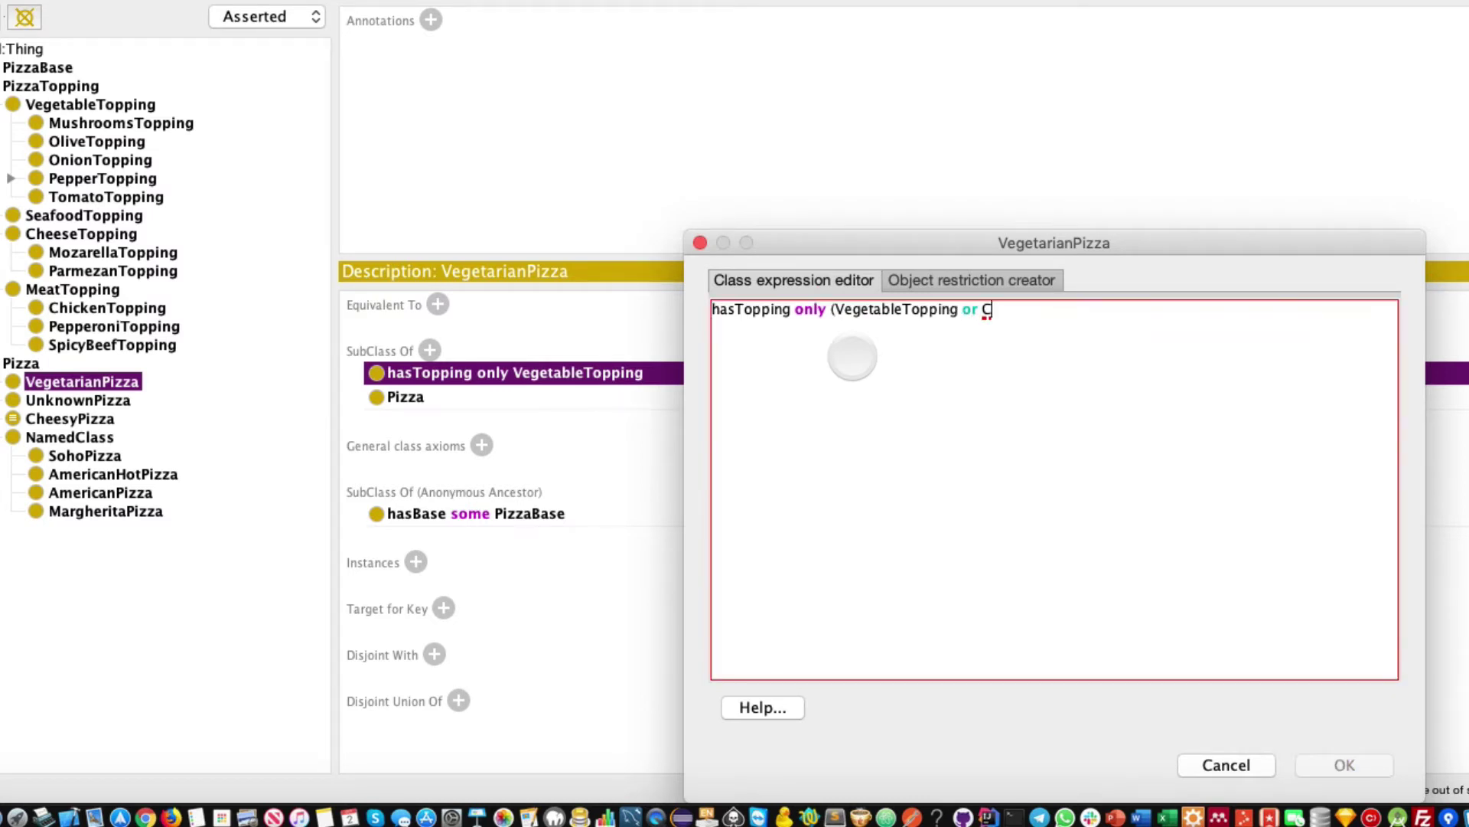
text(h)
key(Return)
text())
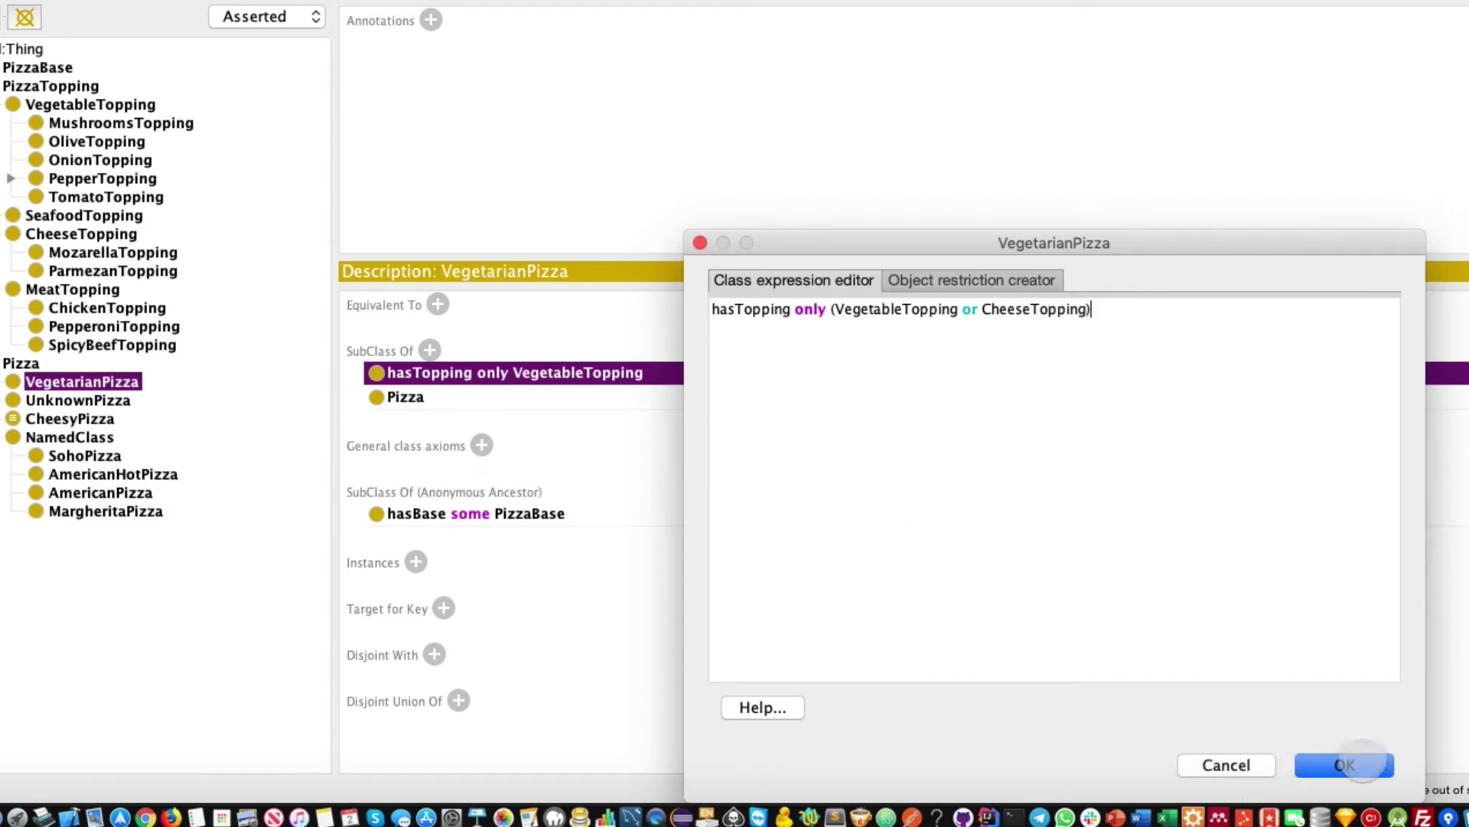
click(1362, 763)
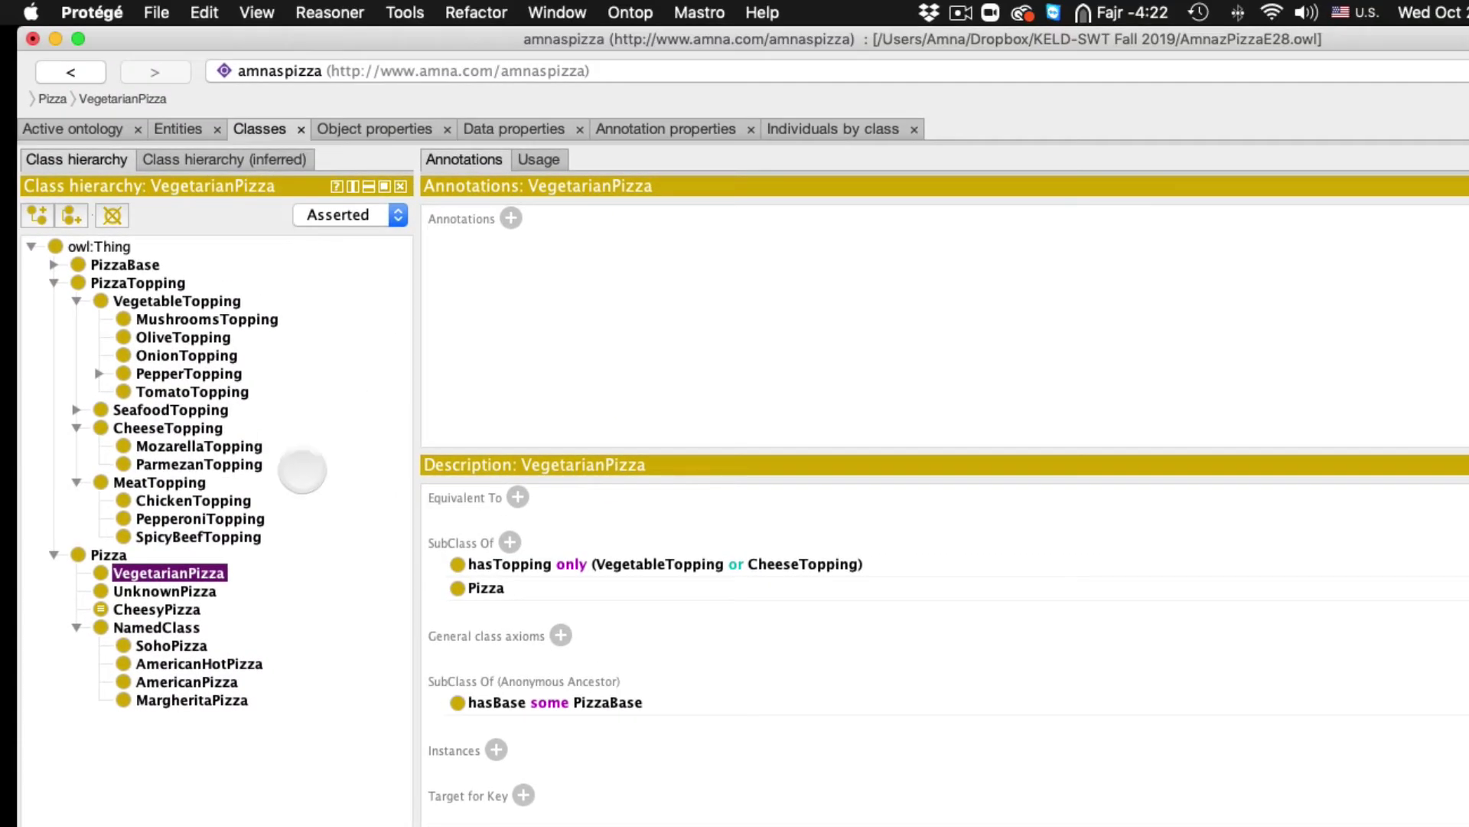
Convert VegetarianPizza to a defined class
click(257, 13)
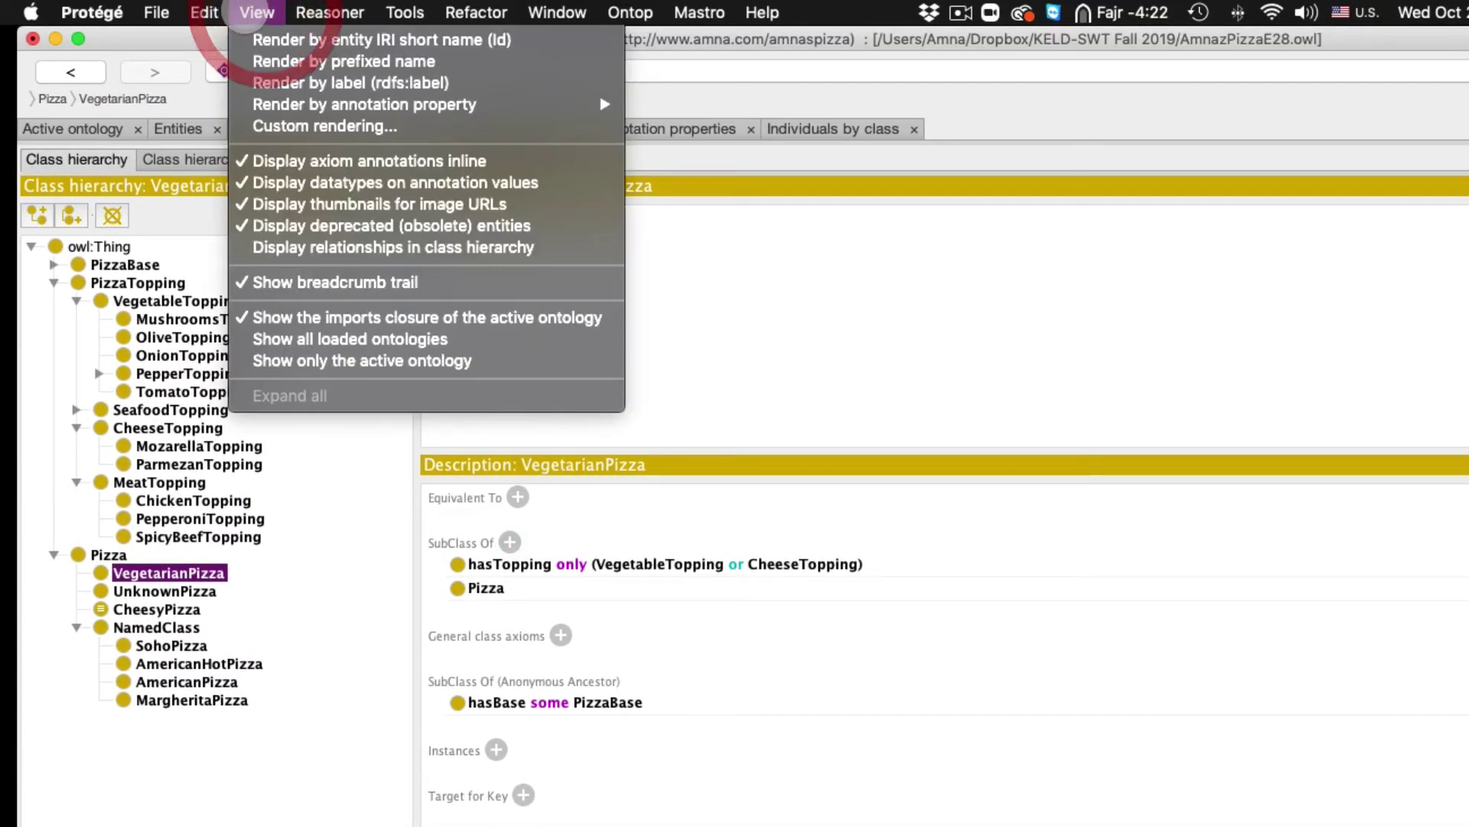
mouse_move(204, 13)
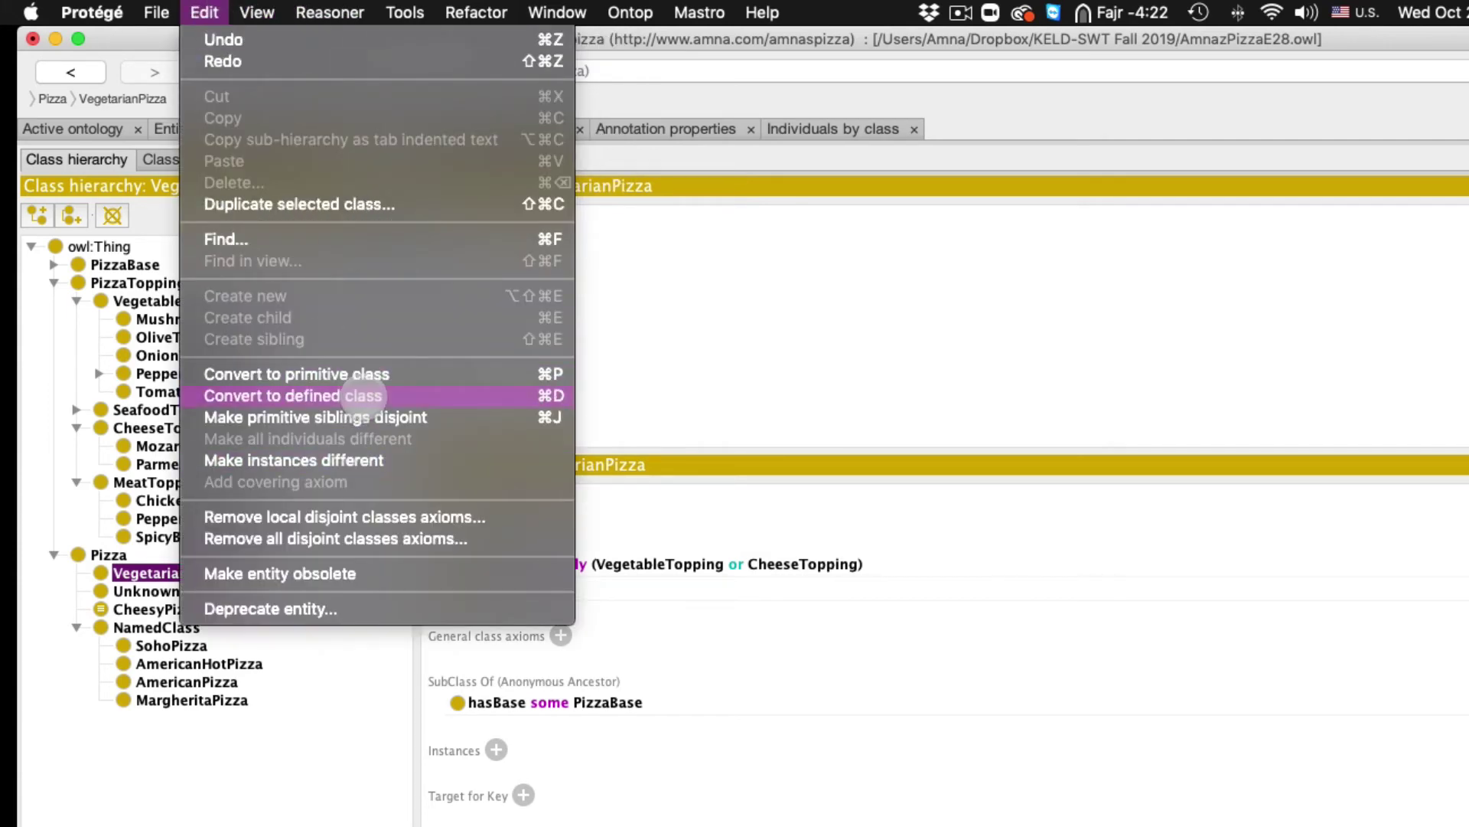
click(365, 395)
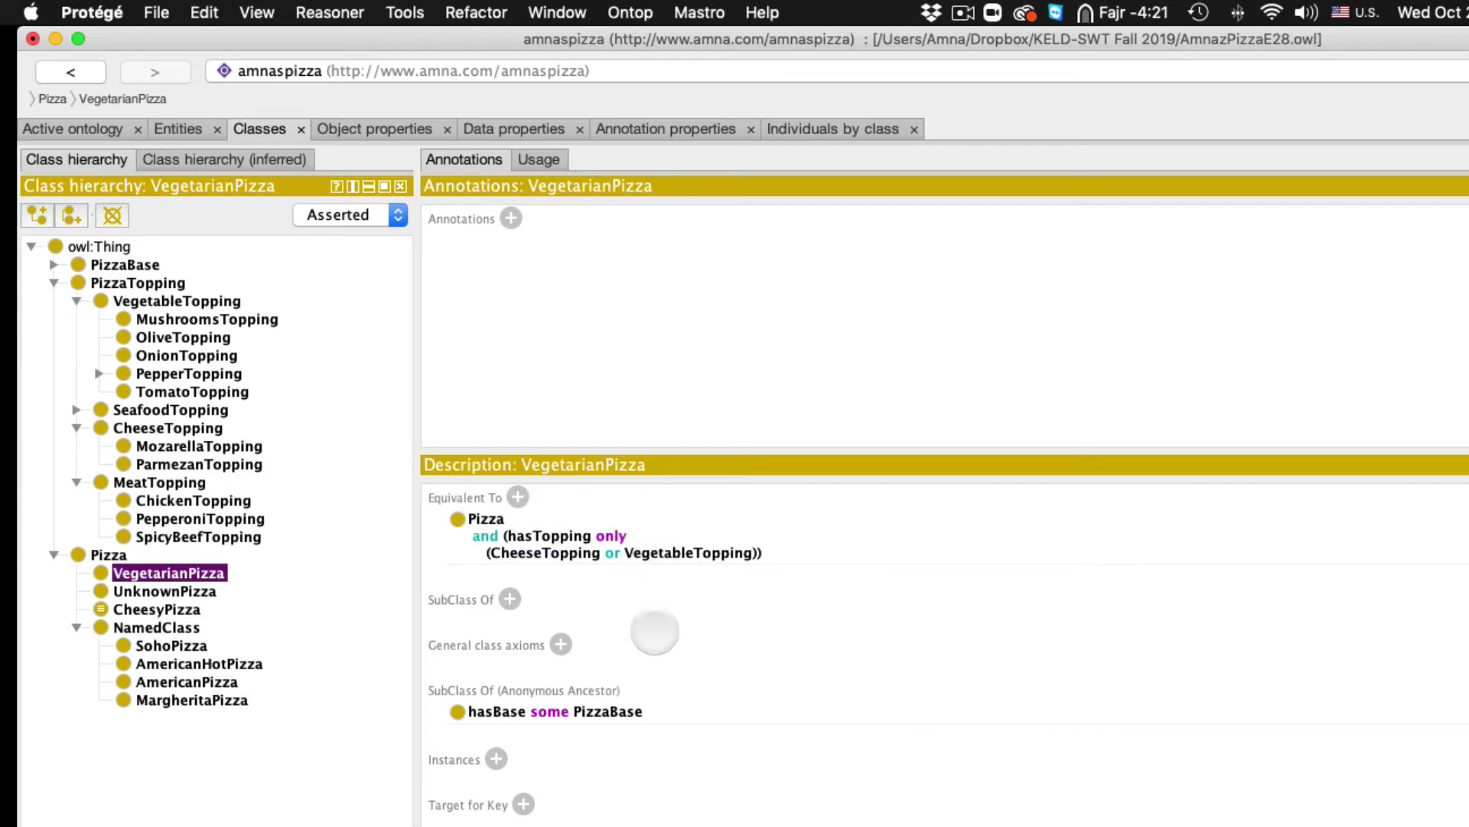
click(654, 626)
click(163, 738)
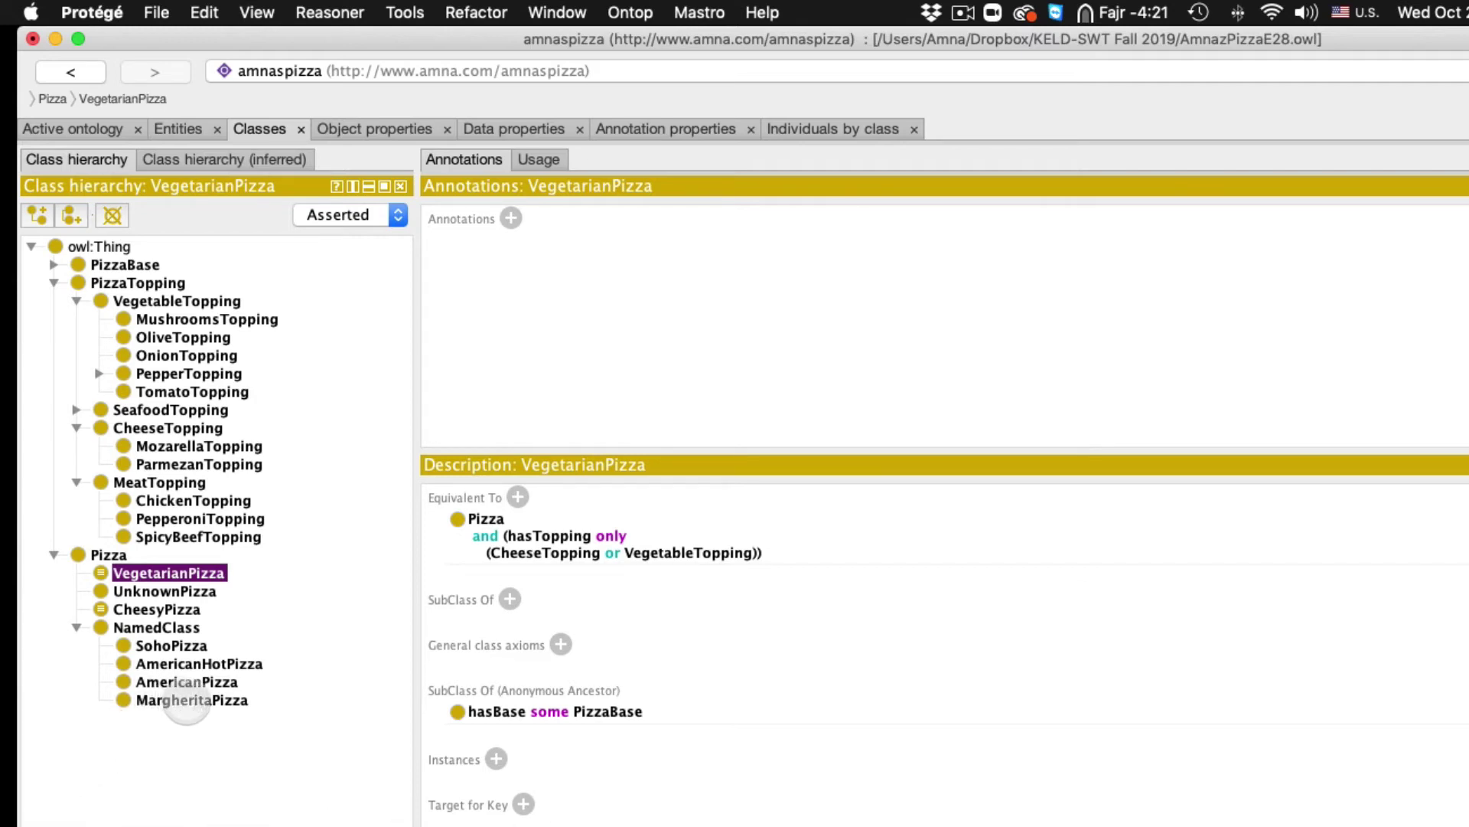
Examine the topping restrictions of MargheritaPizza and SohoPizza and compare them with VegetarianPizza's equivalent-class definition
click(187, 701)
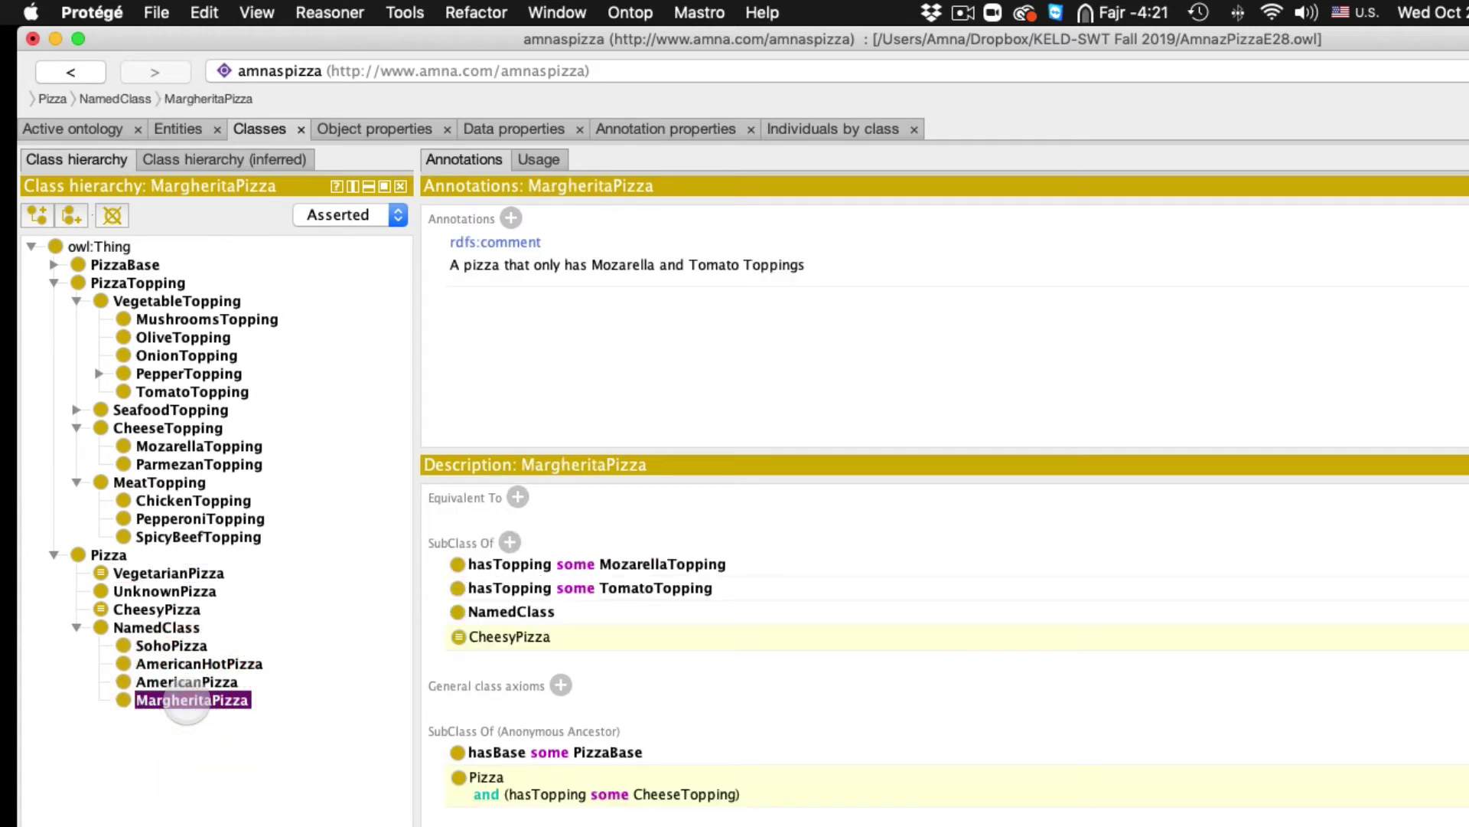
click(172, 645)
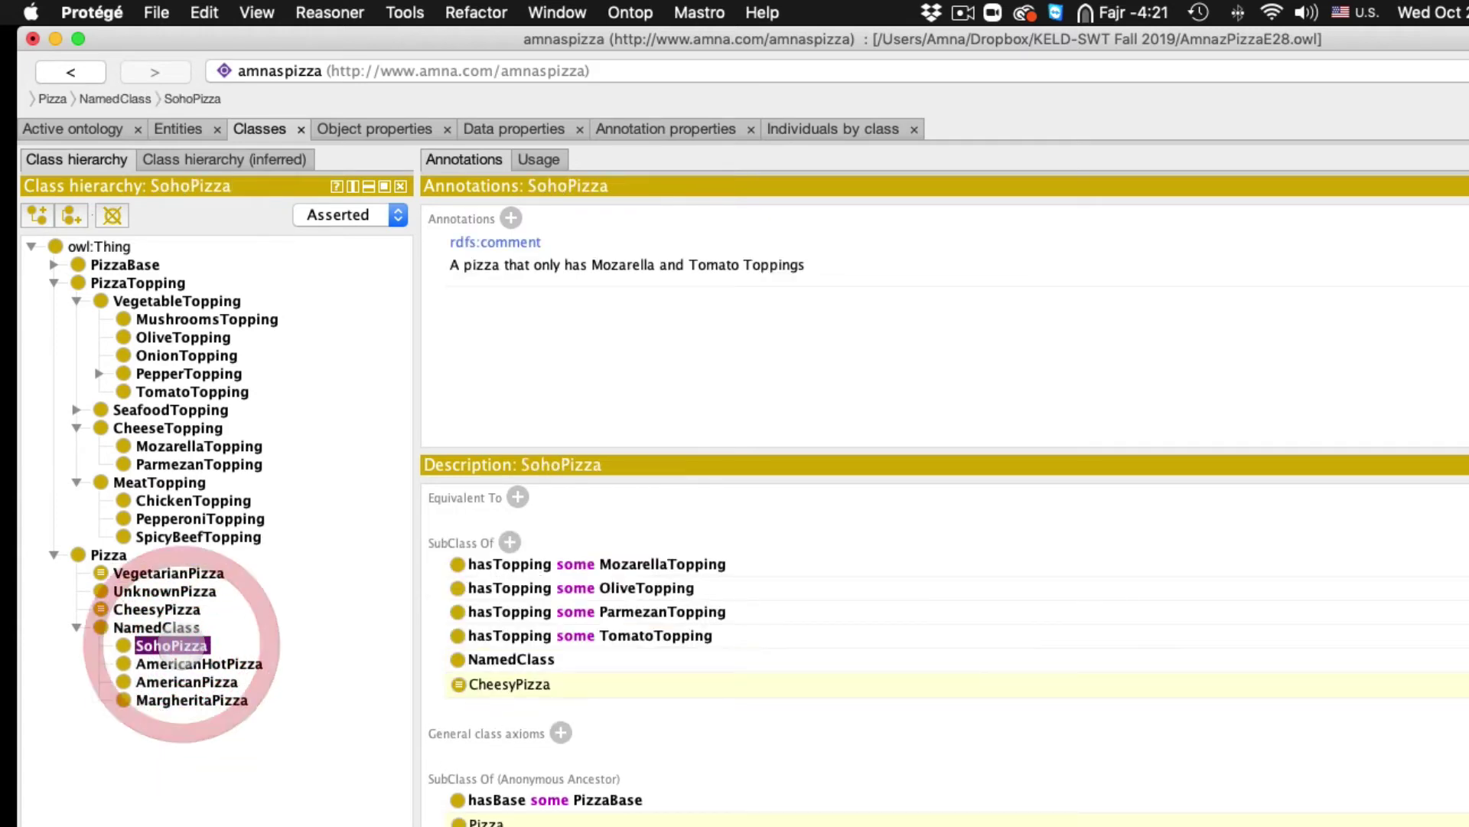
click(191, 700)
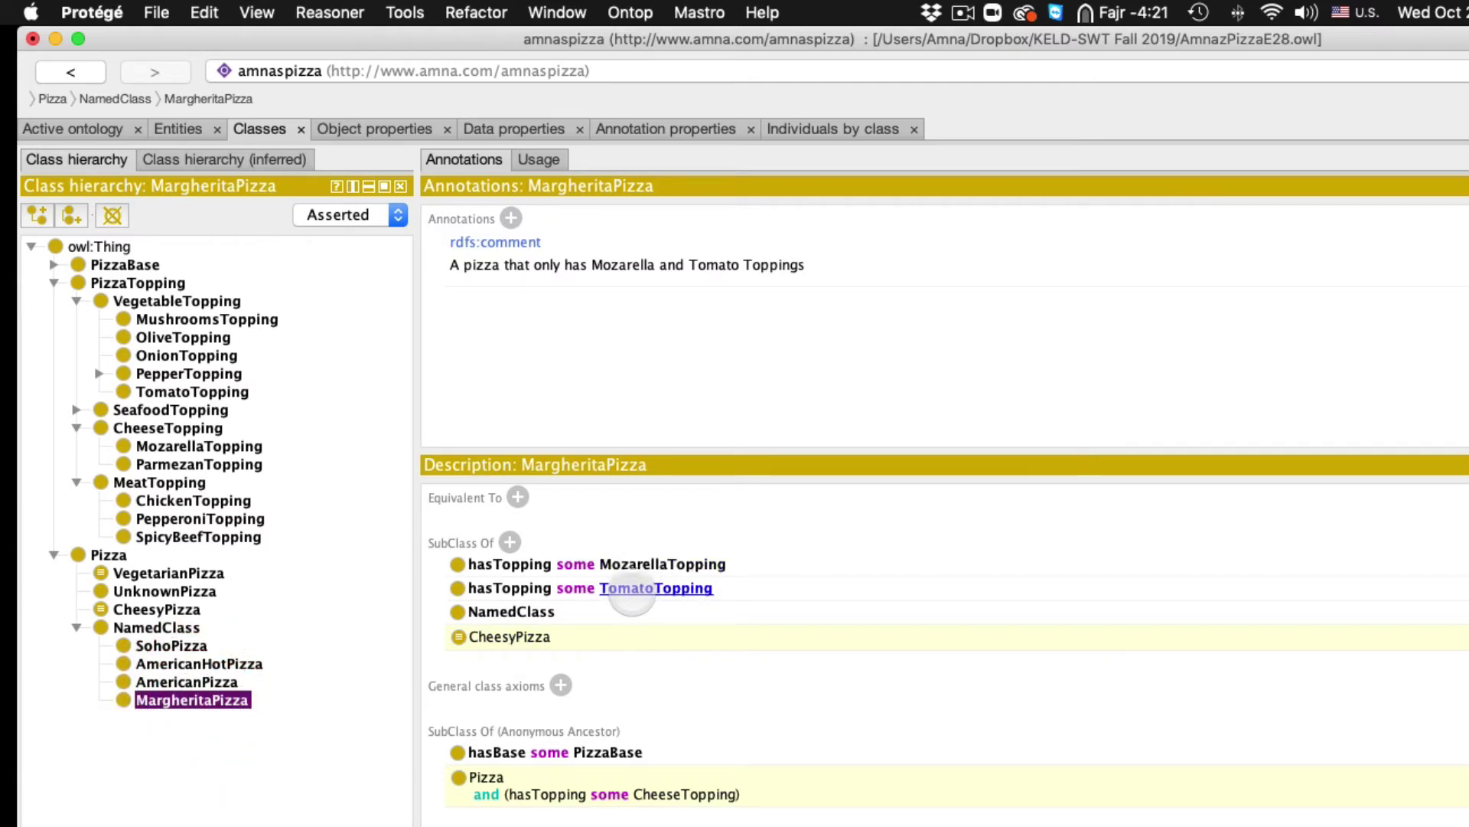
click(171, 645)
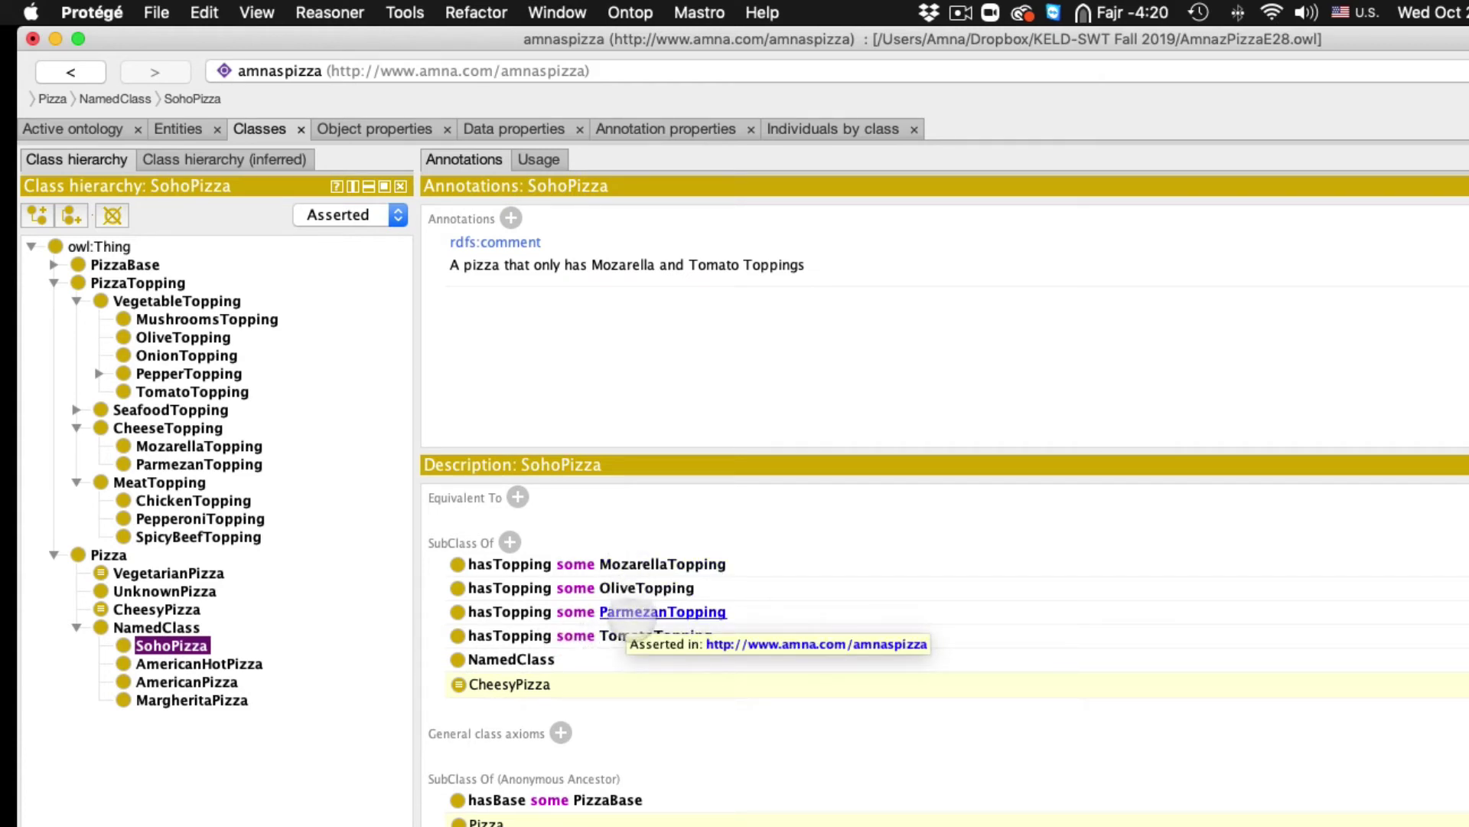
click(248, 766)
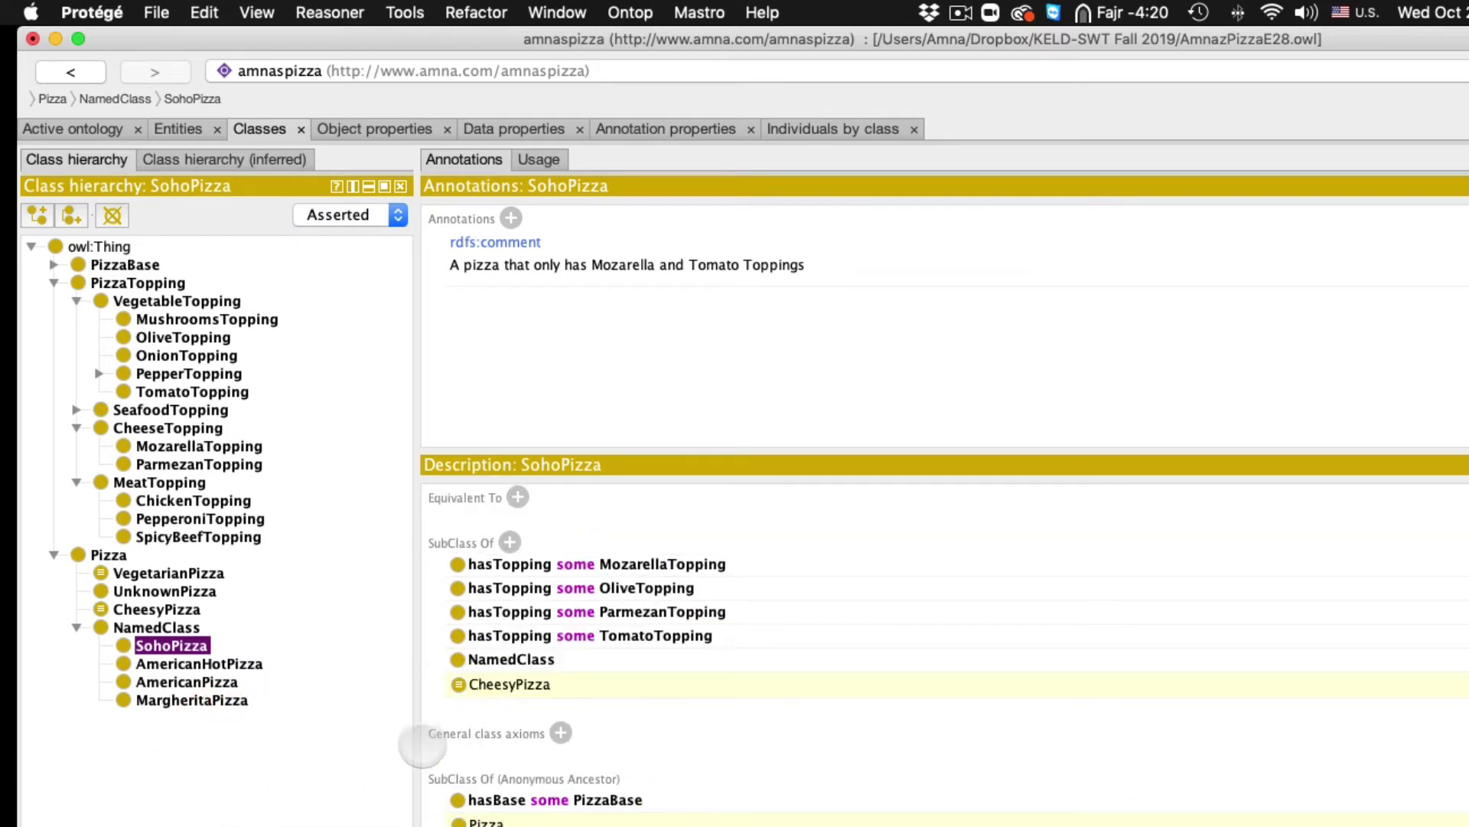
click(180, 573)
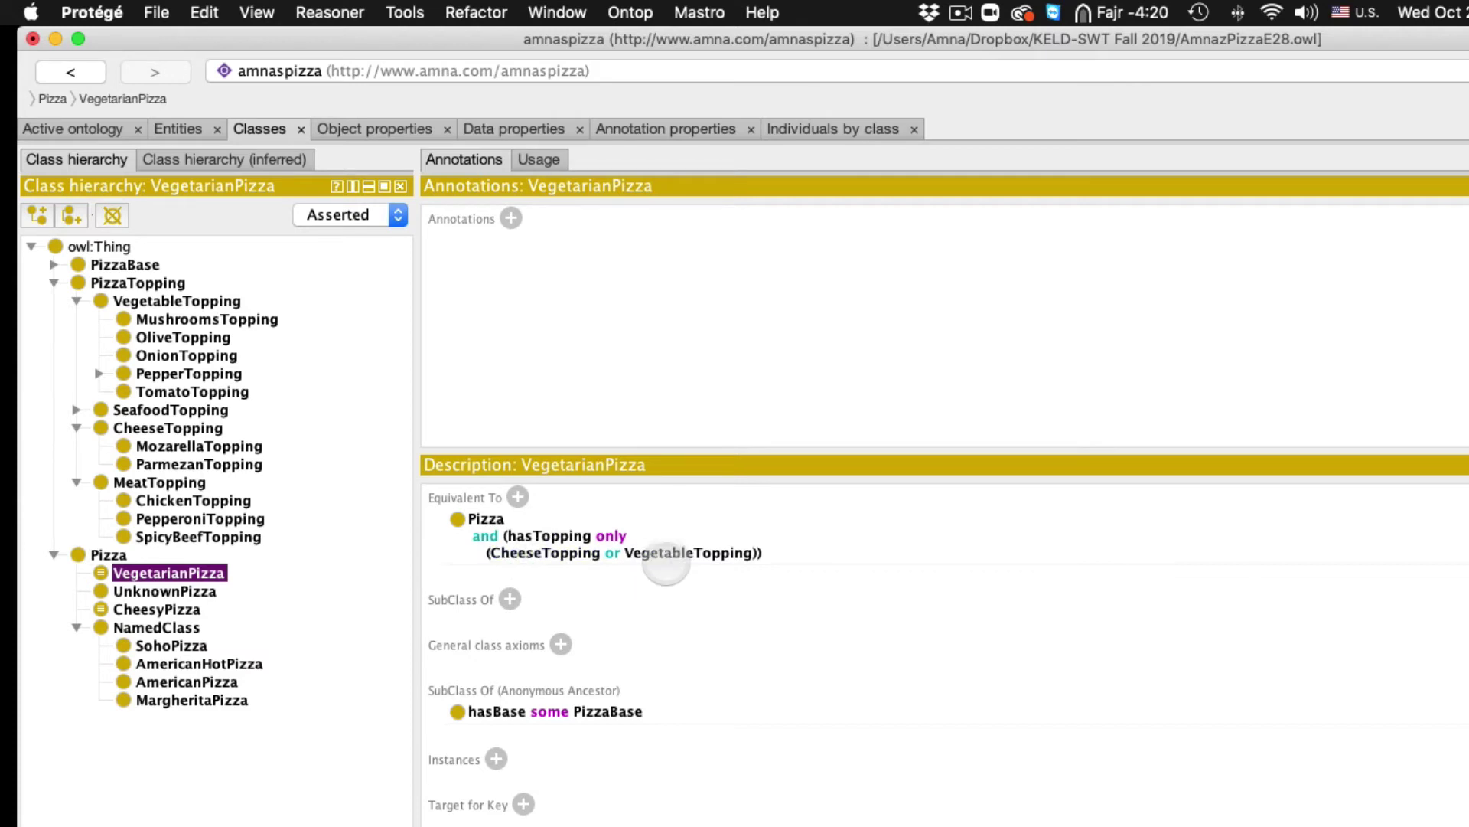
click(186, 700)
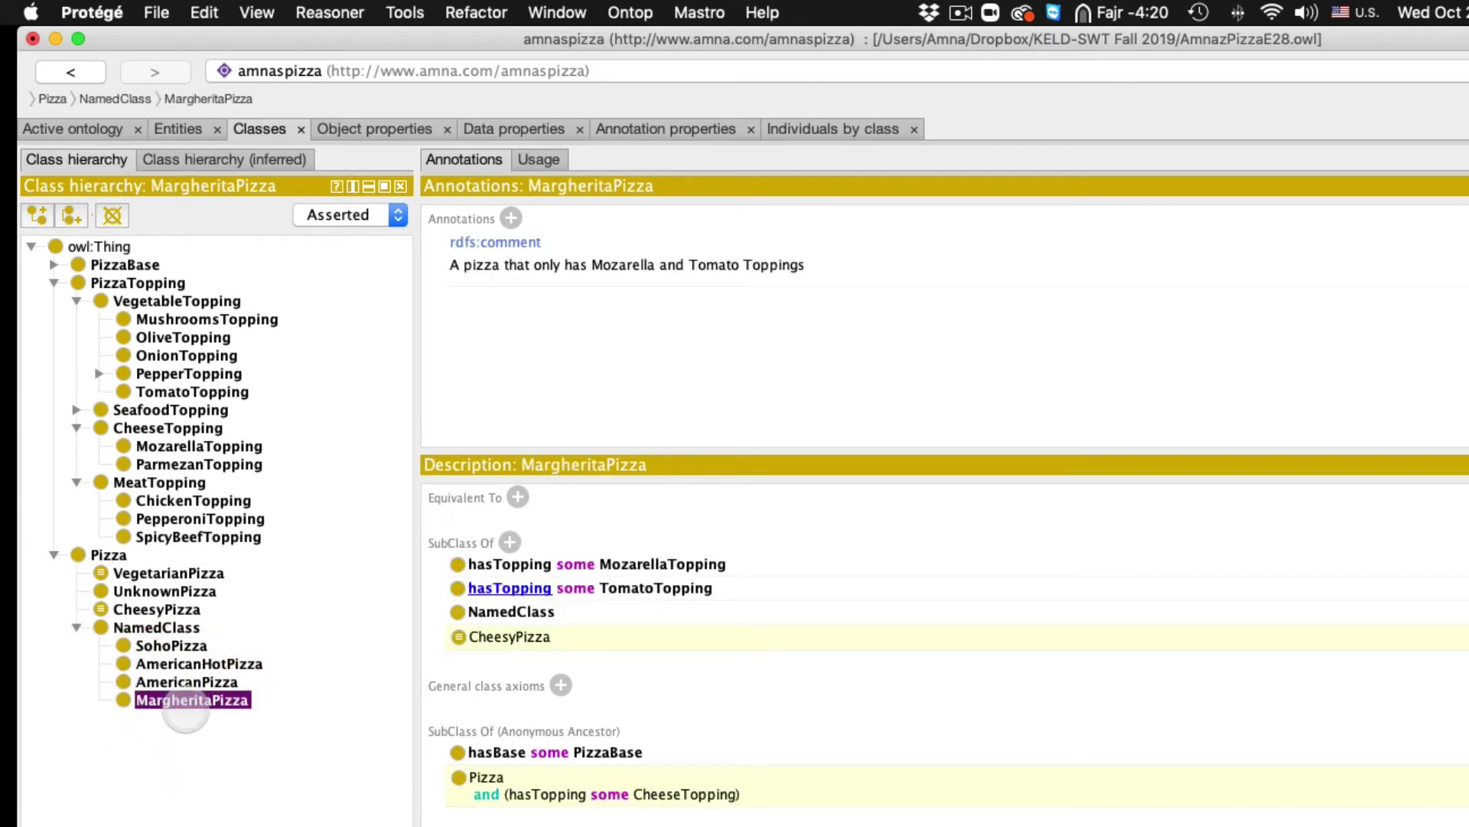
click(175, 645)
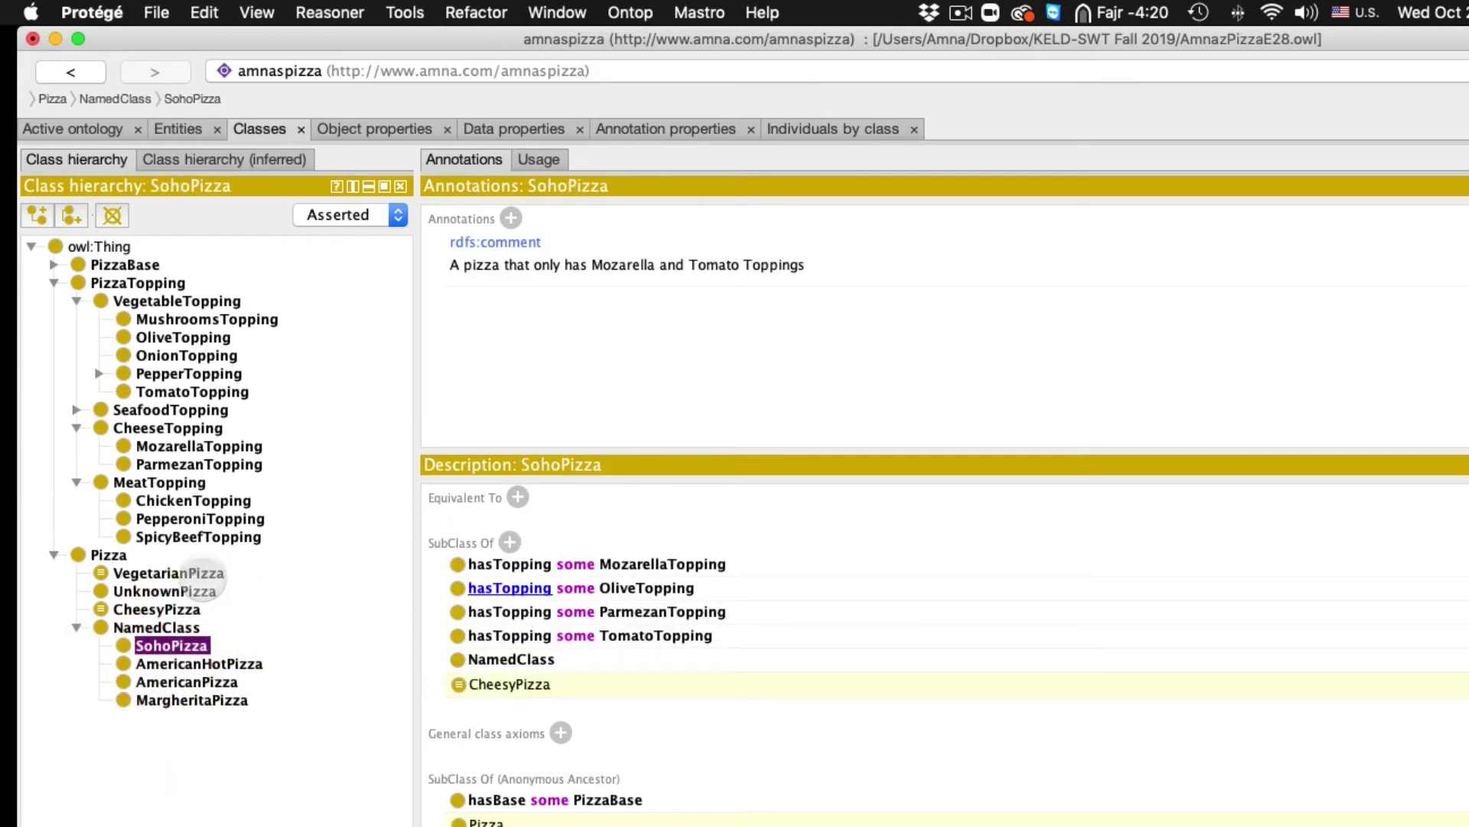
Synchronize the FaCT++ reasoner, and stop and restart it to reclassify the ontology with VegetarianPizza as a defined class
click(198, 574)
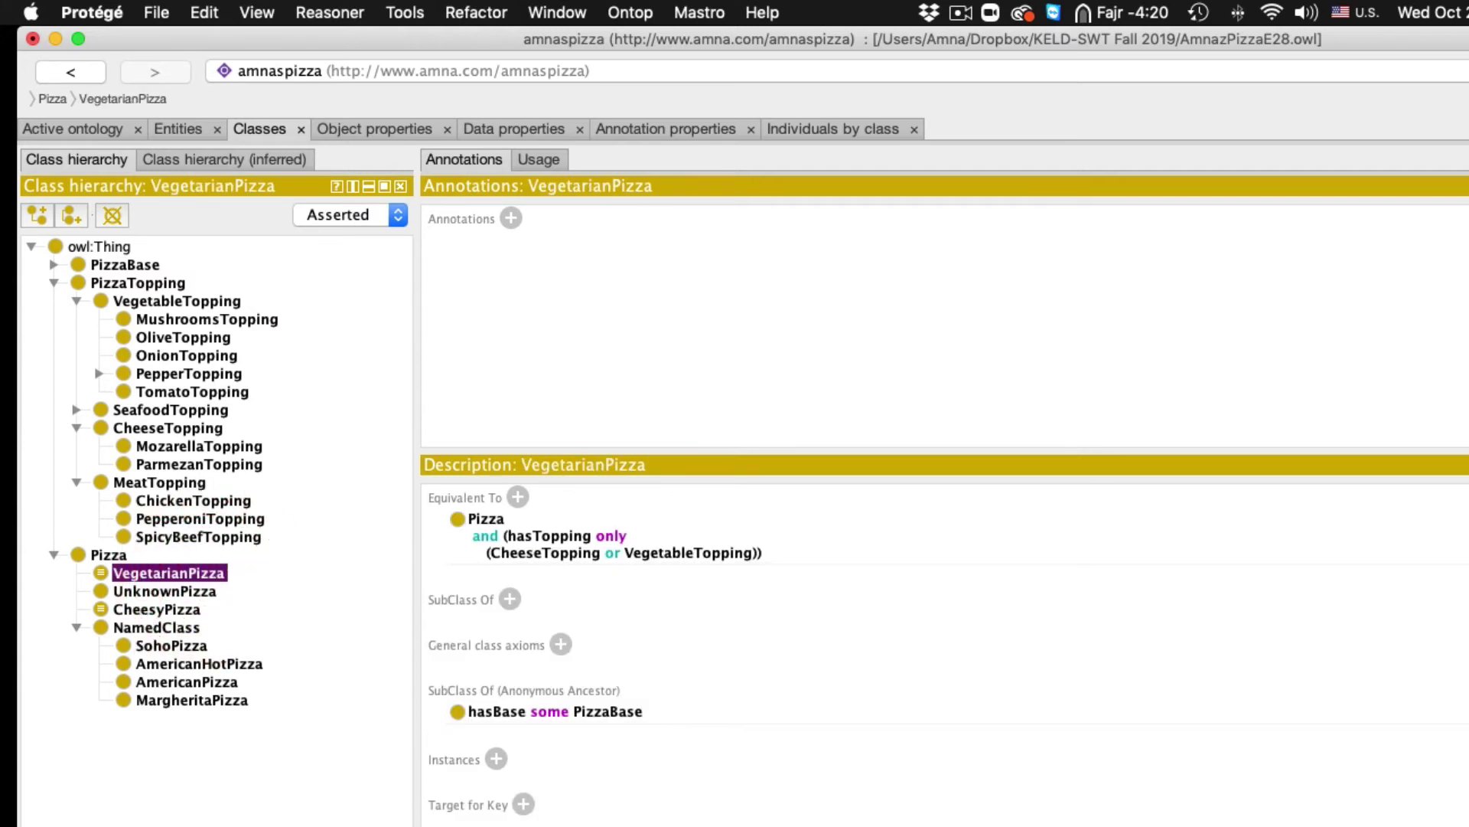
click(331, 11)
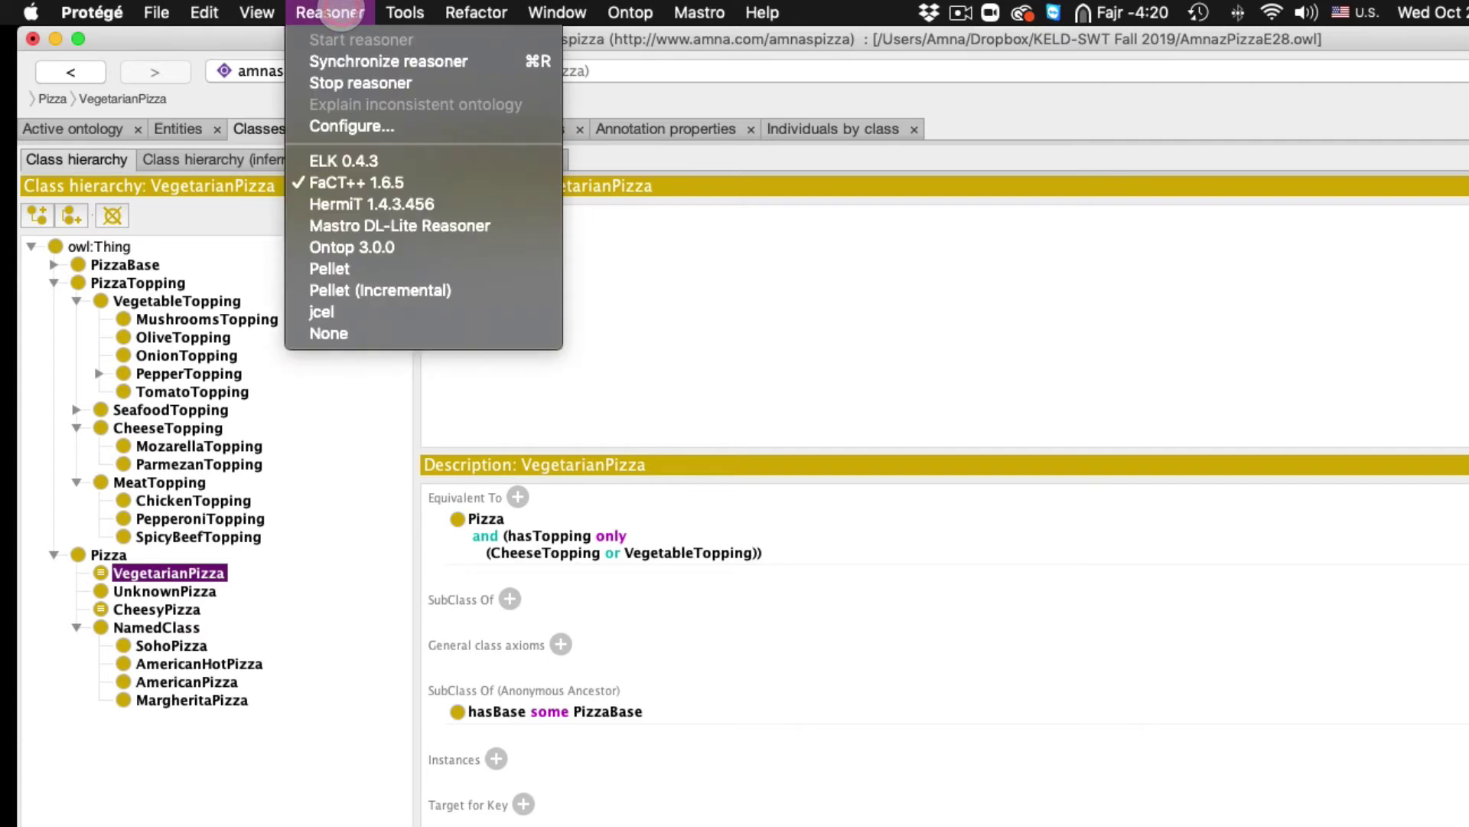
click(389, 61)
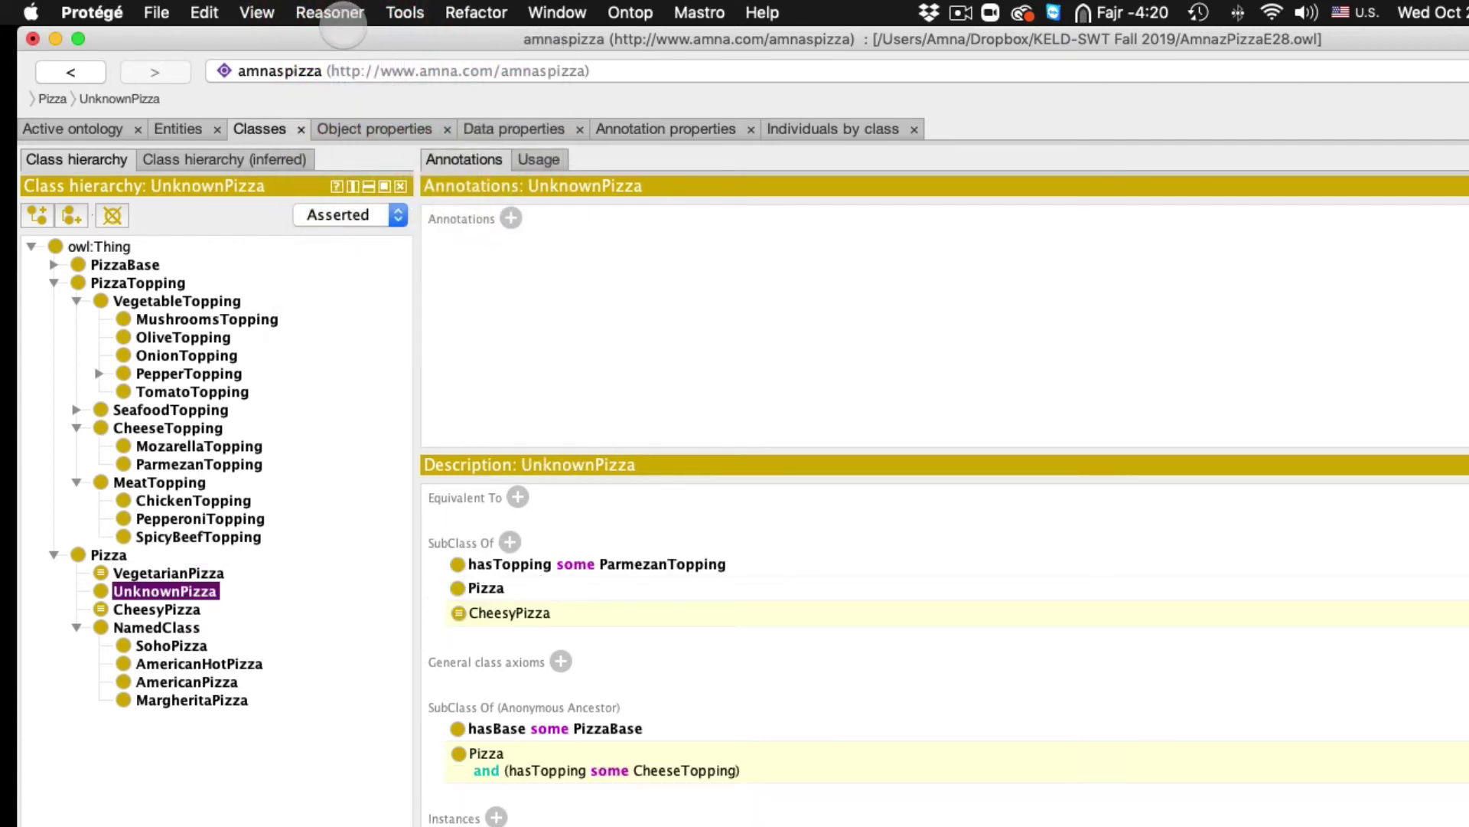
click(330, 12)
click(359, 83)
click(330, 12)
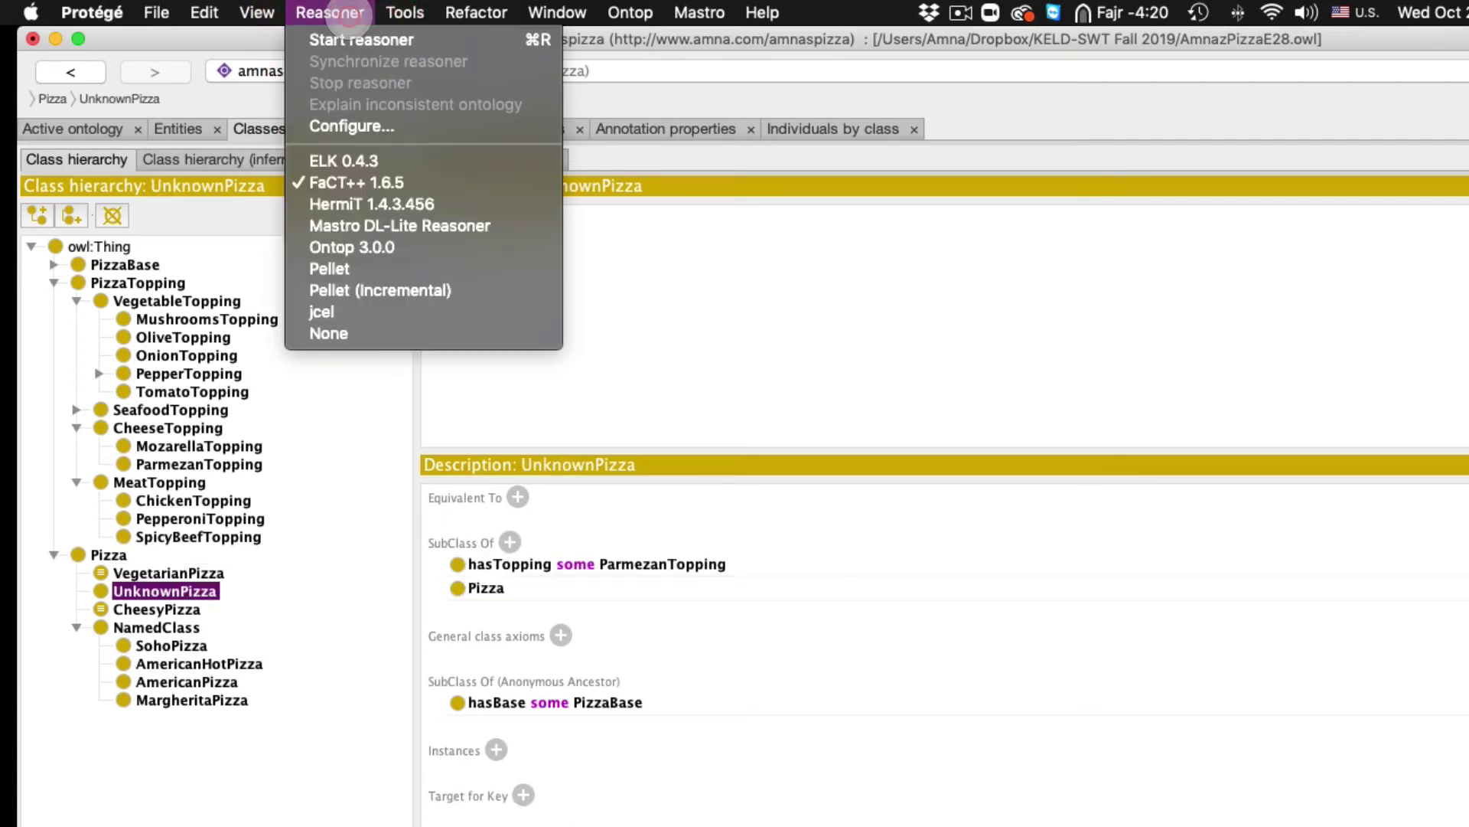
click(361, 39)
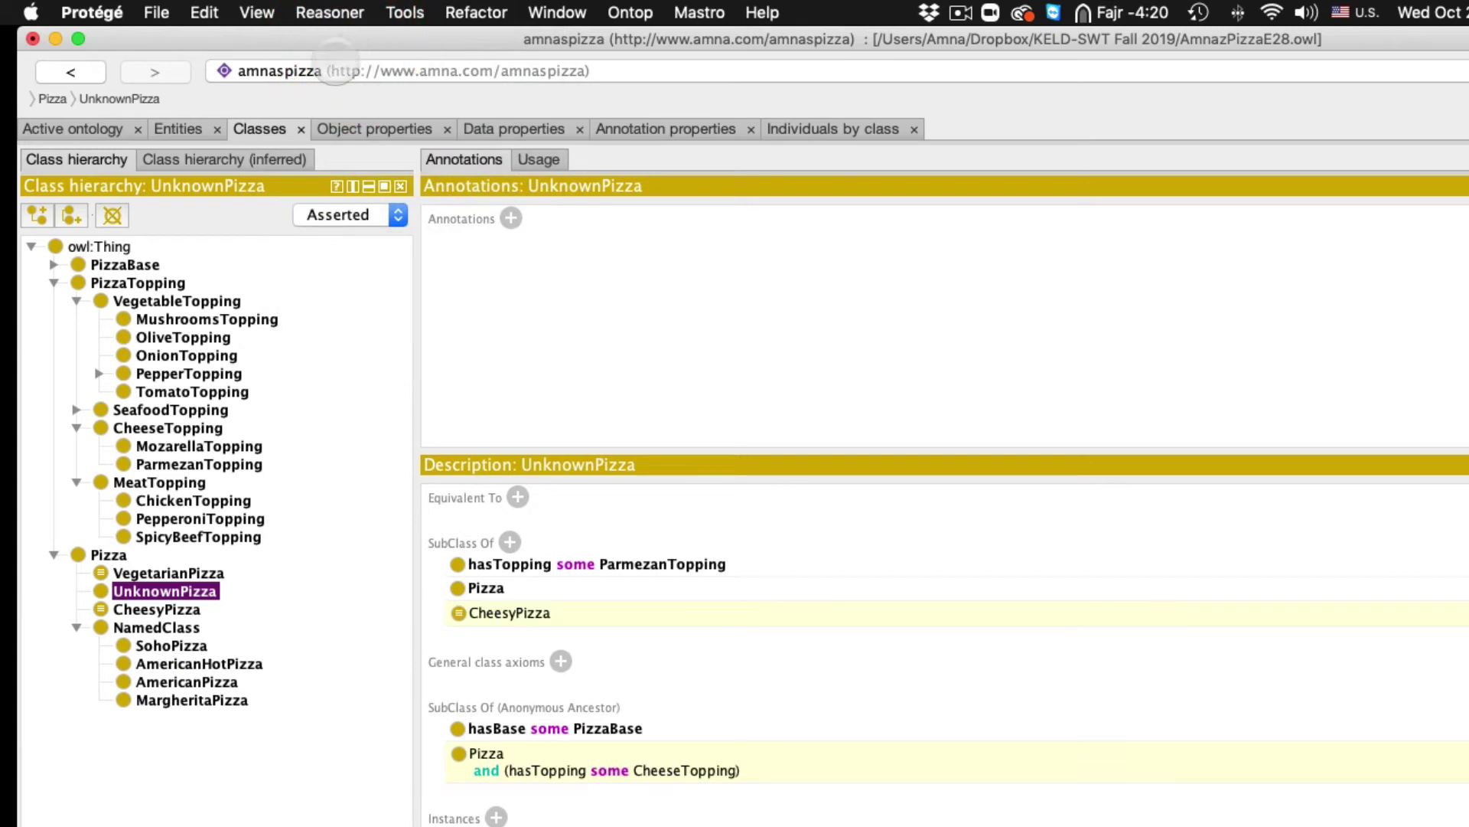
Examine where VegetarianPizza, CheesyPizza and the NamedClass pizzas sit in the inferred hierarchy, and return to MargheritaPizza in the asserted hierarchy
click(222, 159)
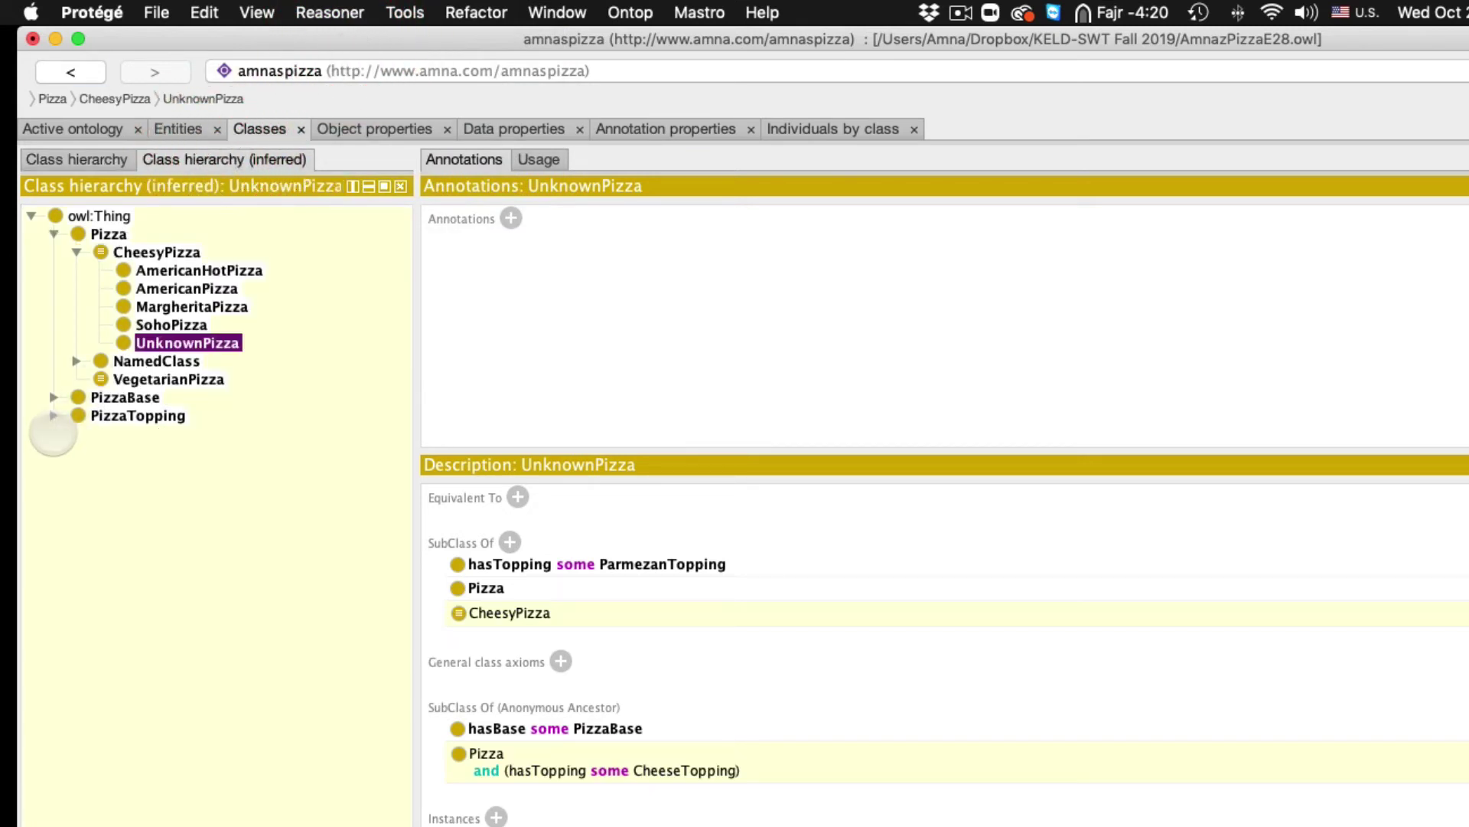
click(116, 378)
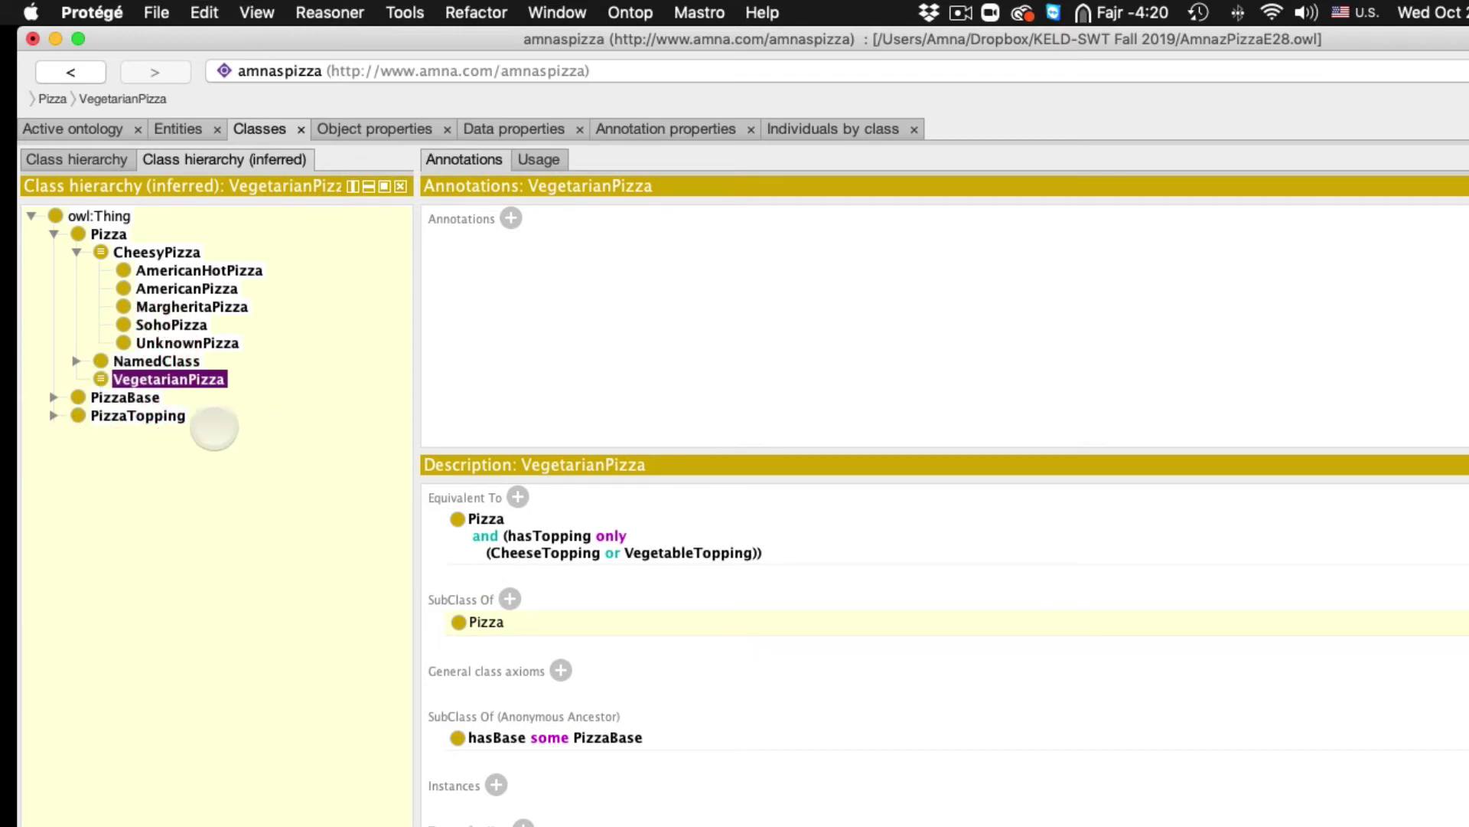
click(76, 361)
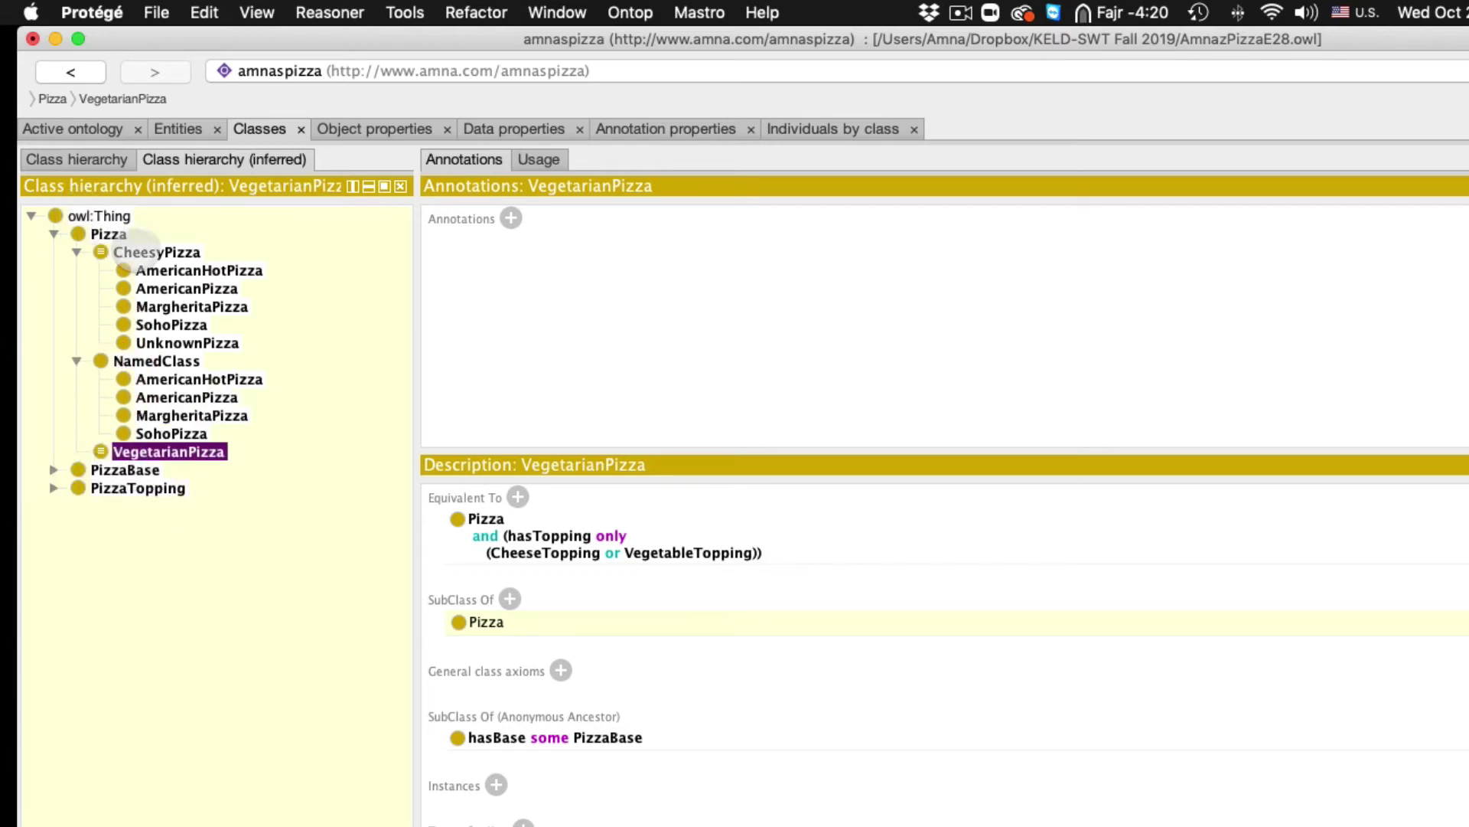
click(138, 252)
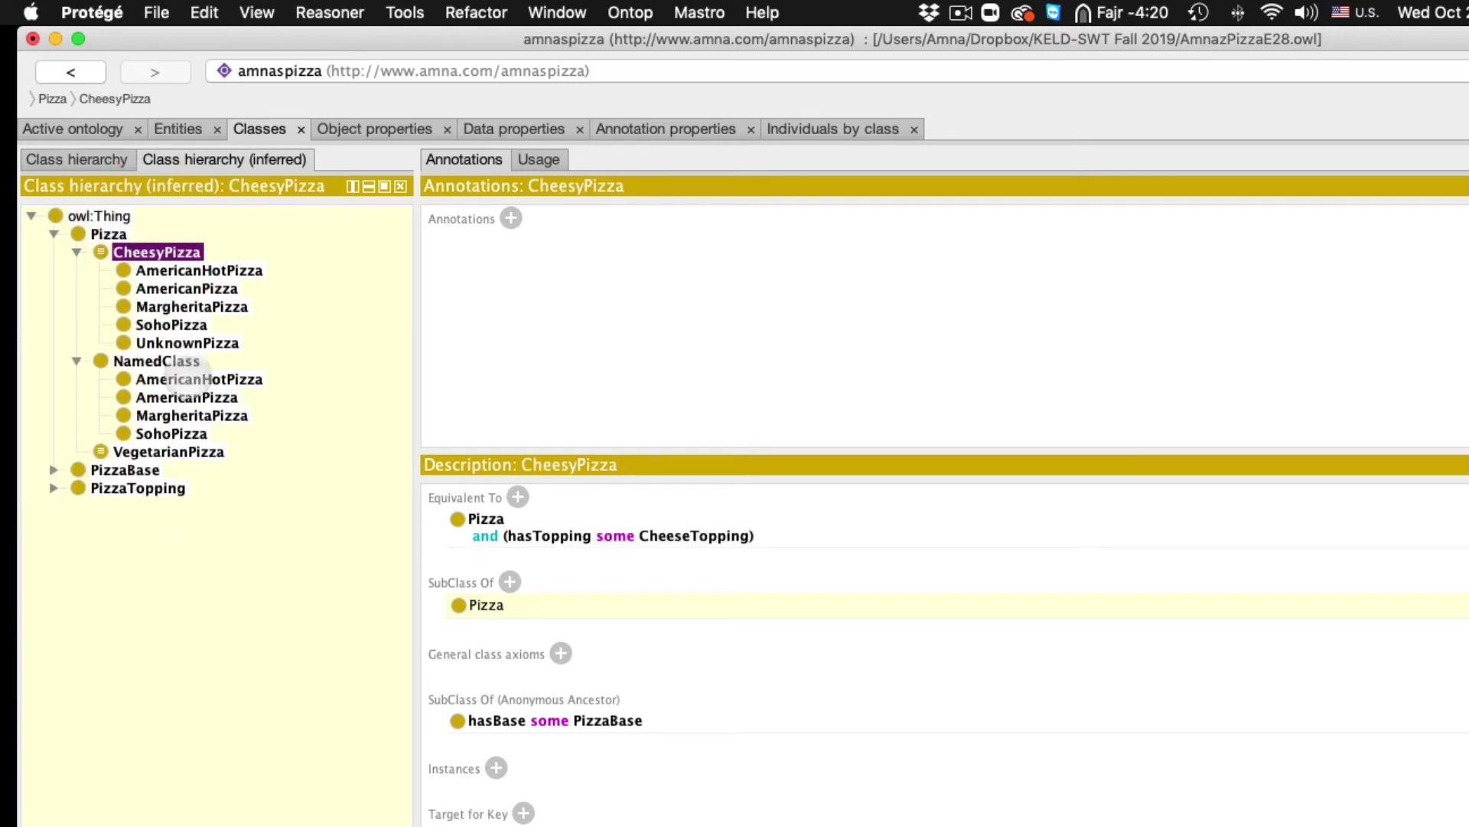
click(144, 451)
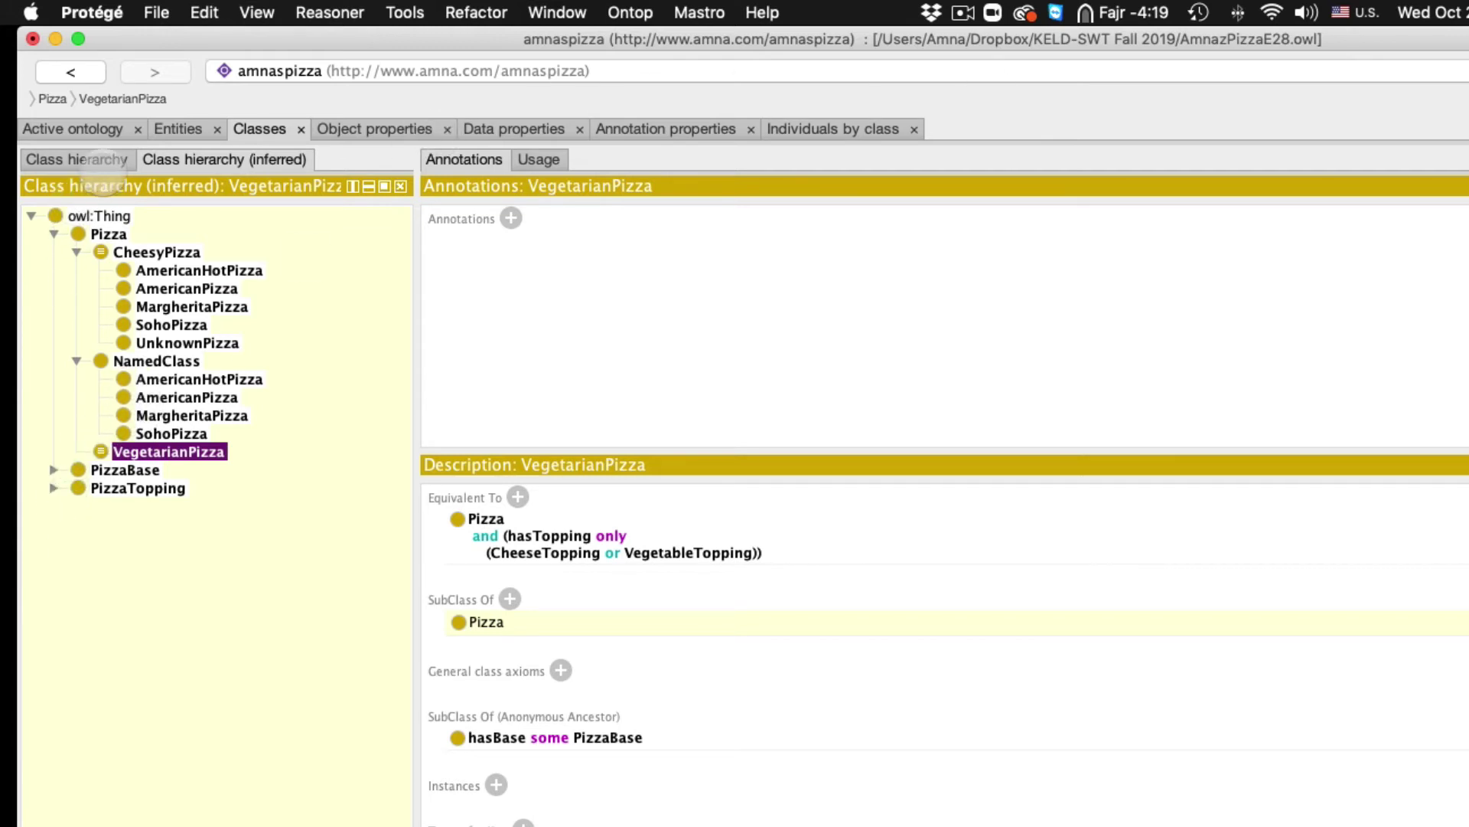
click(104, 160)
click(215, 700)
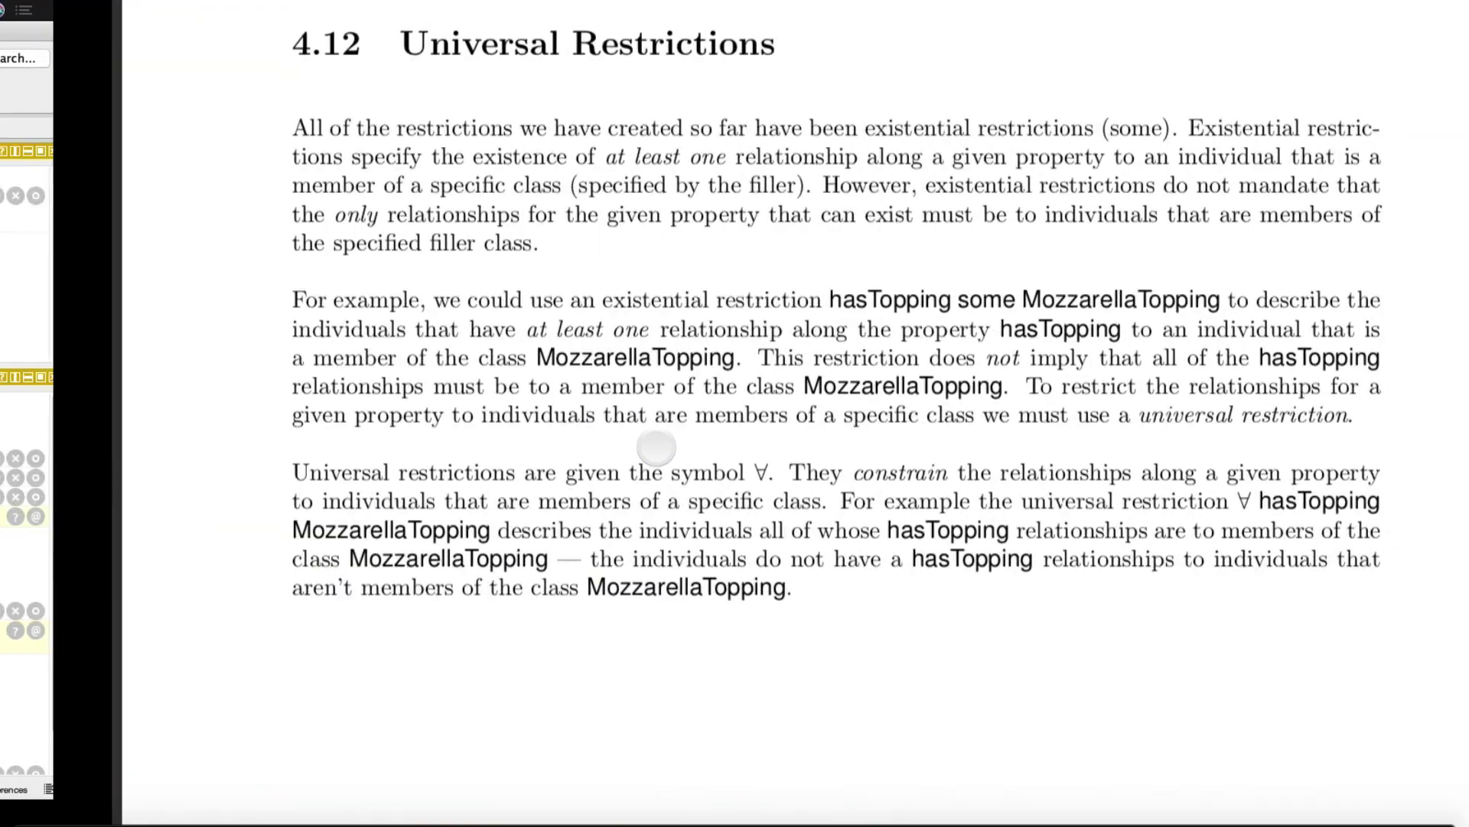
Read the tutorial PDF from section 4.12 Universal Restrictions through open world reasoning to section 4.13.1 Closure Axioms
scroll(487, 567, down, 15)
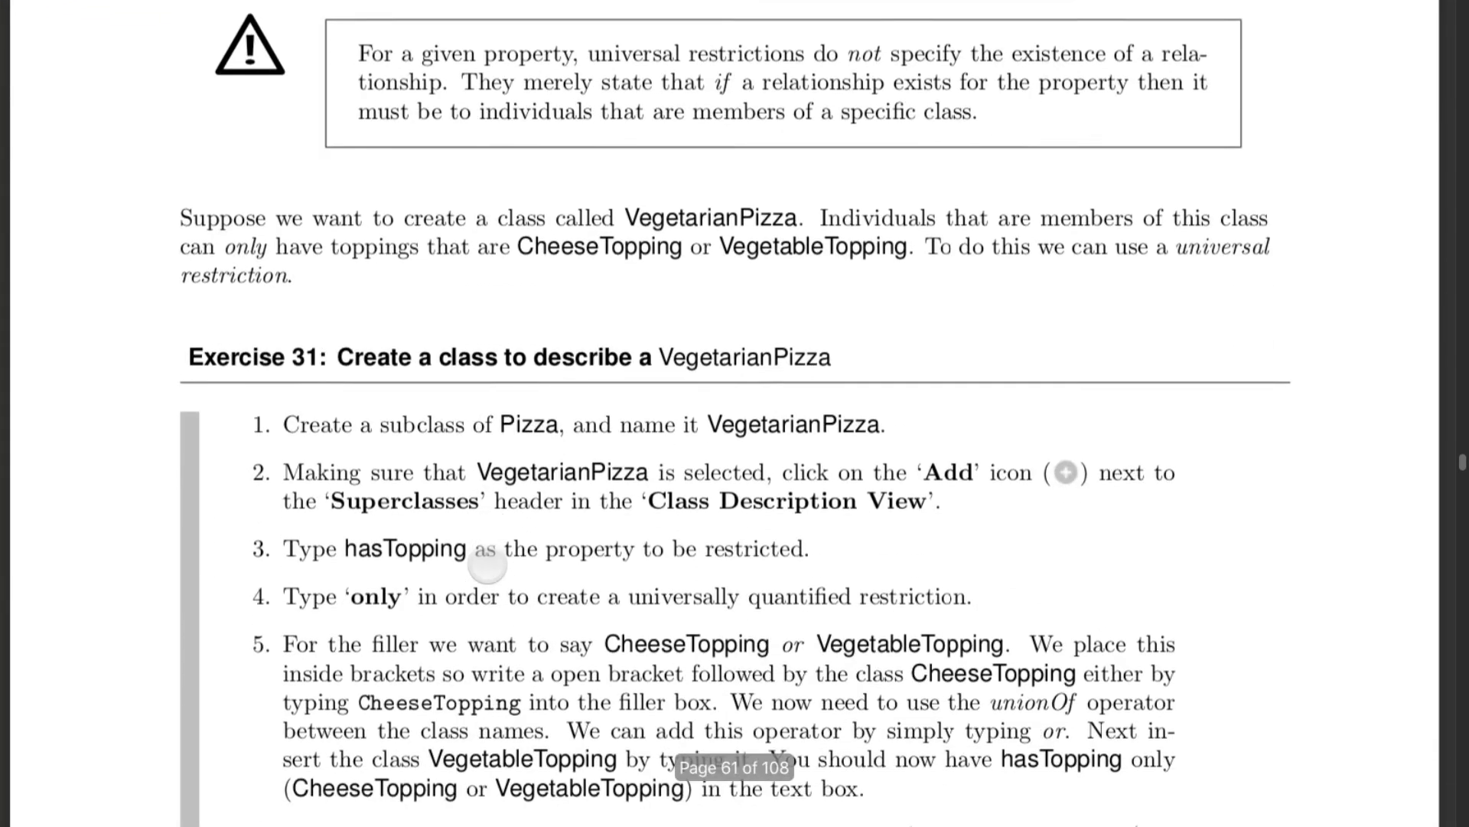
scroll(487, 567, down, 20)
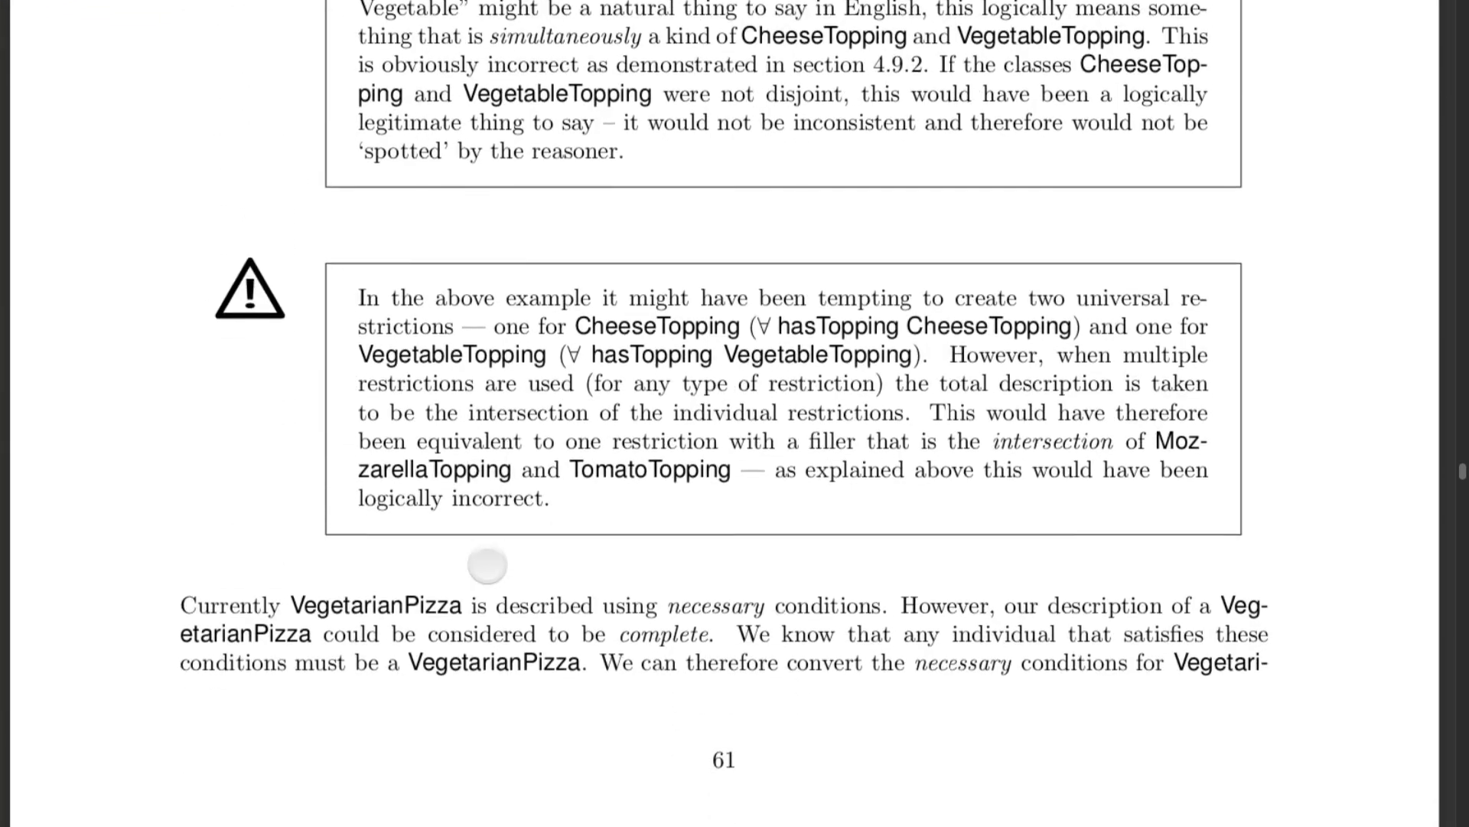
scroll(487, 566, down, 20)
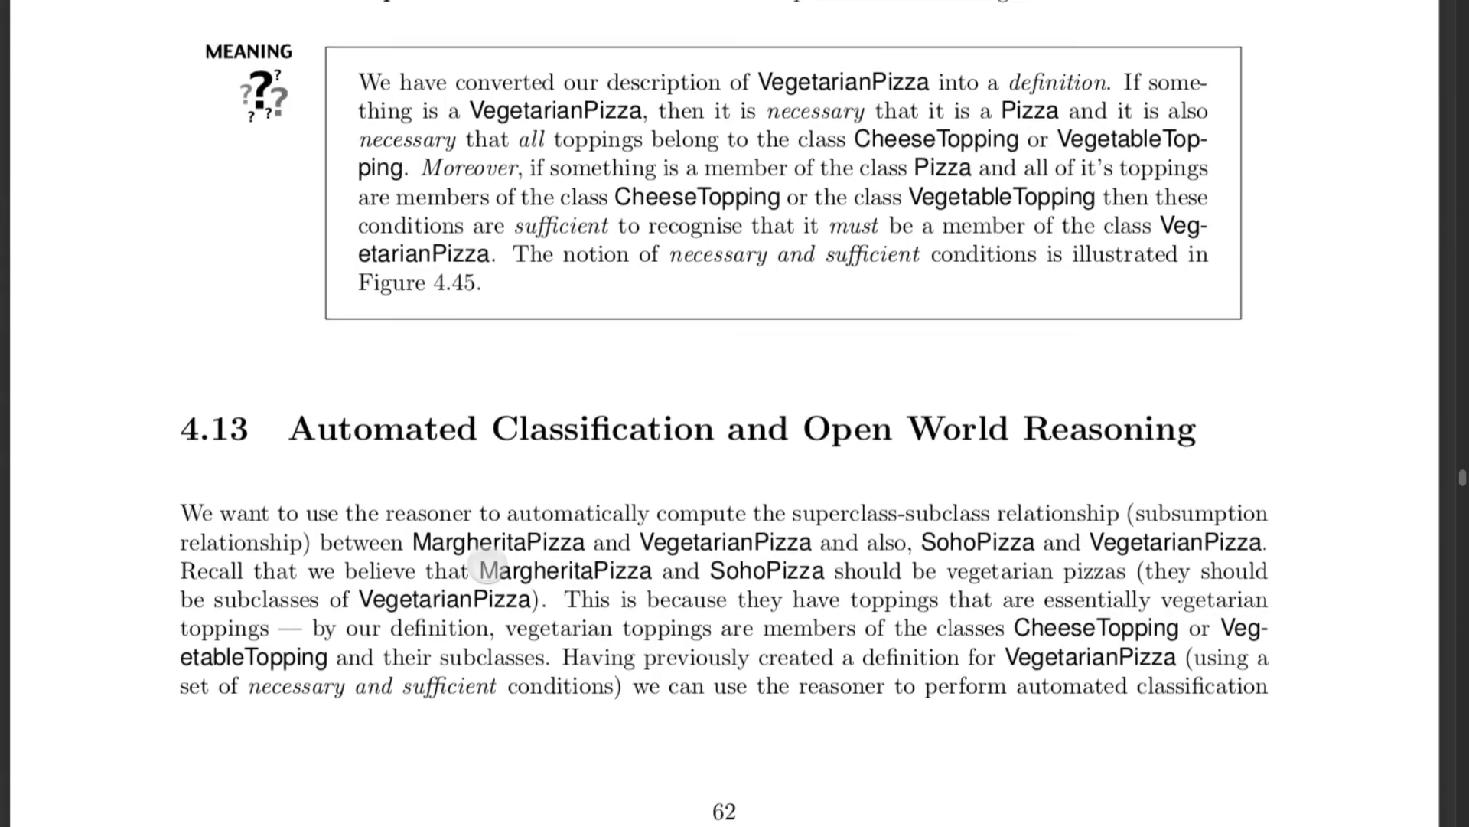
scroll(487, 571, down, 20)
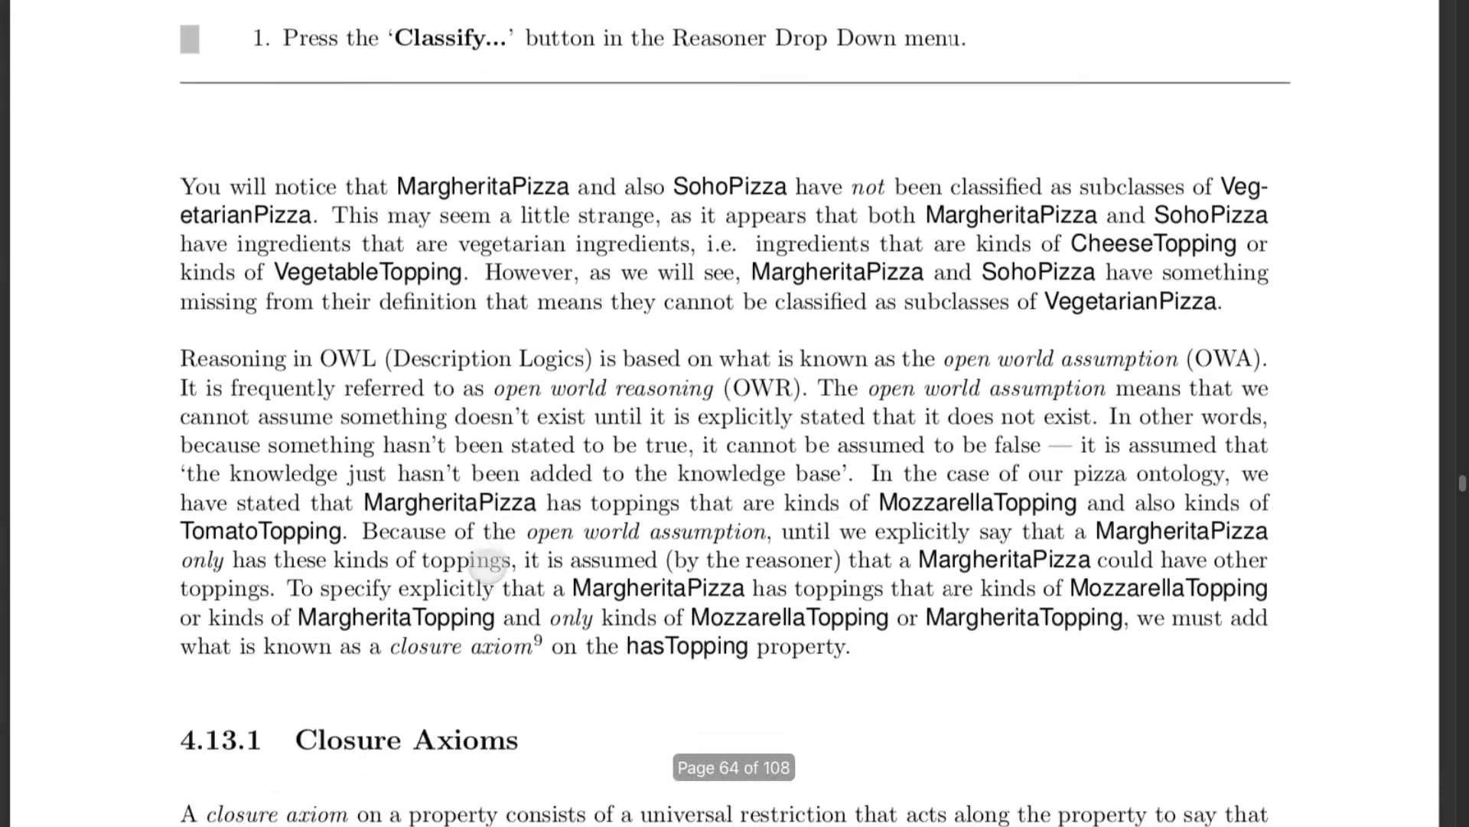
scroll(488, 567, down, 15)
scroll(488, 566, up, 10)
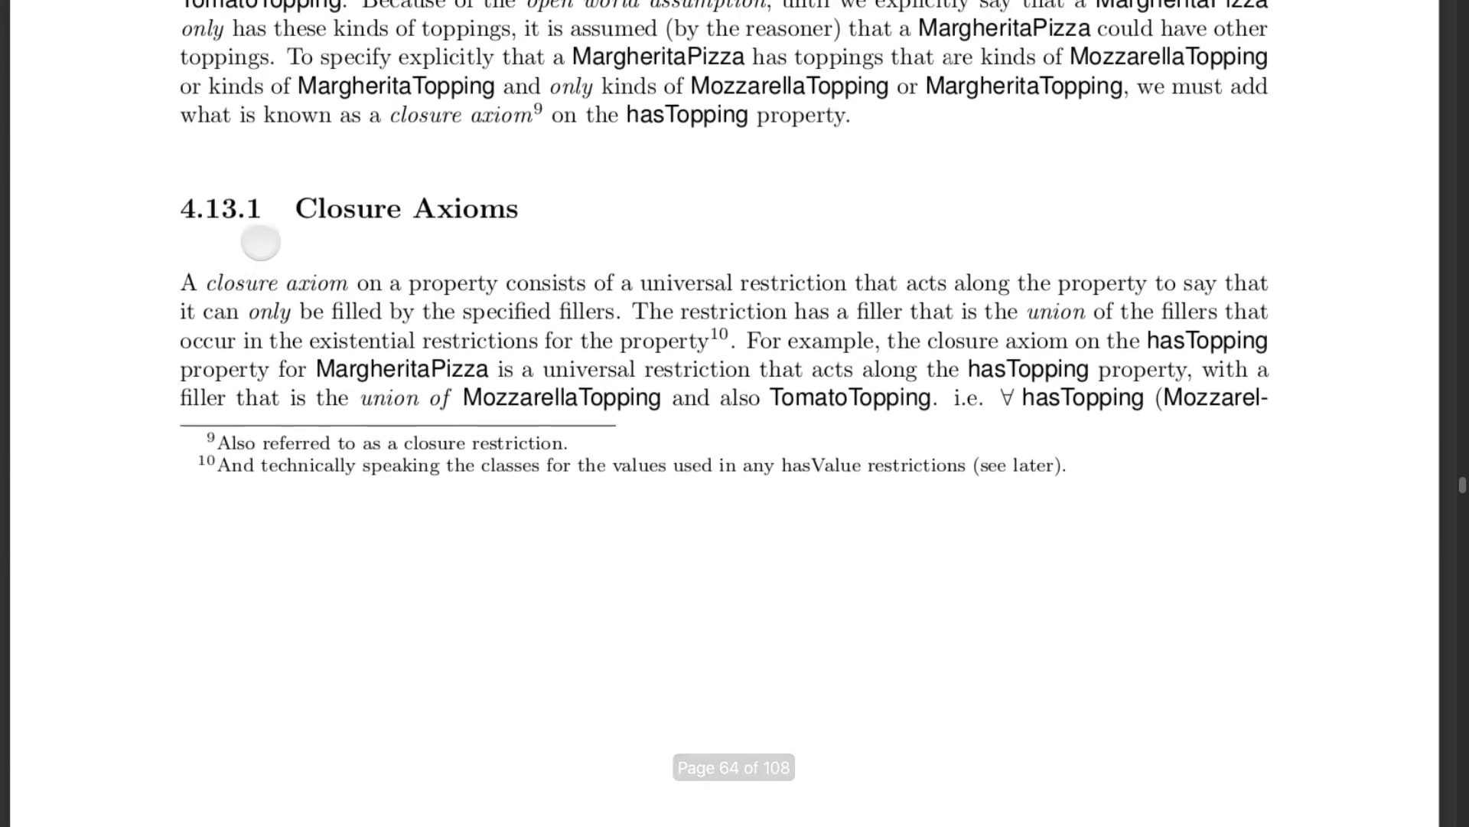
scroll(312, 283, down, 3)
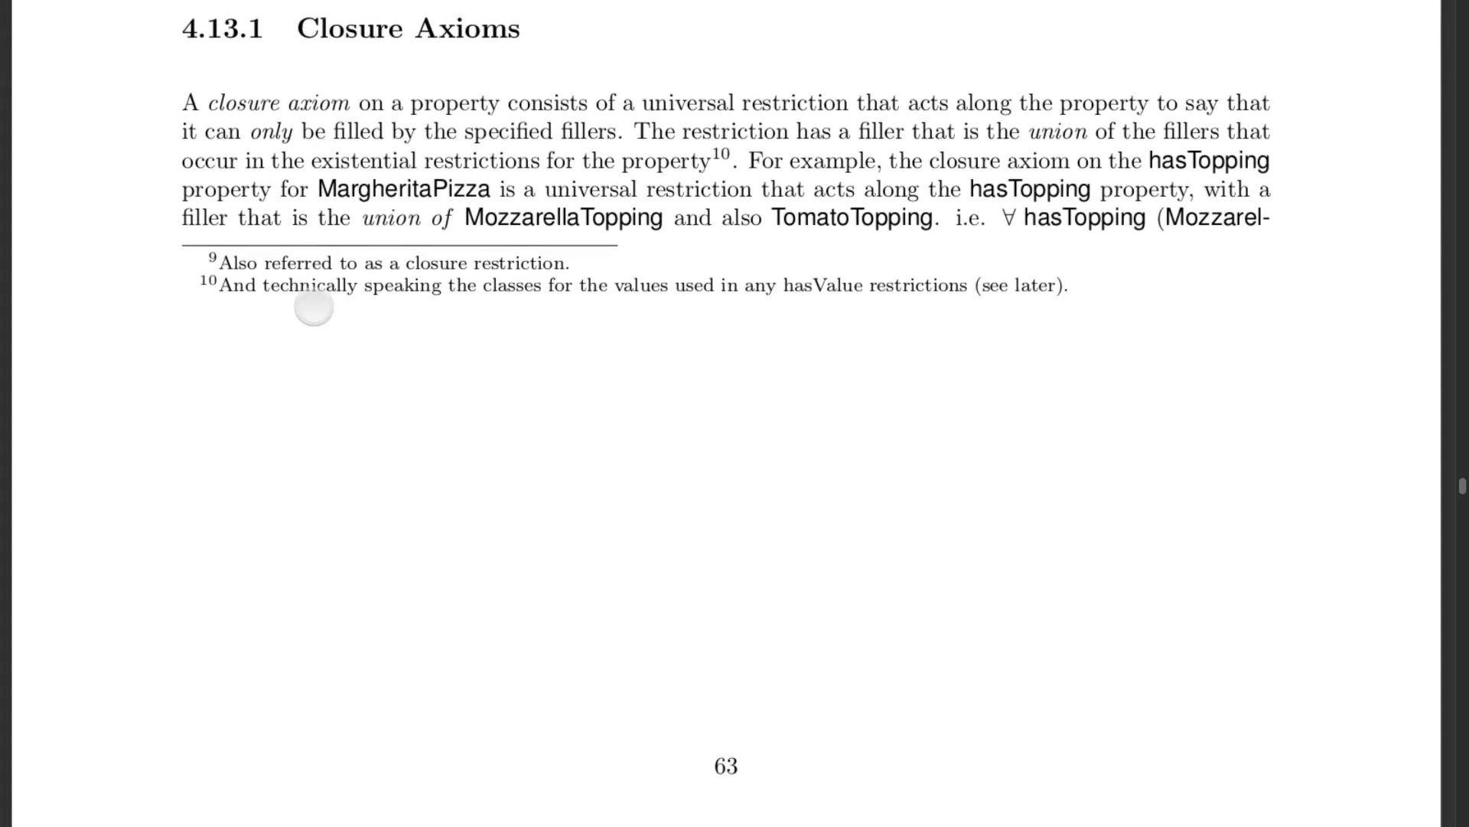
Switch back to Protégé and start a new superclass restriction on MargheritaPizza reading hasTopping only
key(ctrl+Left)
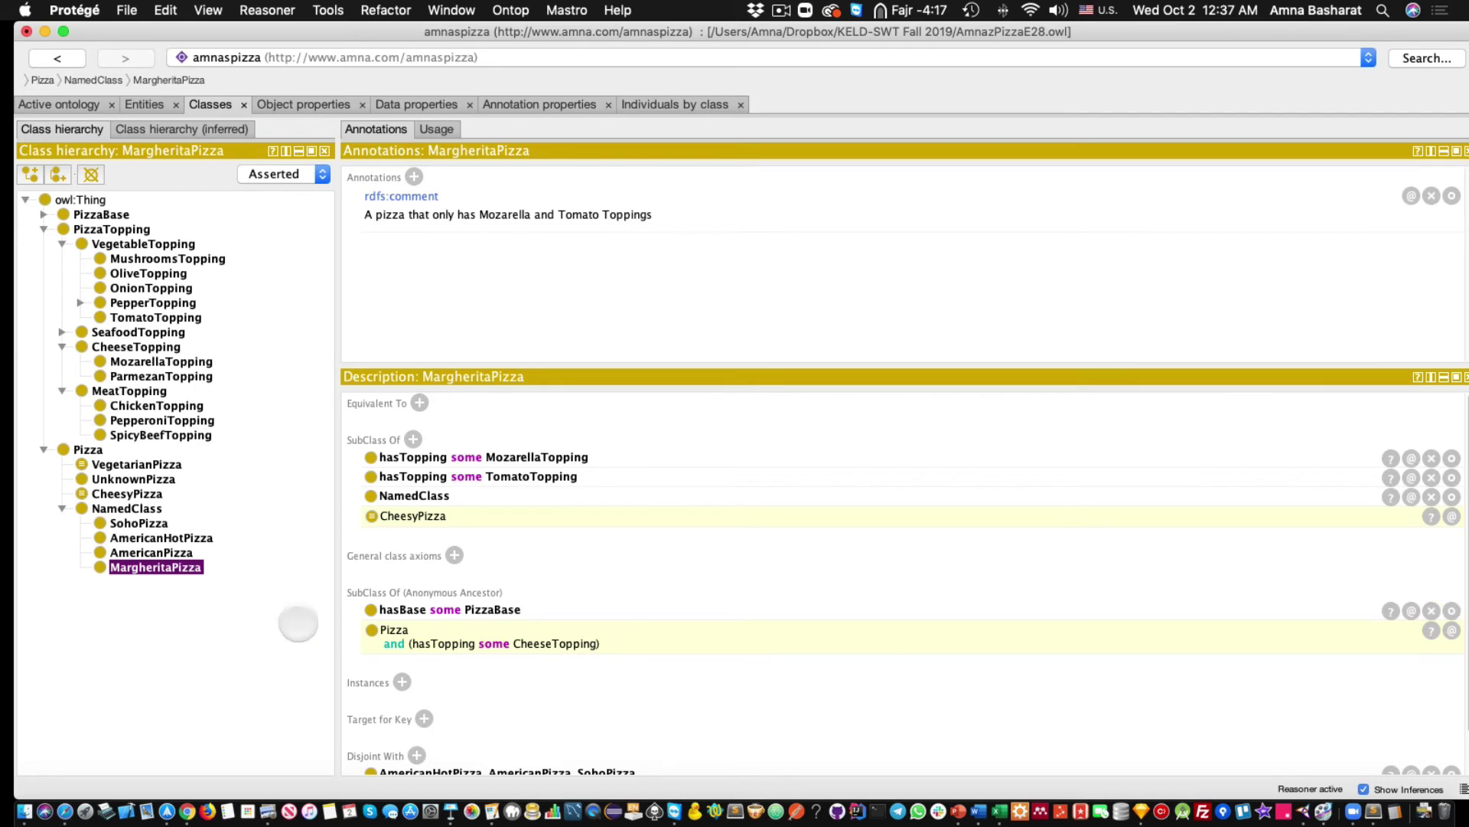
scroll(448, 453, down, 1)
scroll(417, 475, up, 1)
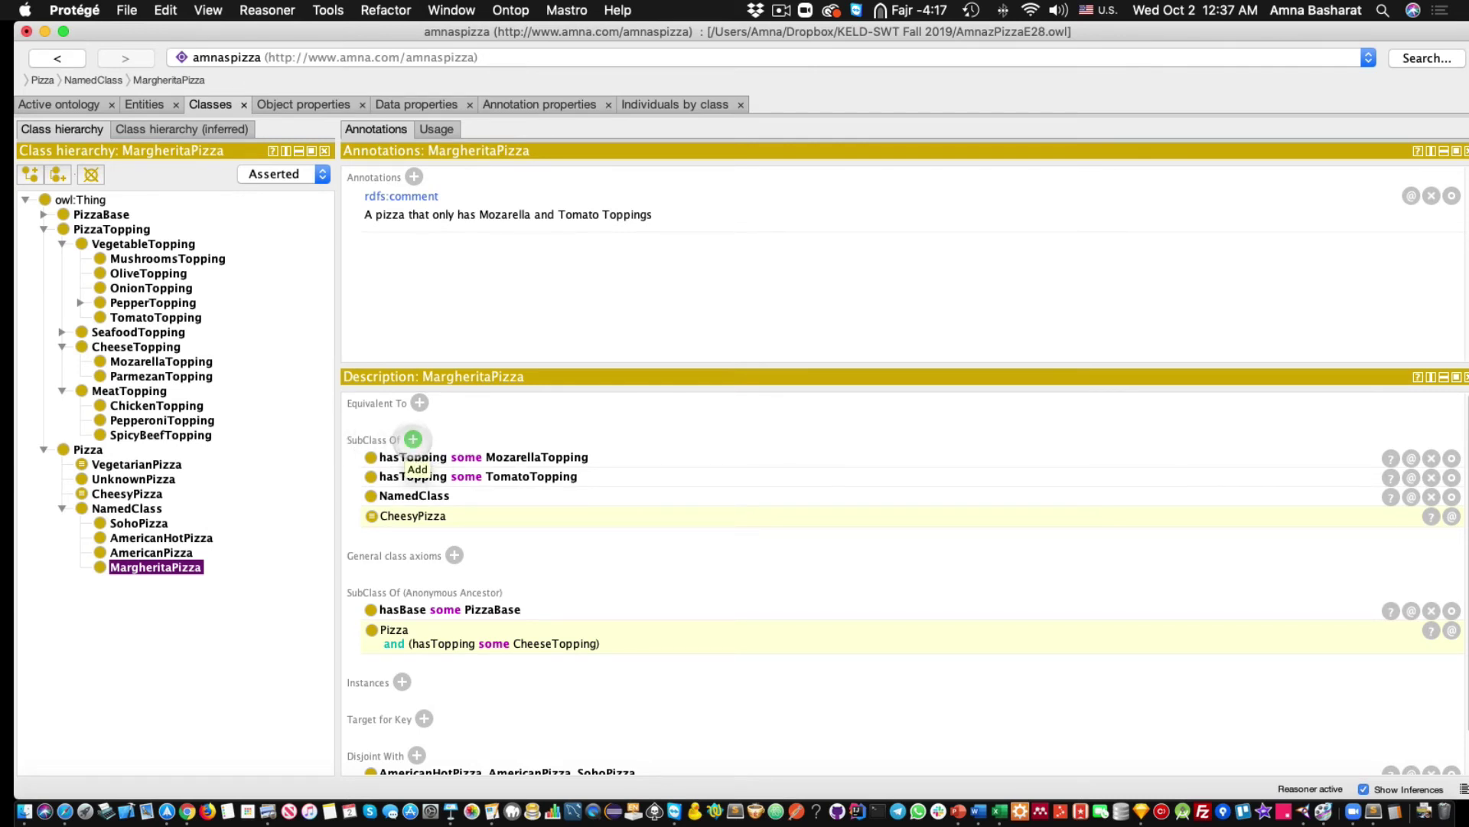
click(413, 439)
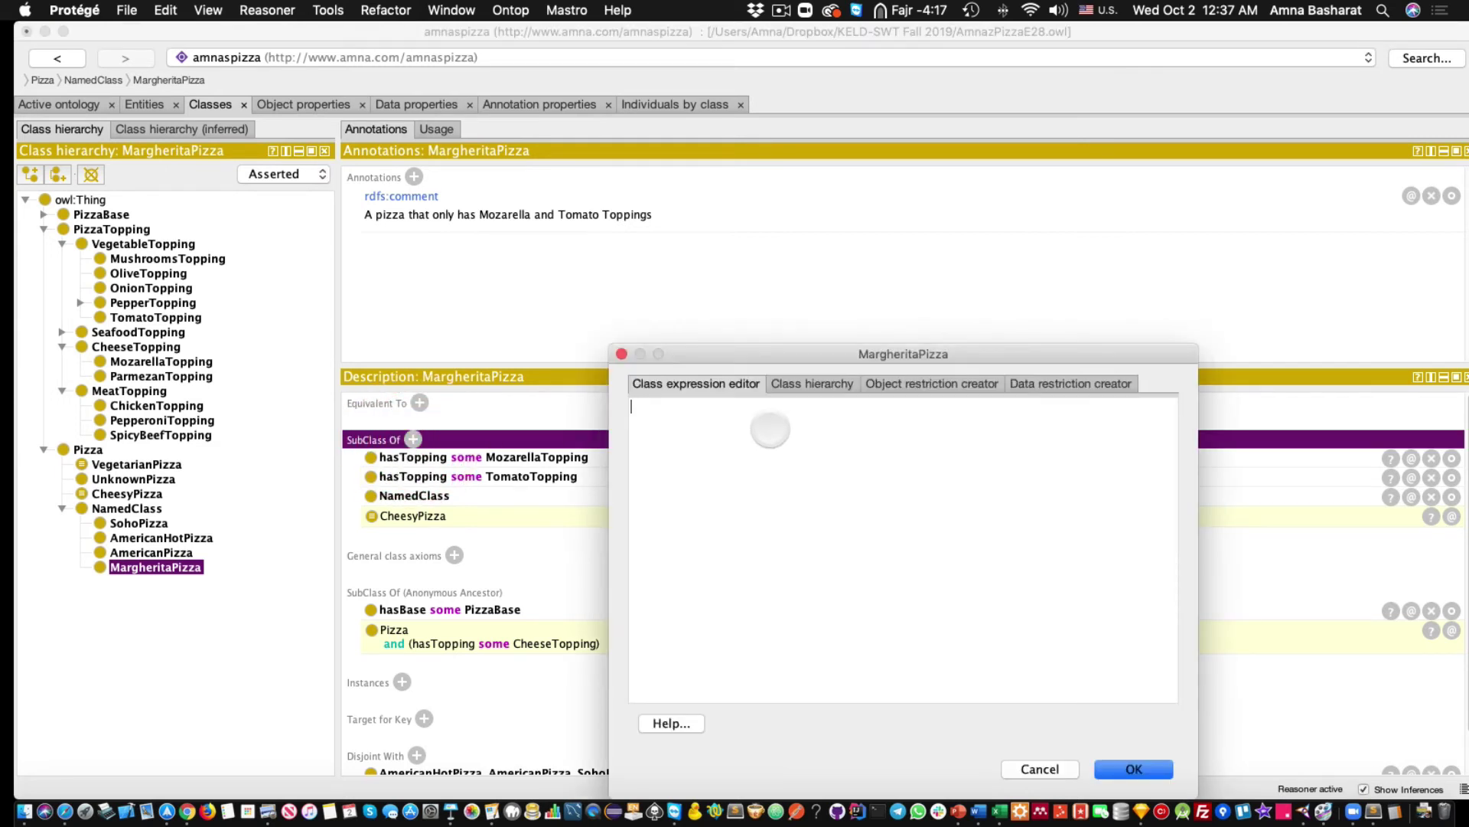
text(hasTopping only CheeseTopping)
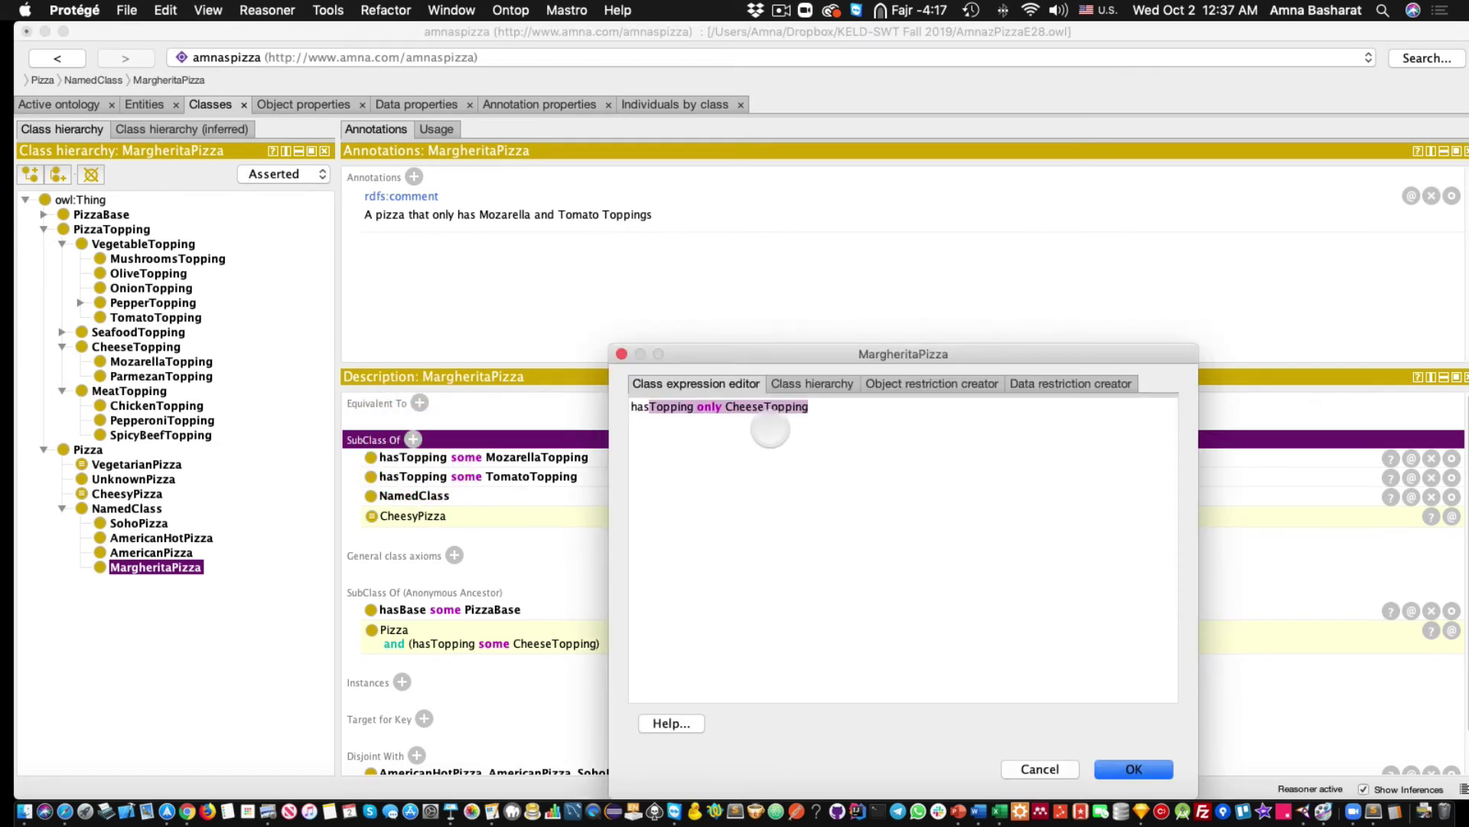
key(ctrl+space)
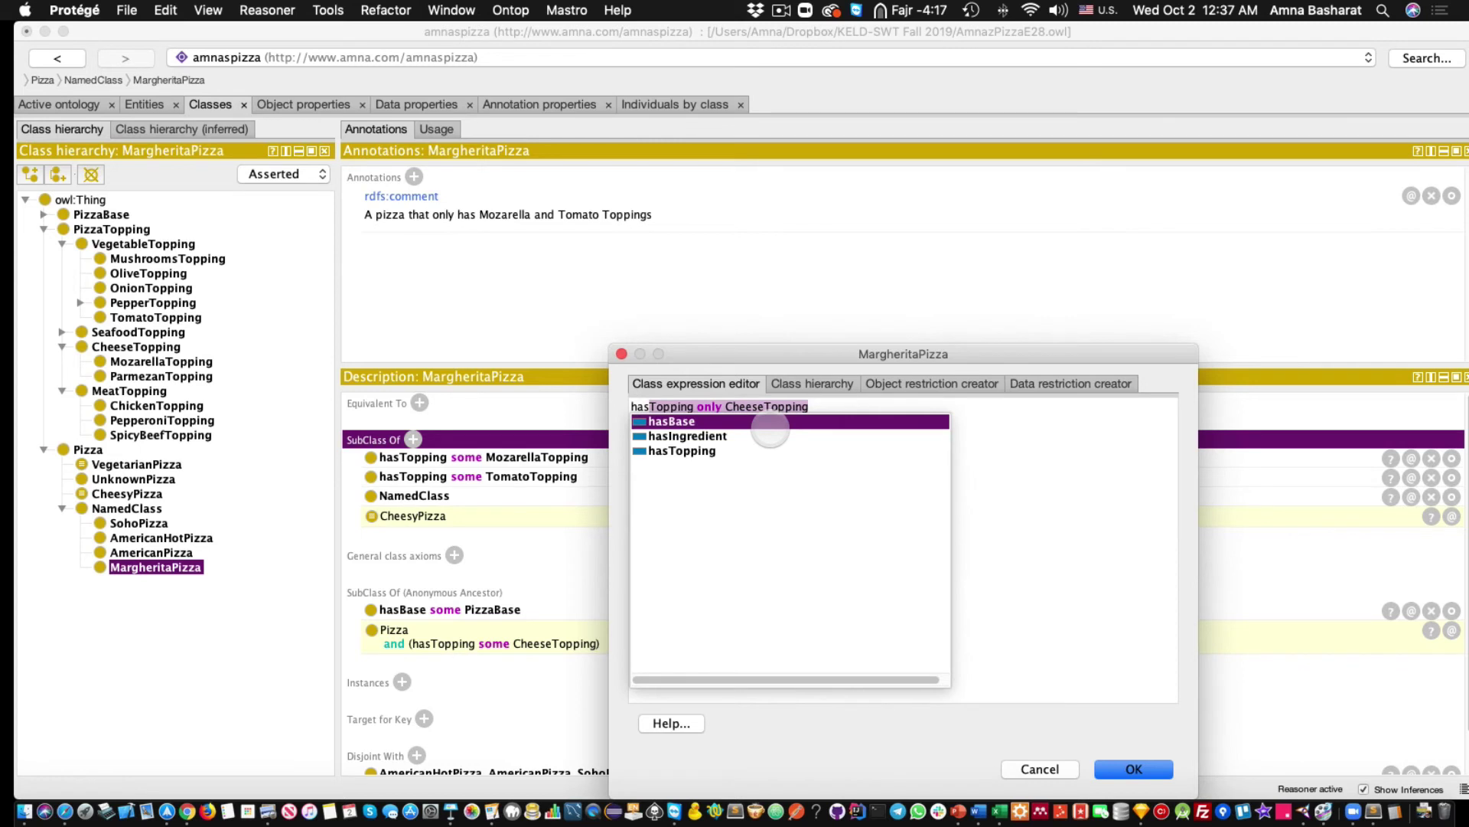
key(Down)
key(Down)
key(Return)
key(super+z)
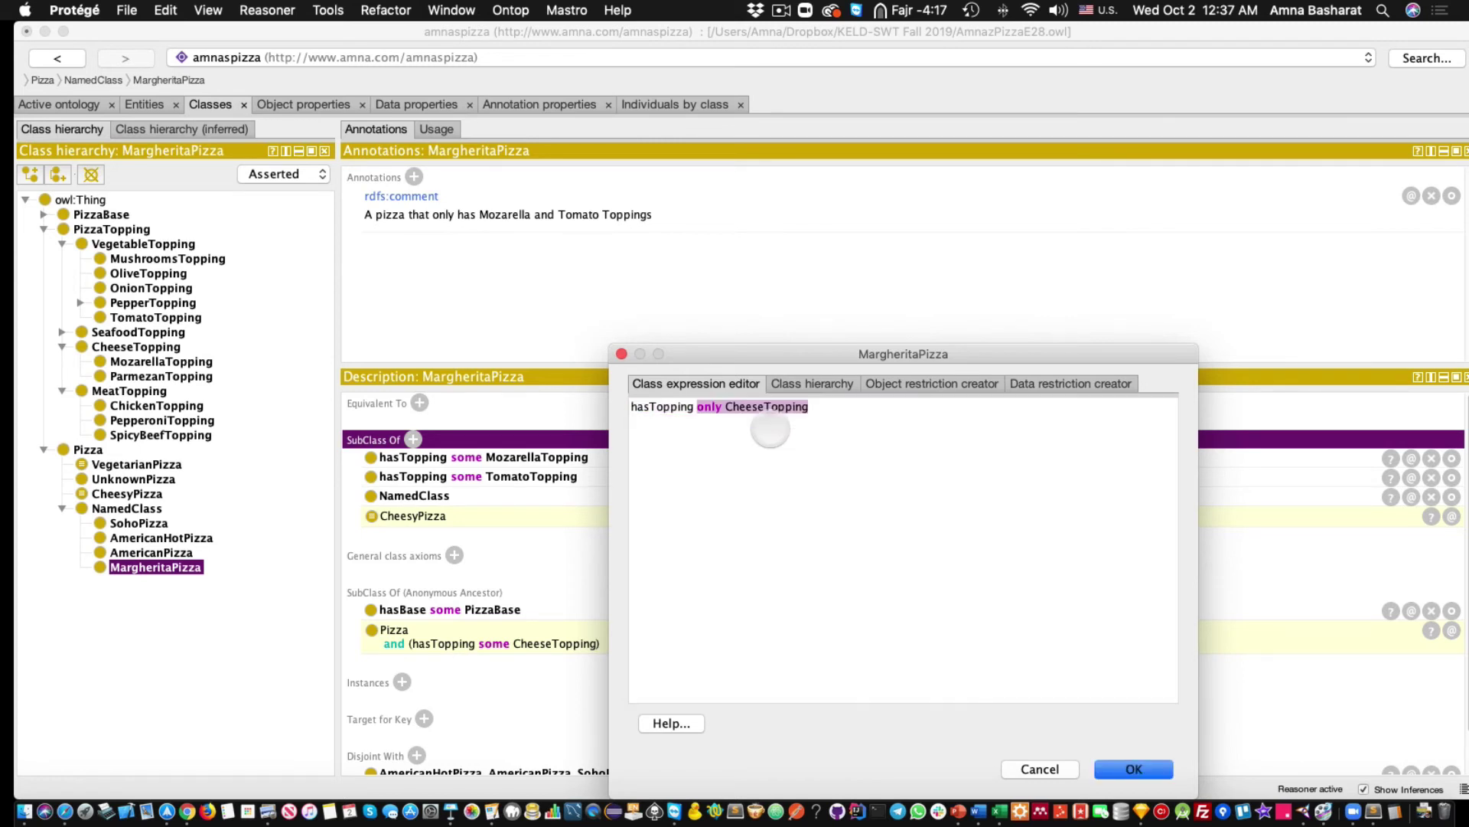
key(BackSpace)
text(U)
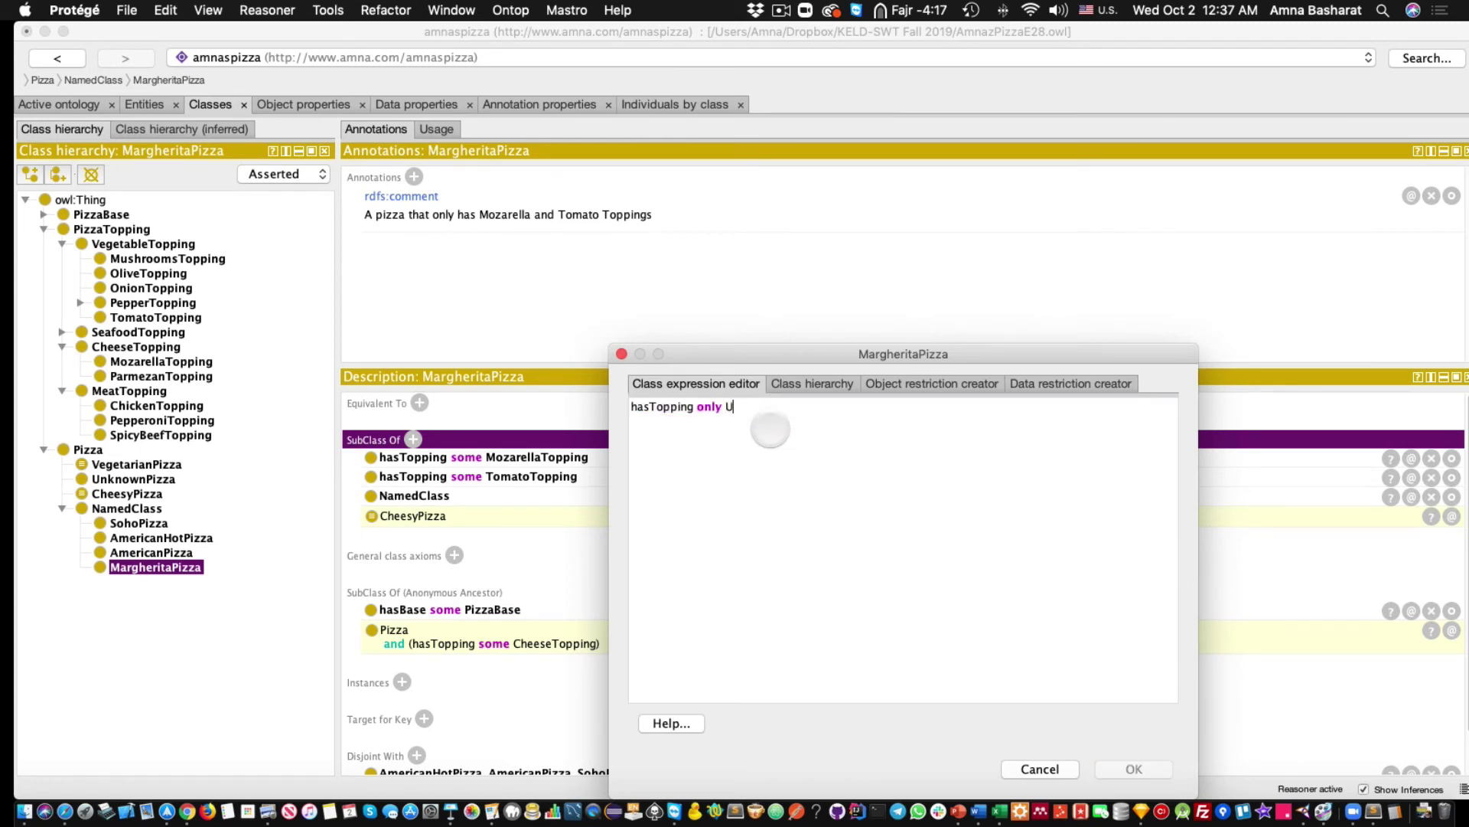
key(BackSpace)
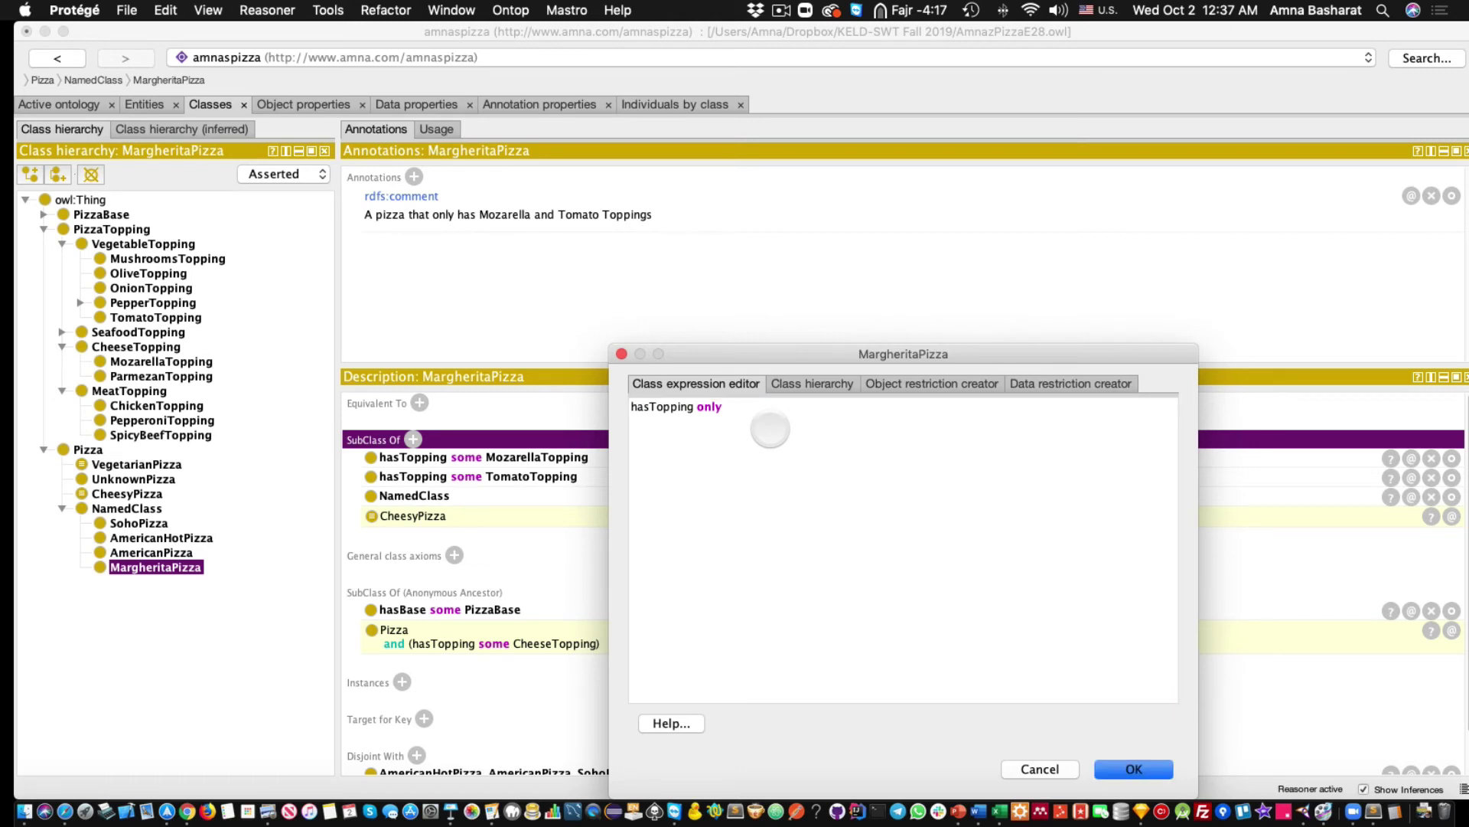
Complete MargheritaPizza's closure restriction with the filler (MozarellaTopping or TomatoTopping) and add it to the class
text((MozarellaTopping)
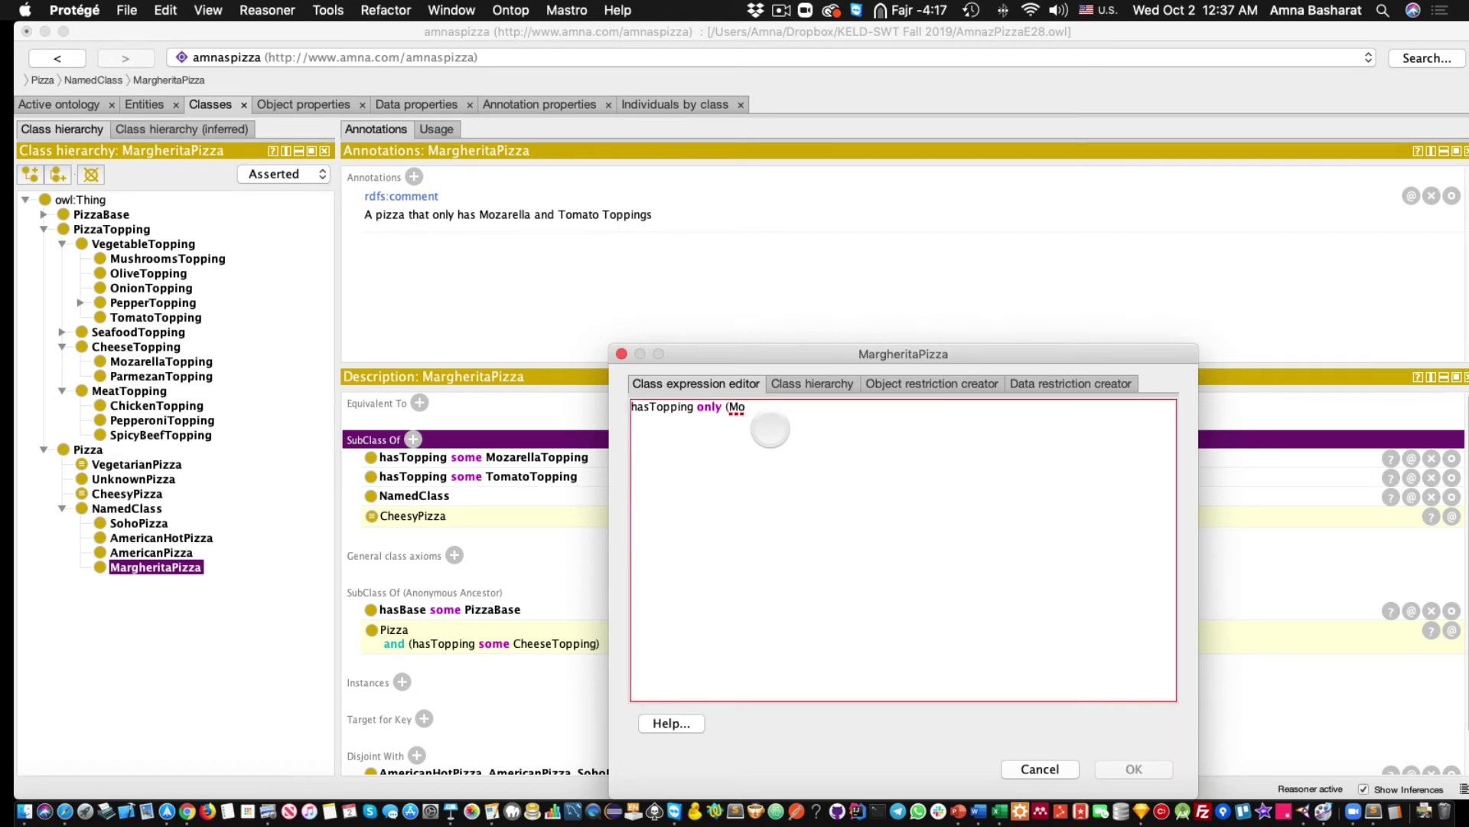
key(Tab)
text(a)
key(BackSpace)
text(or Tom)
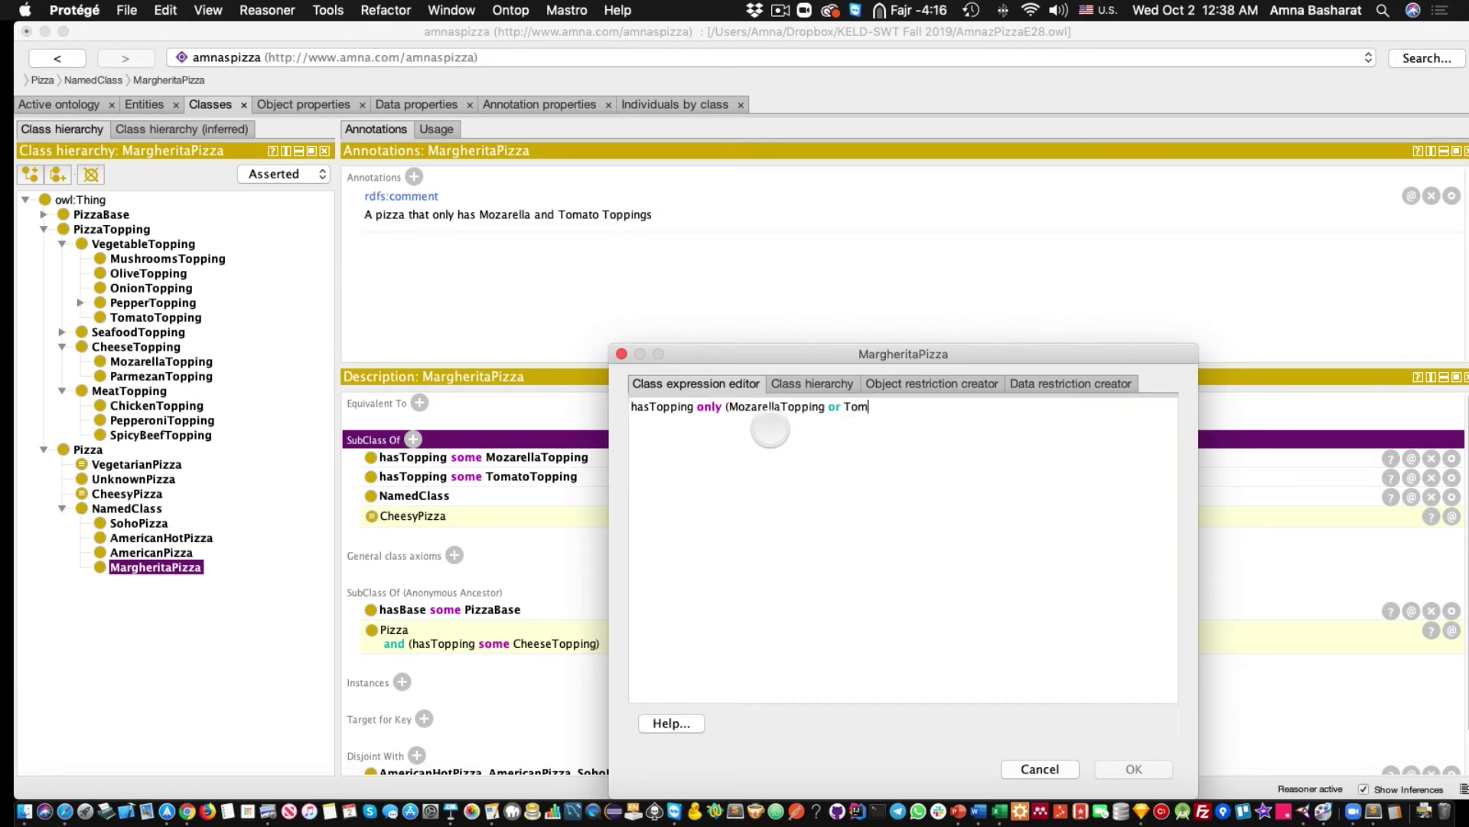
key(Tab)
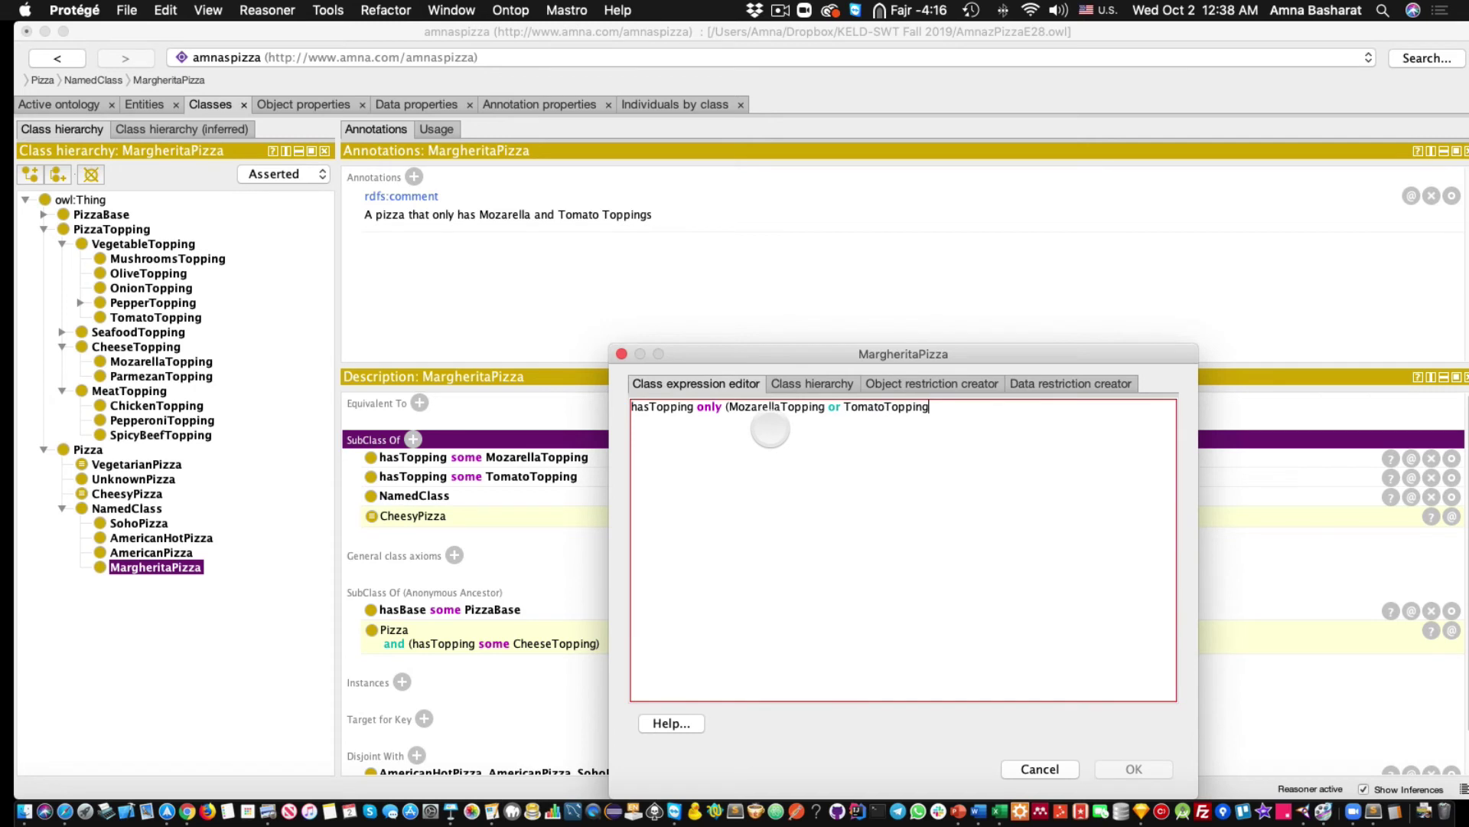
text())
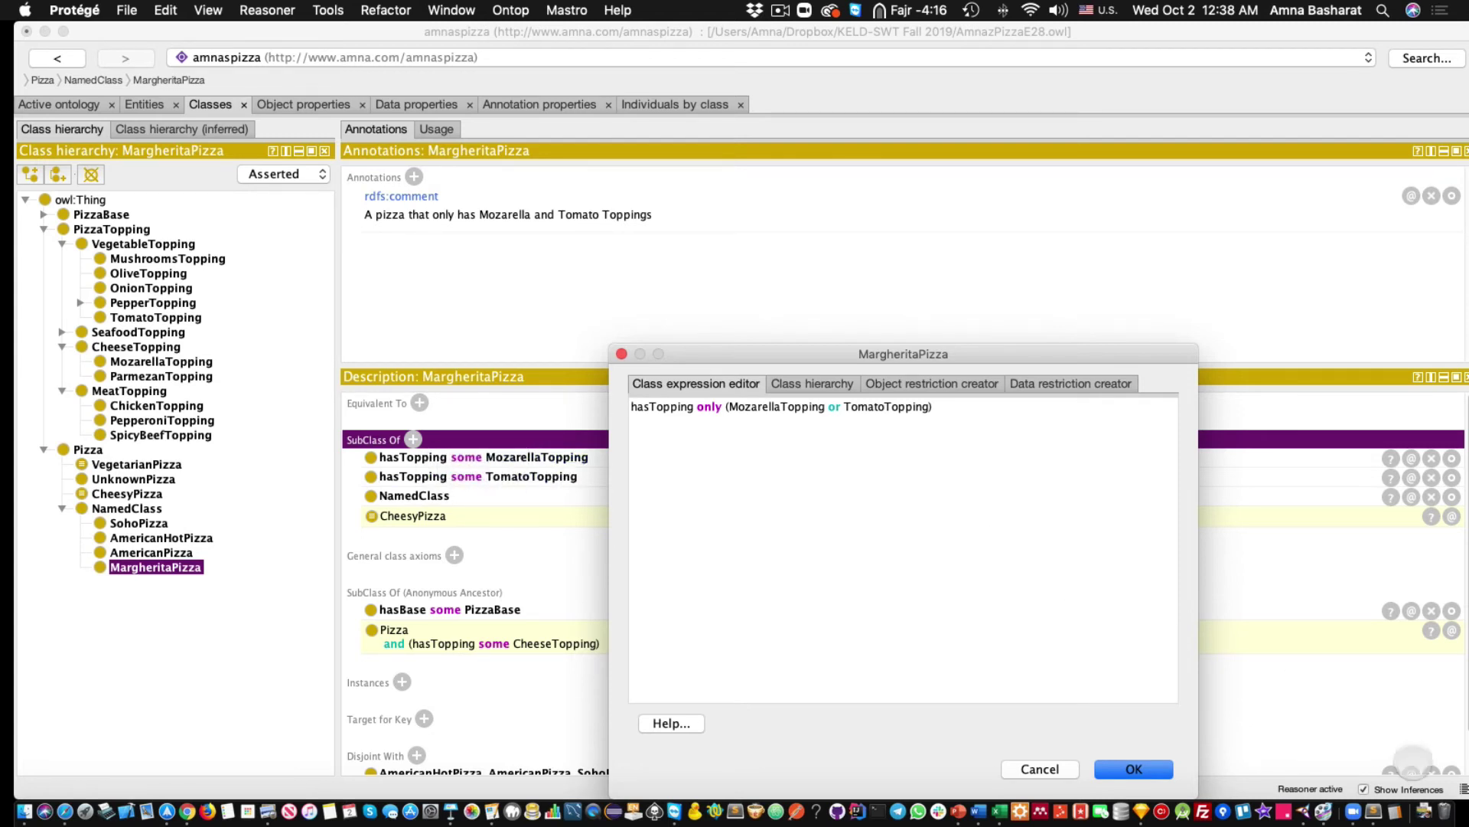
click(1133, 769)
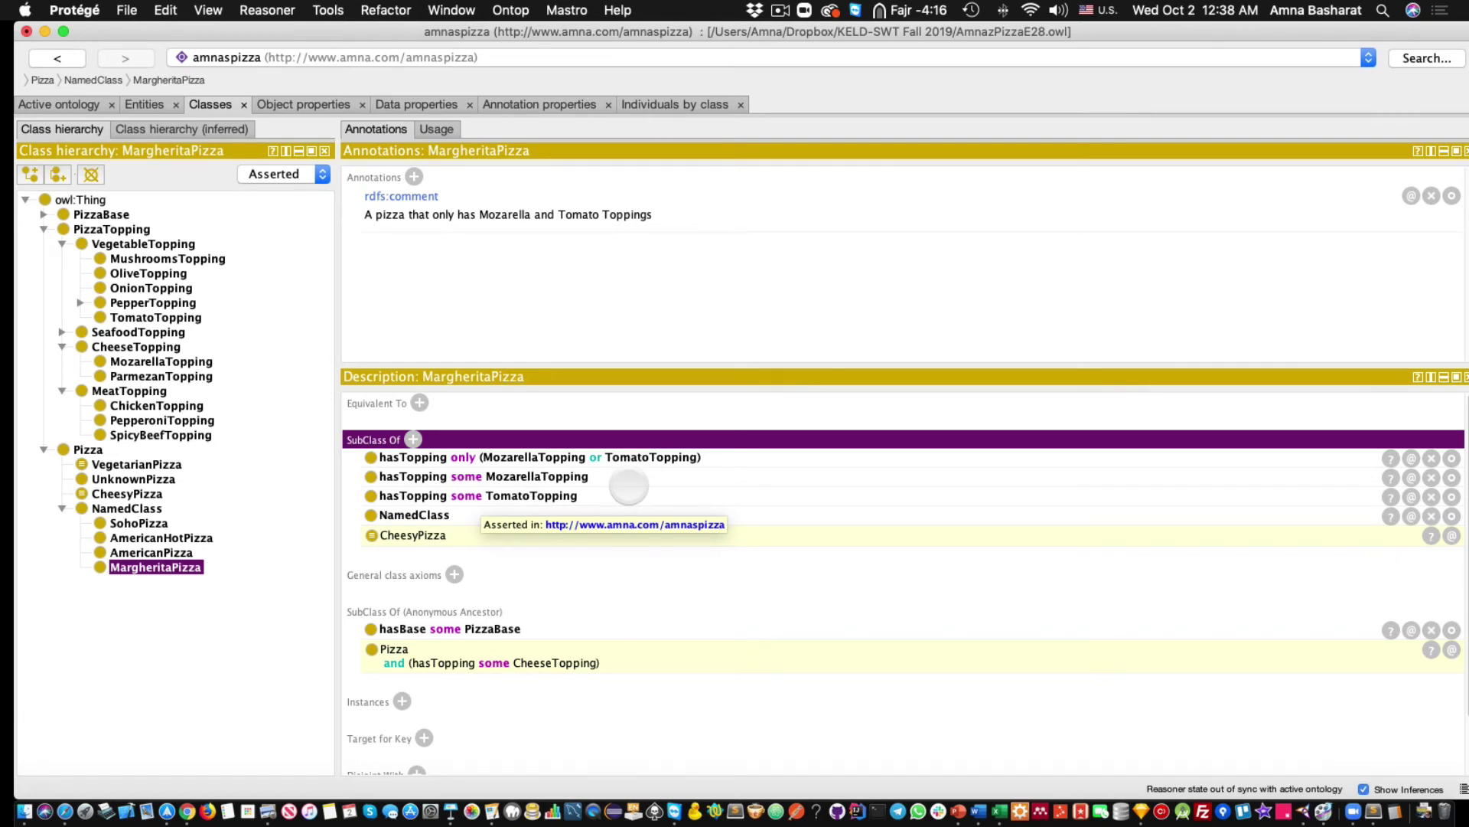
click(604, 570)
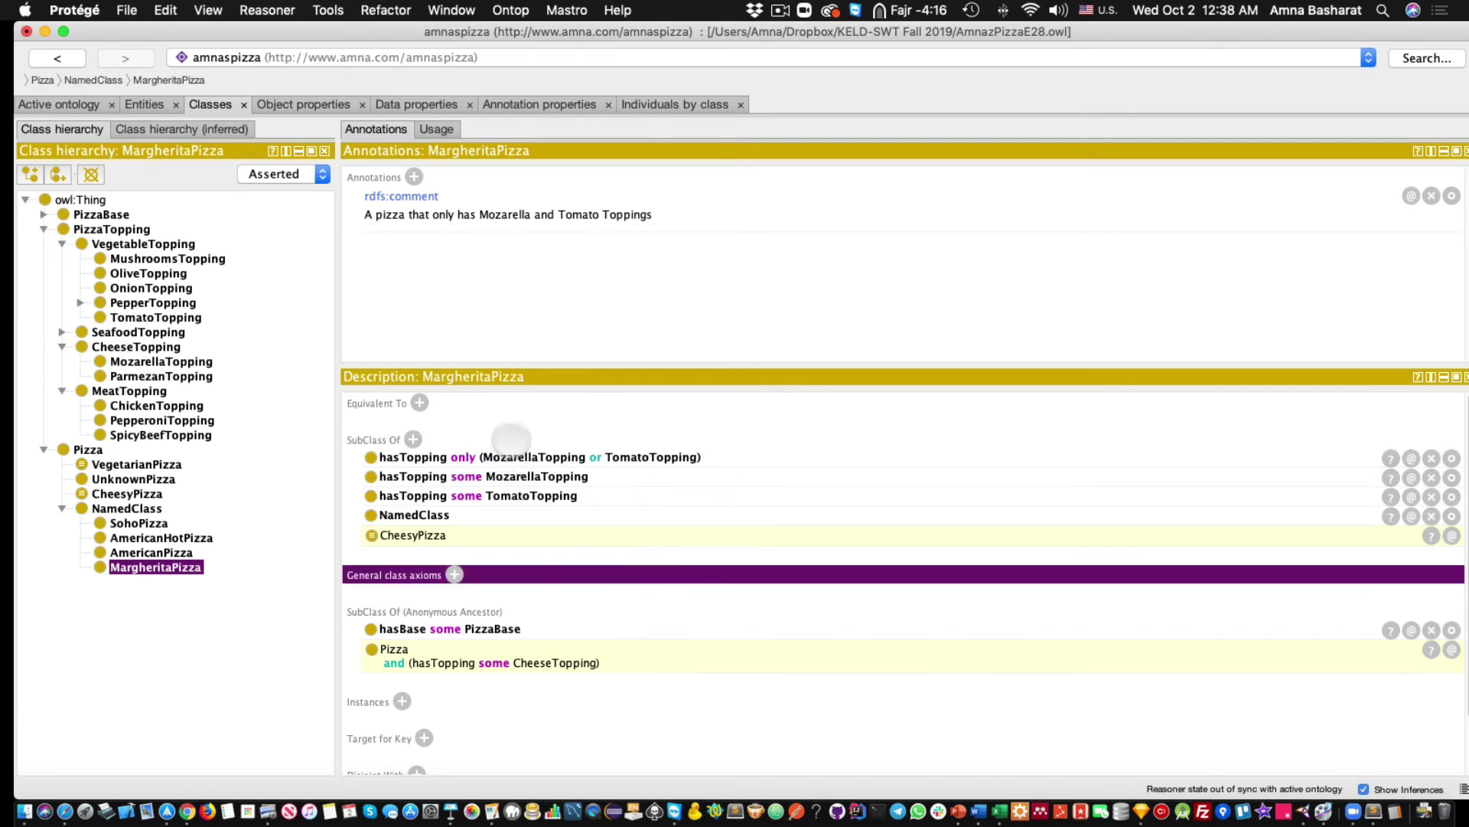
click(511, 439)
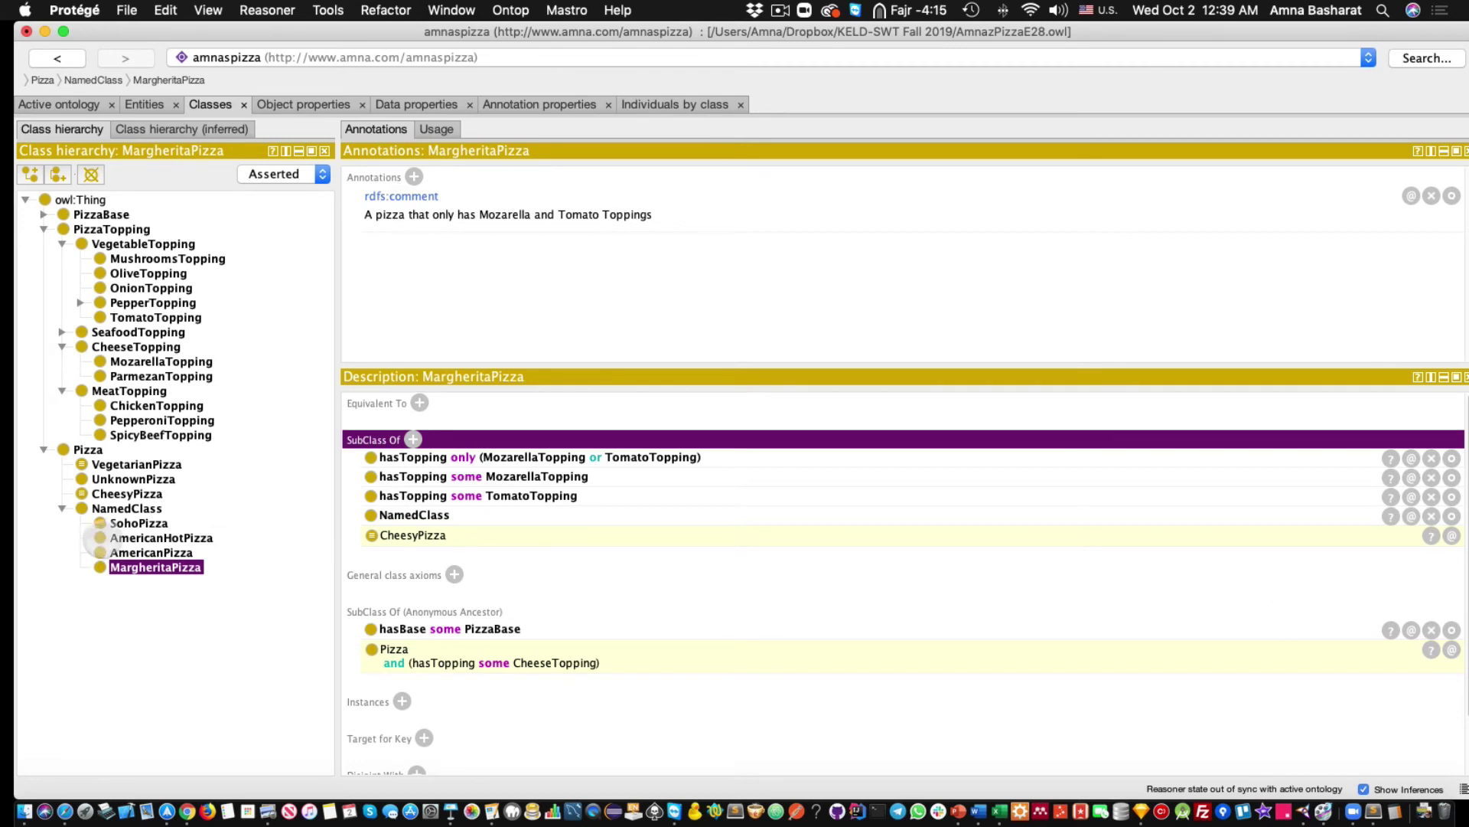
Start a new superclass restriction on SohoPizza from the expression hasTopping only (MozarellaTopping or TomatoTopping)
click(138, 523)
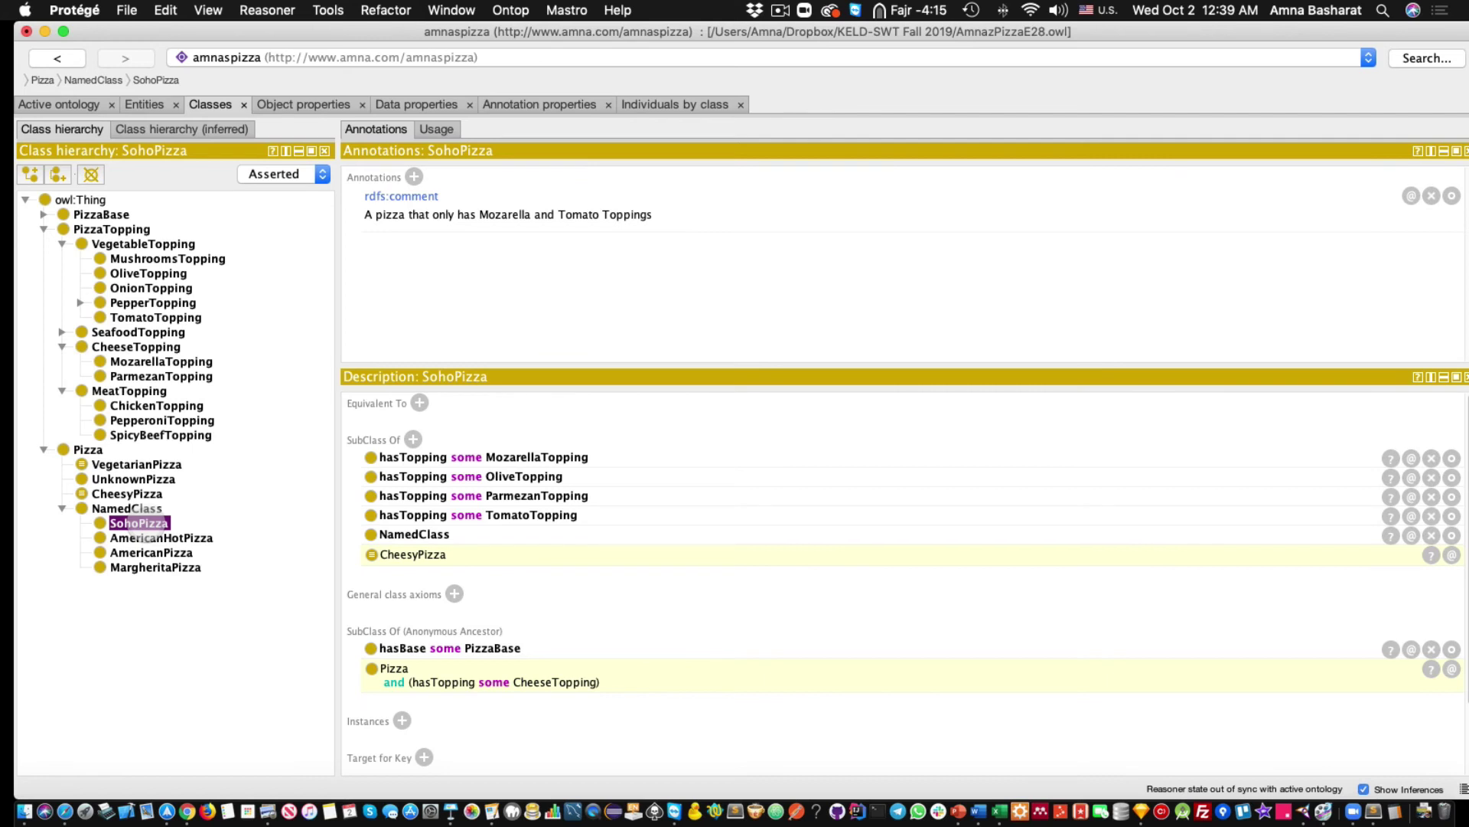
click(413, 439)
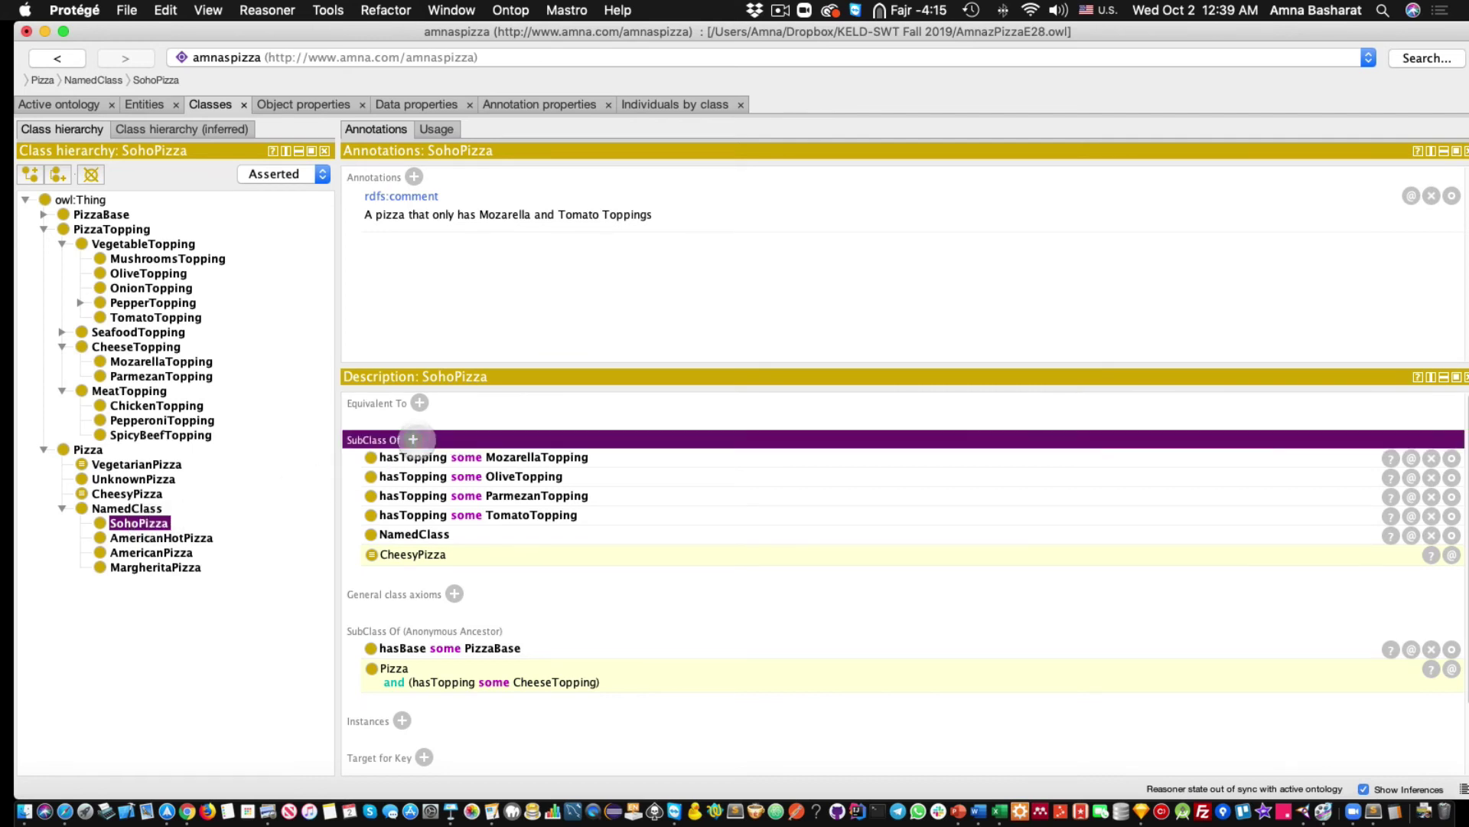
text(hasTopping only (MozarellaTopping or TomatoTopping))
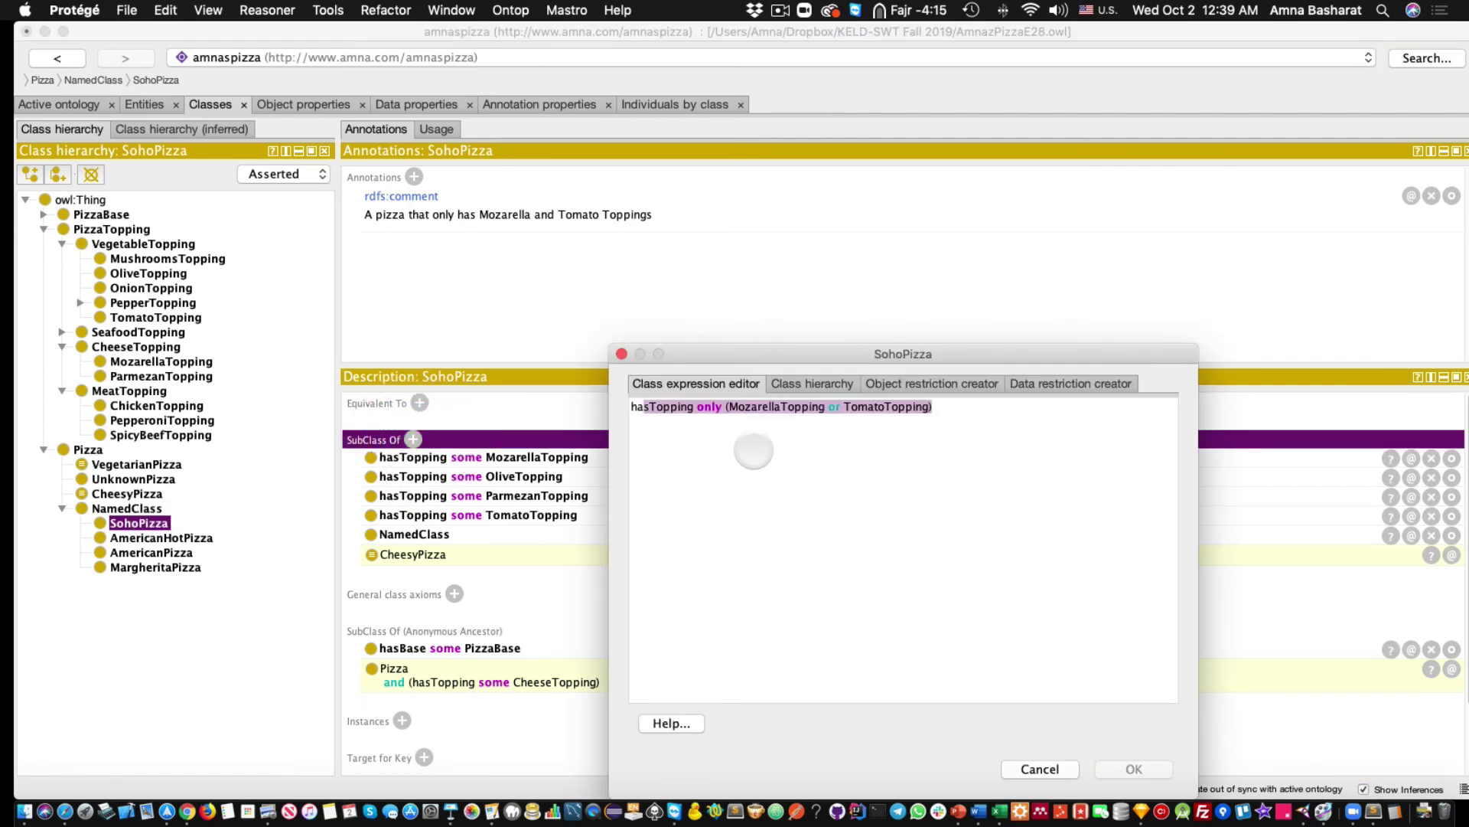
key(ctrl+space)
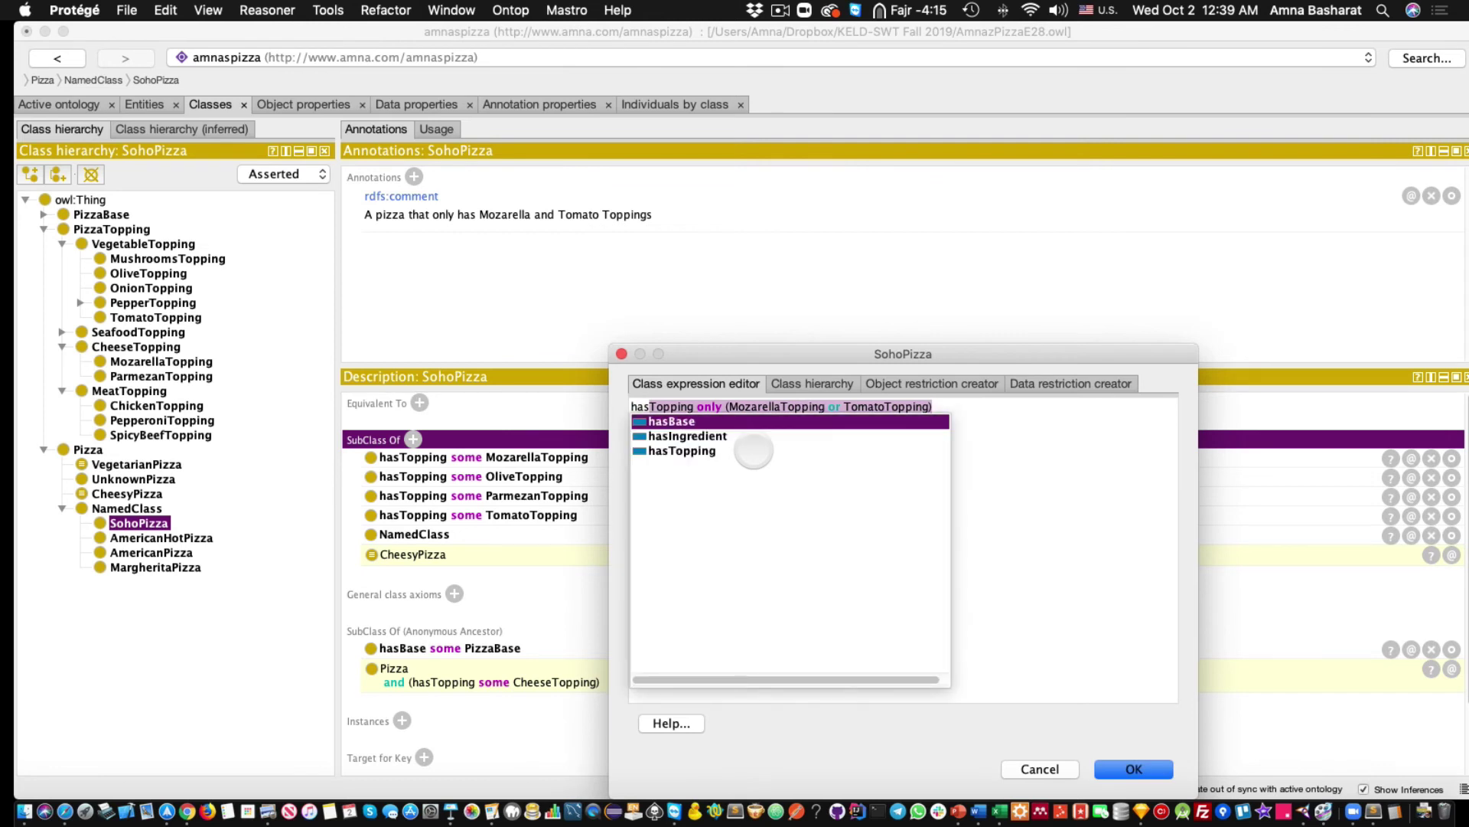
click(995, 417)
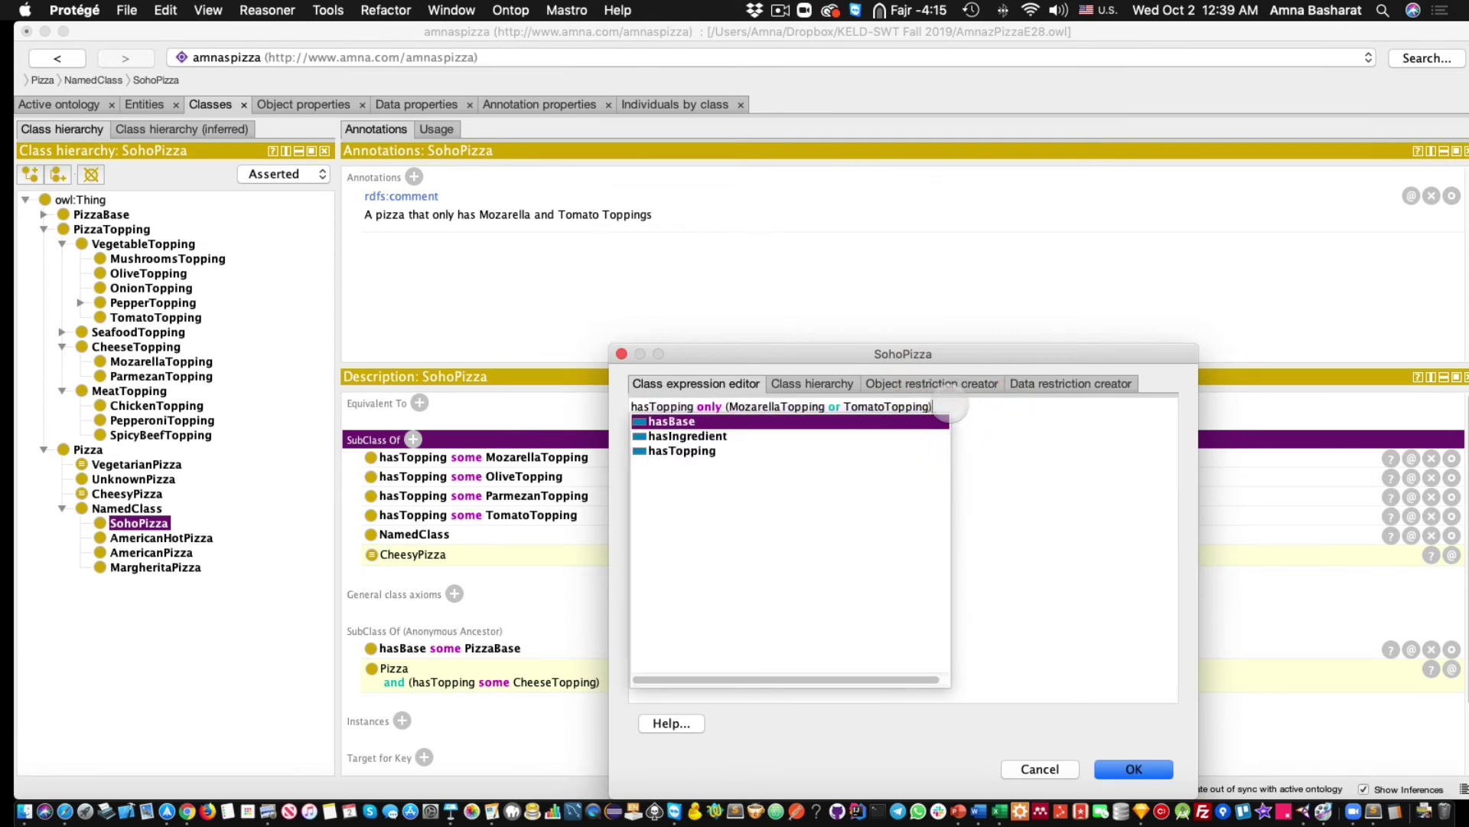
Extend the restriction's filler with or OliveTopping or ParmezanTopping inside the brackets and add the closure axiom to SohoPizza
key(BackSpace)
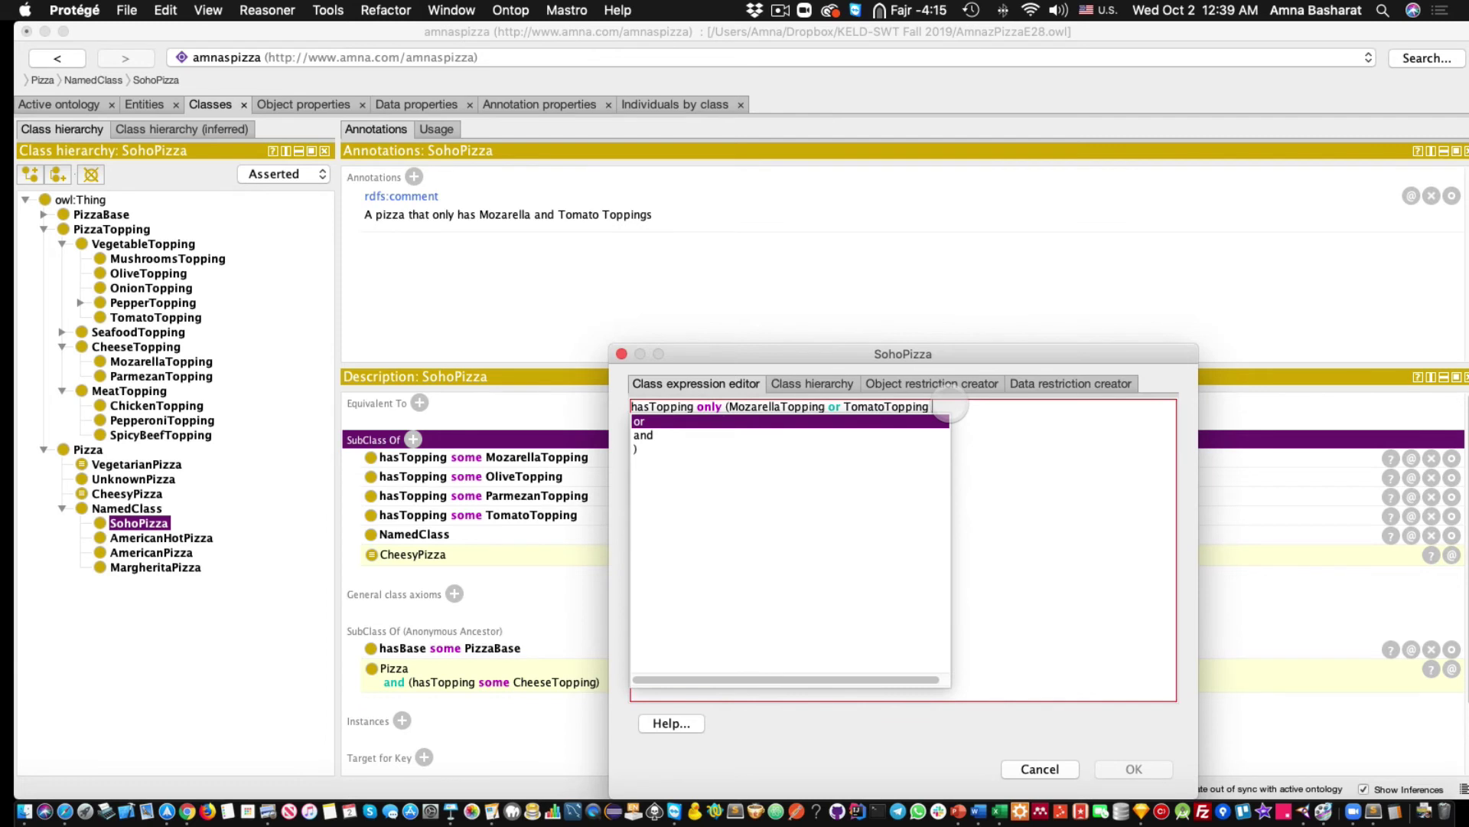
text(or Ol)
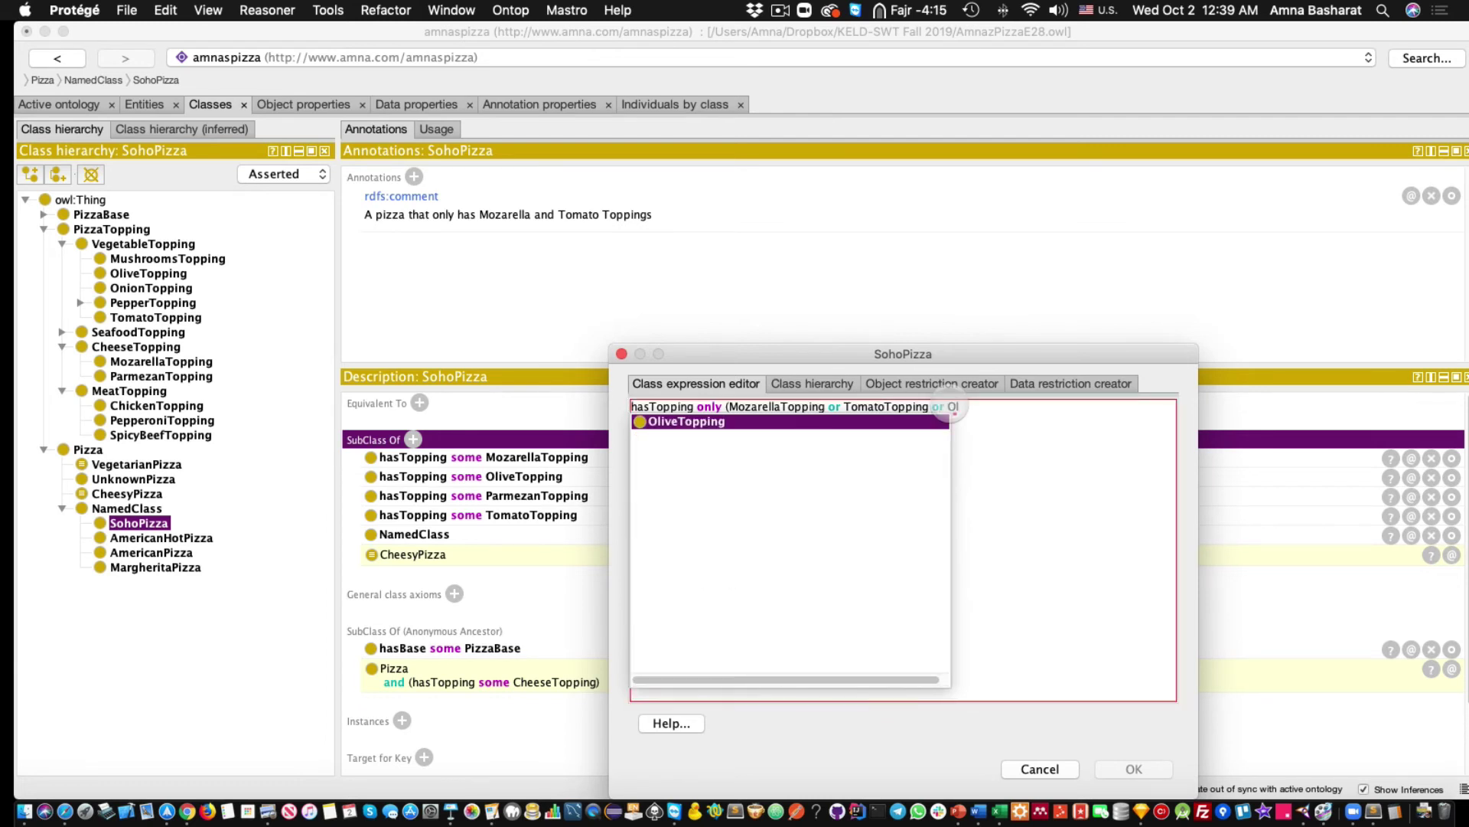
key(Return)
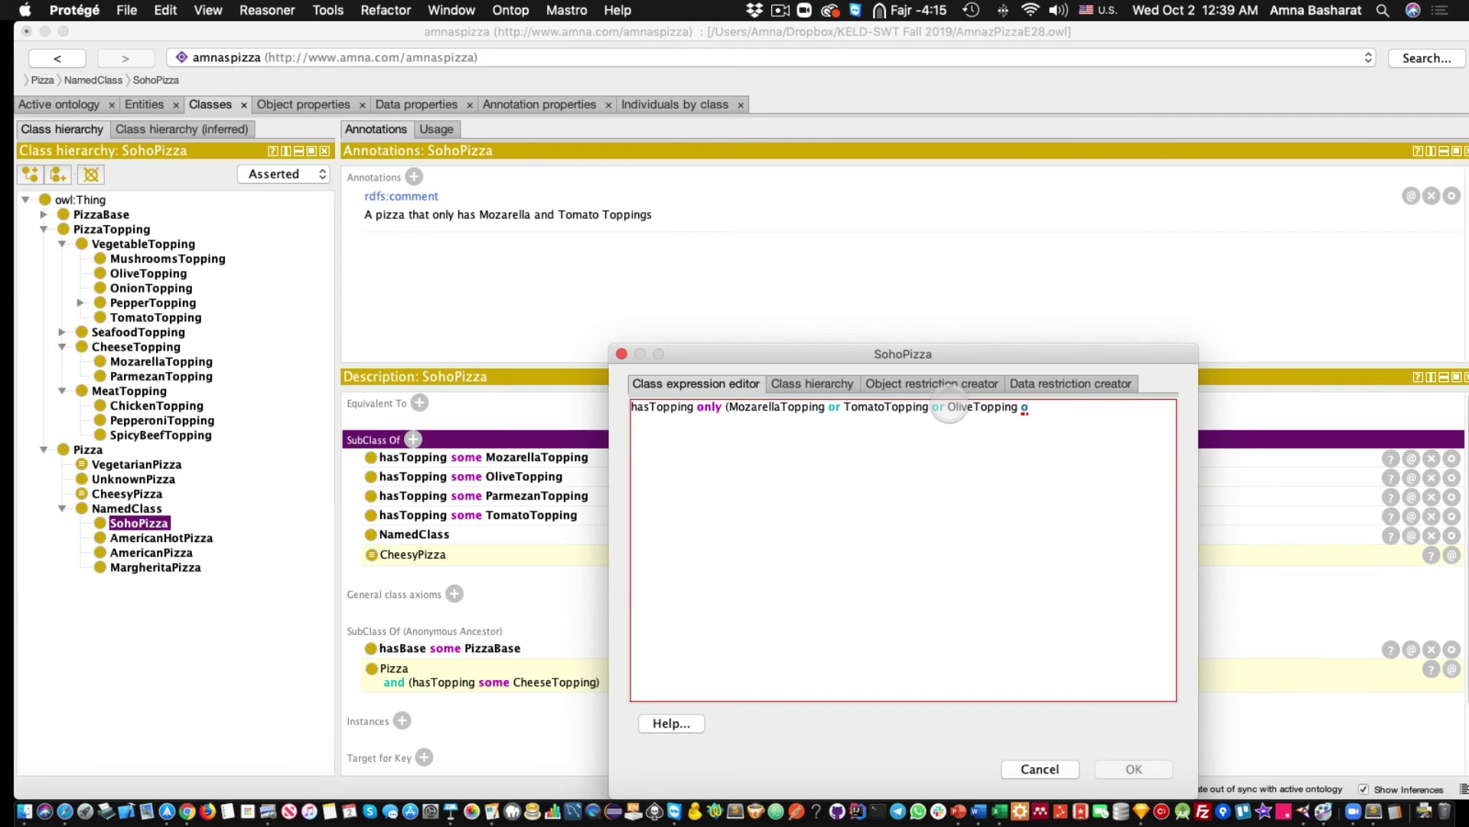
text(or Pa)
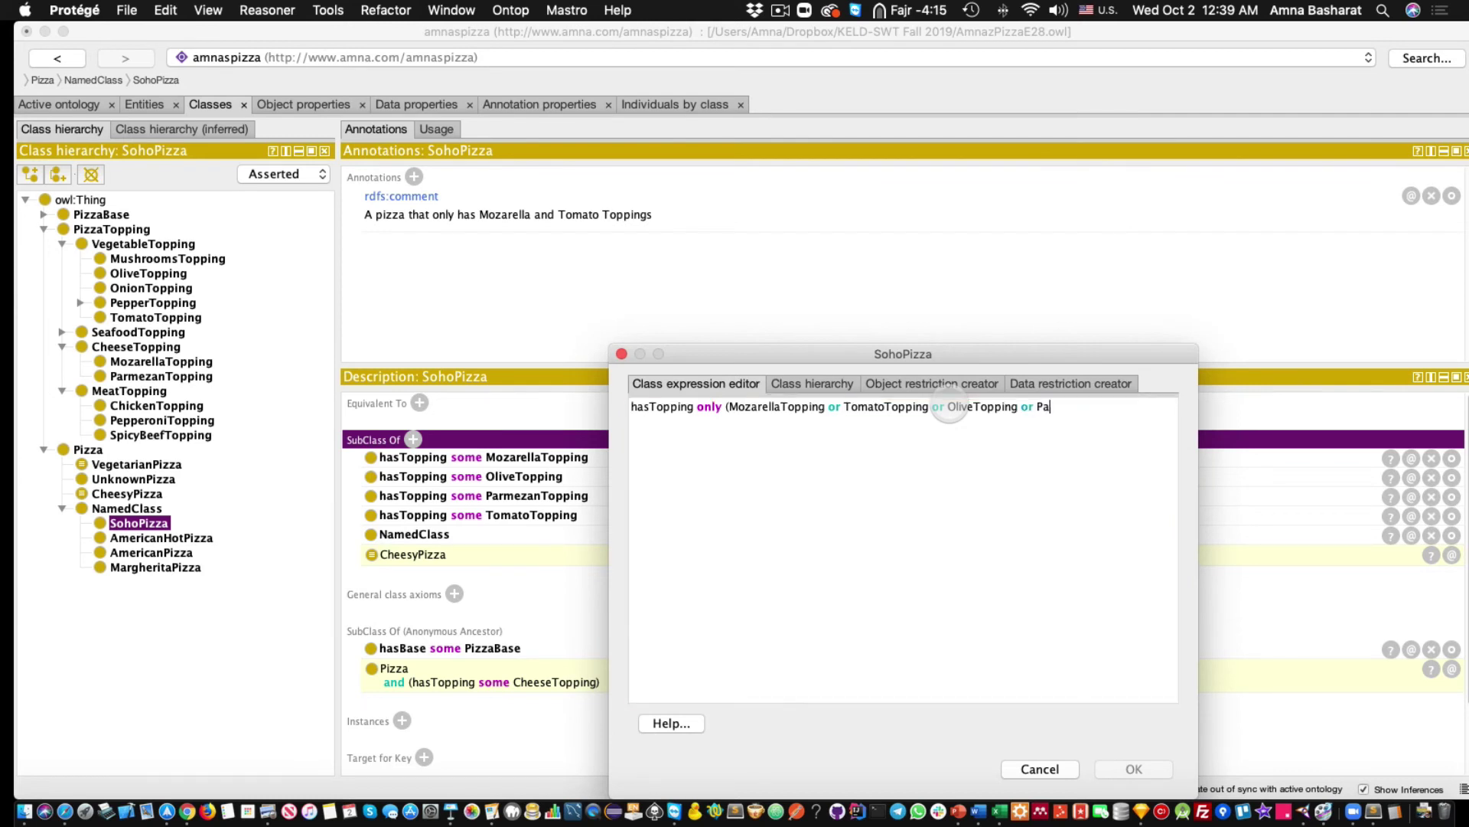
text(rm)
key(Tab)
text())
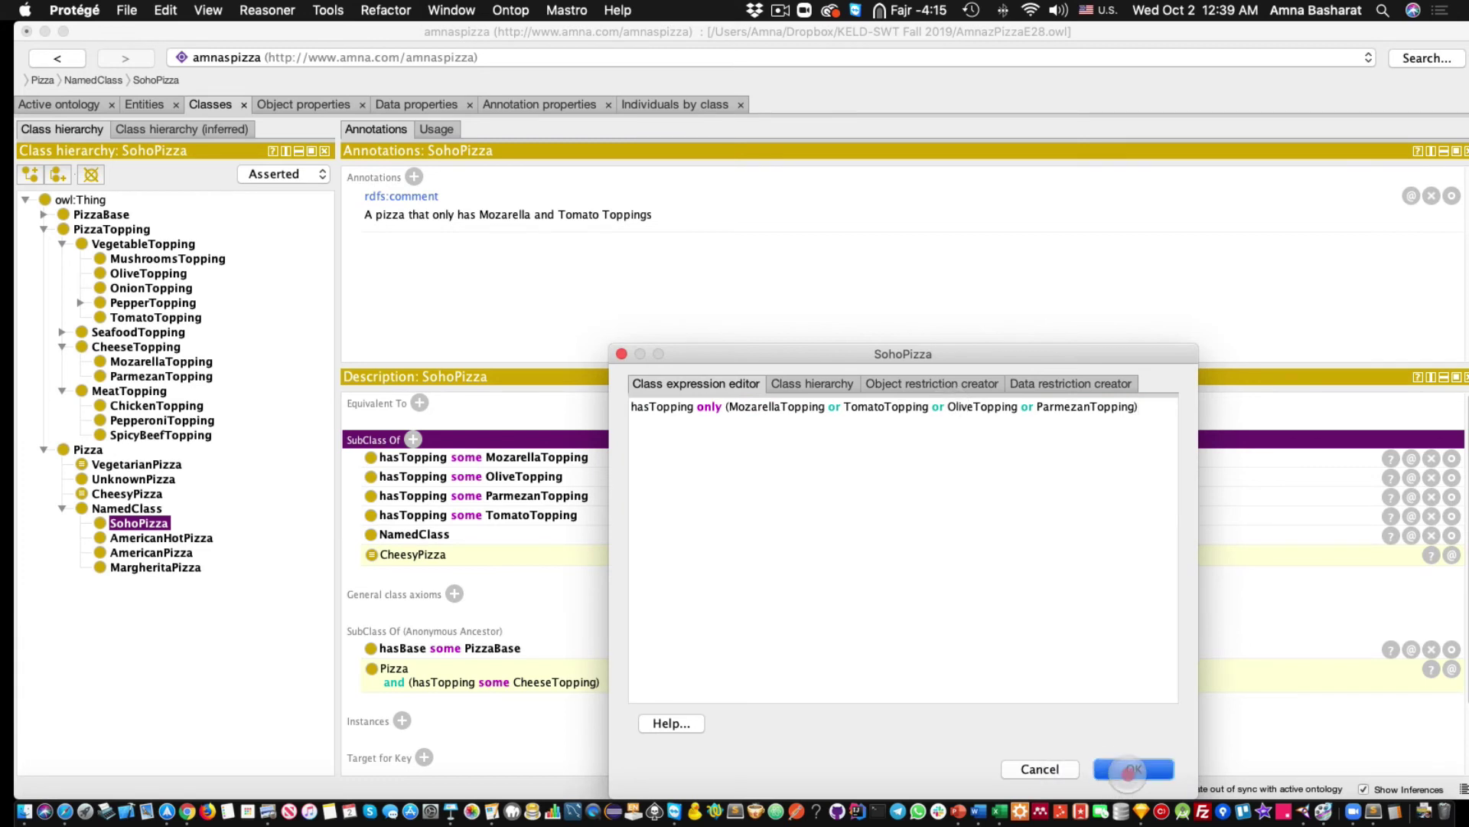
click(1133, 768)
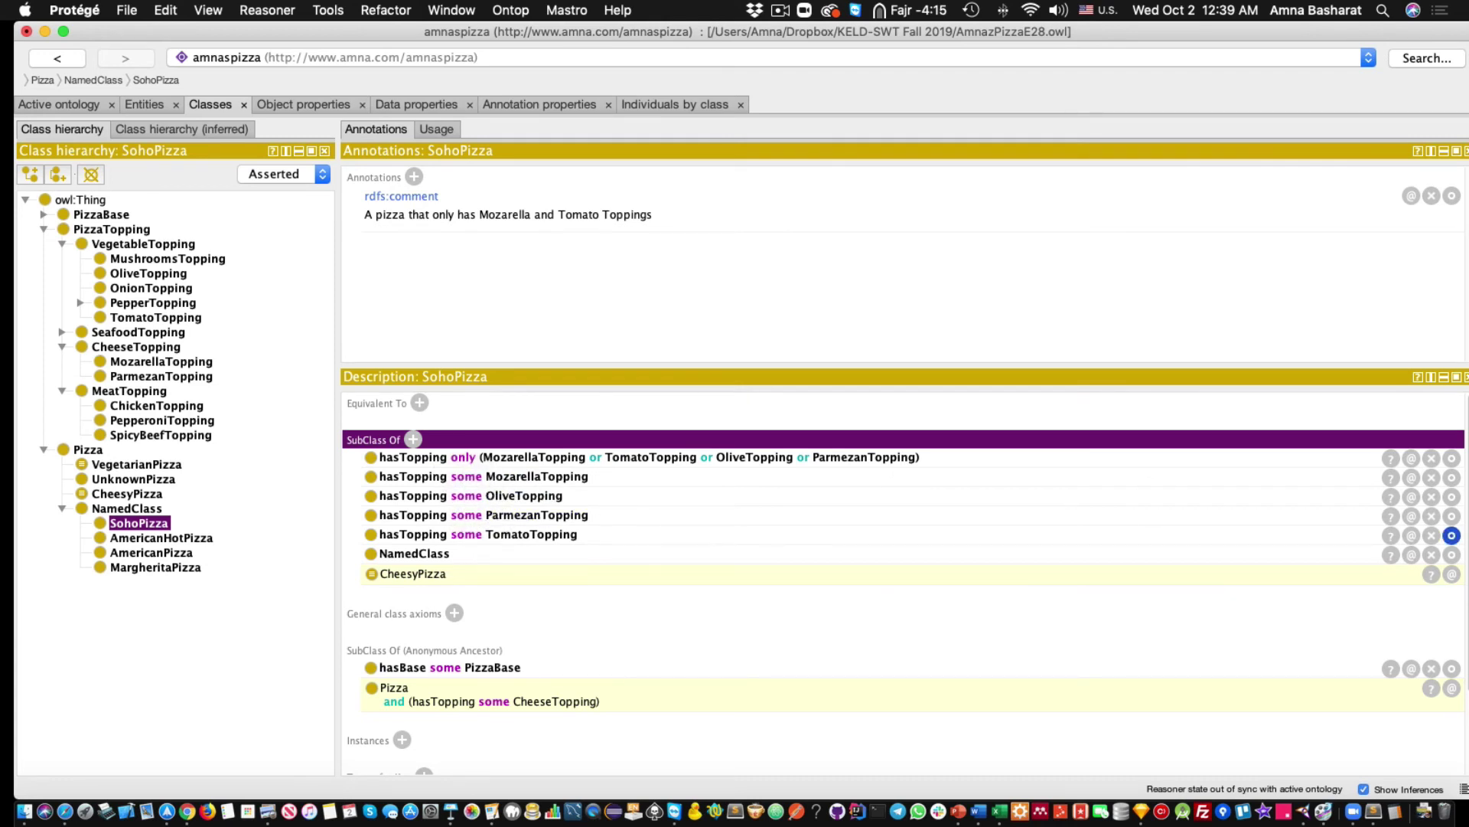
Automatically create a closure axiom on hasTopping for AmericanPizza from its hasTopping some TomatoTopping restriction
click(151, 551)
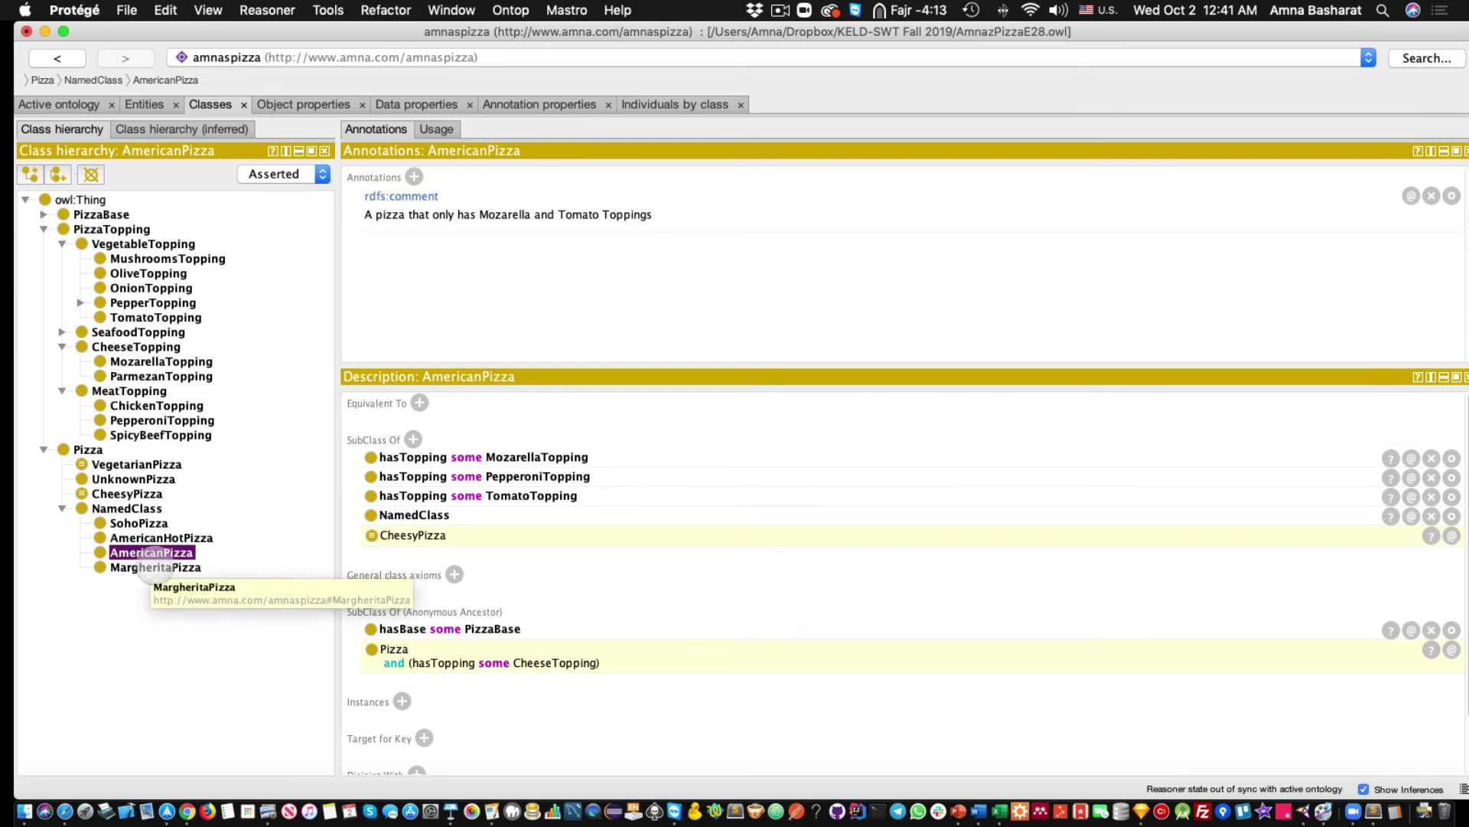
click(614, 498)
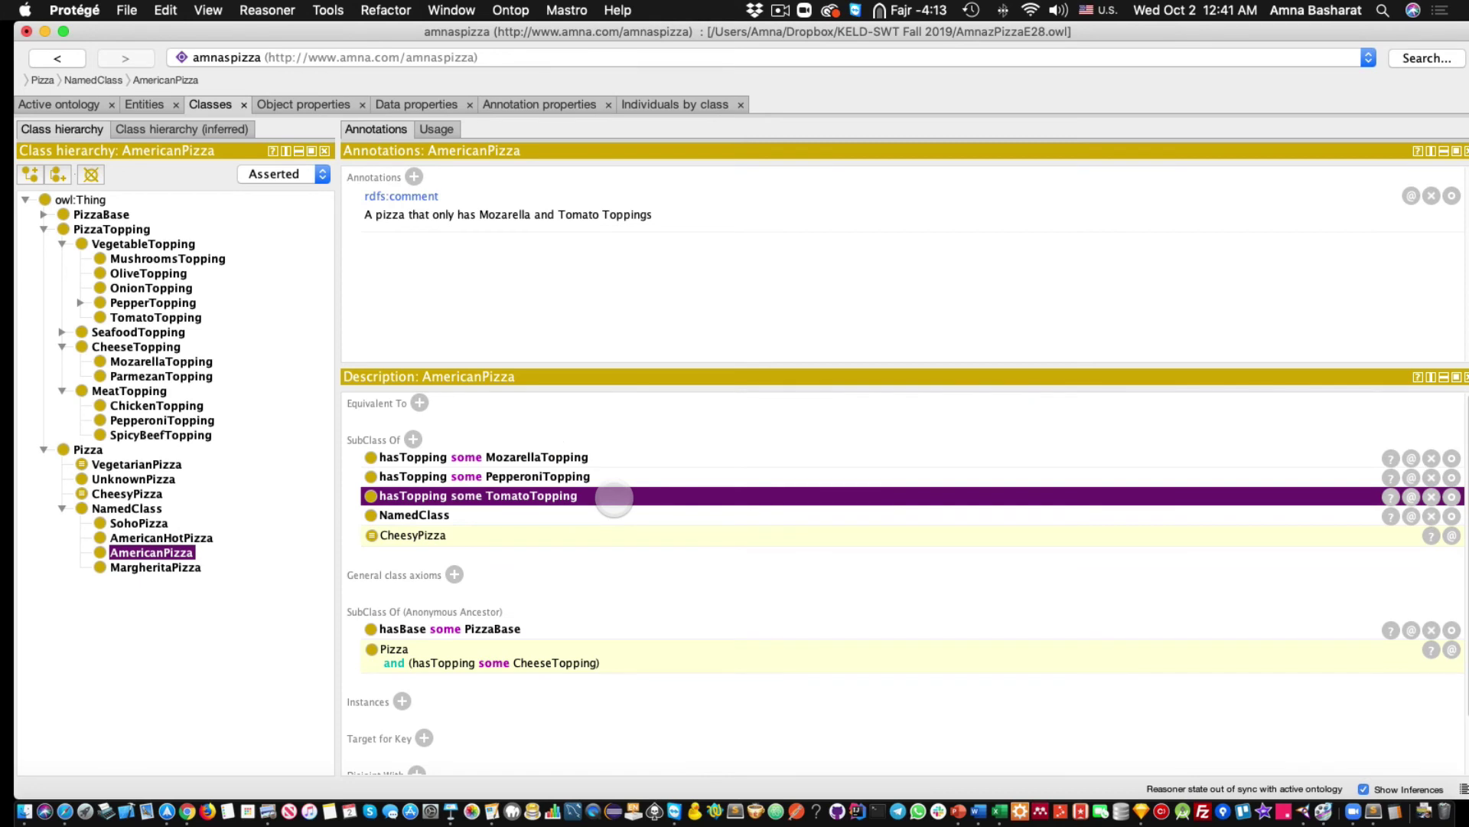
right_click(614, 495)
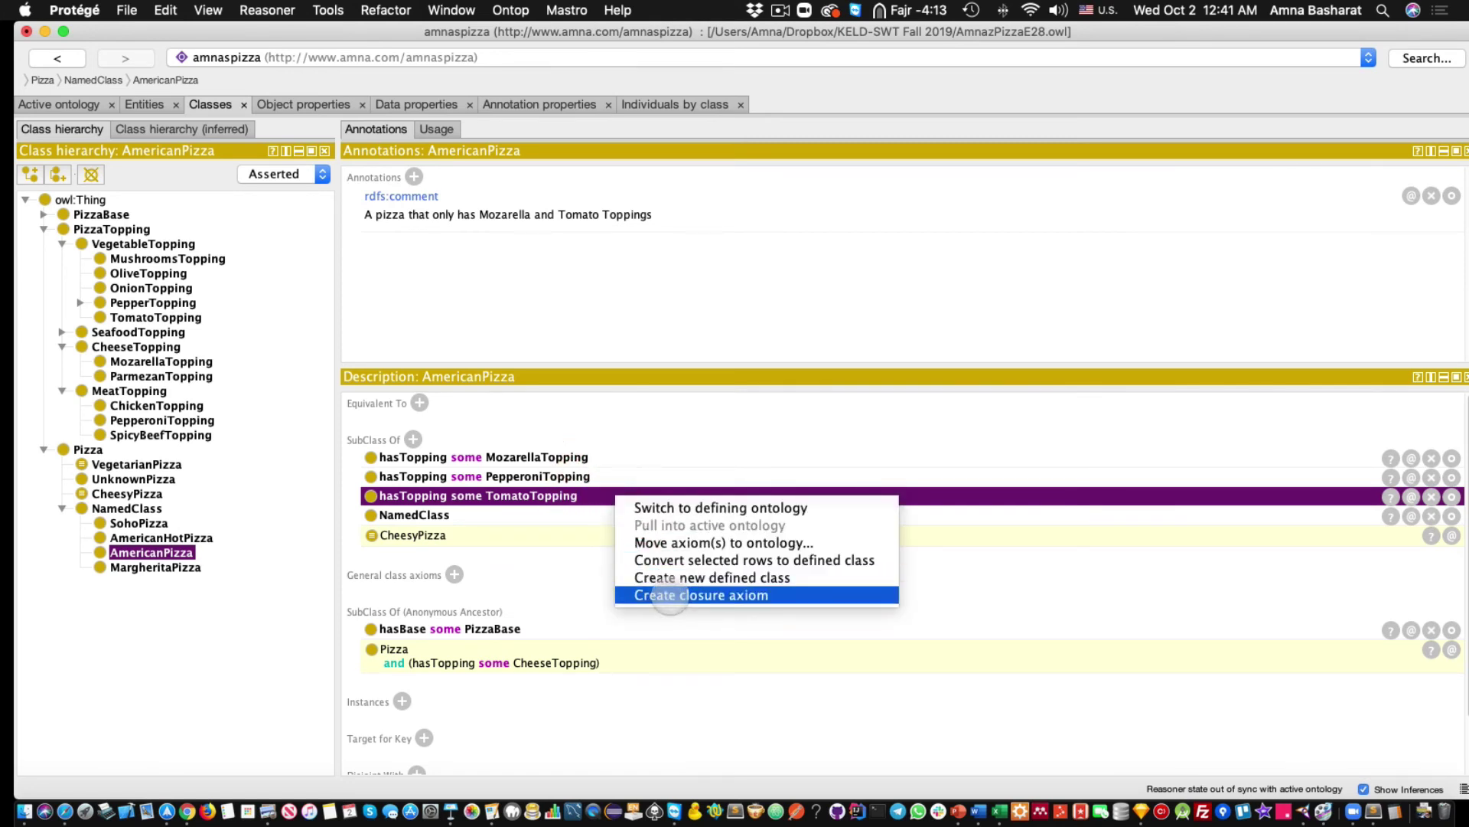
click(670, 596)
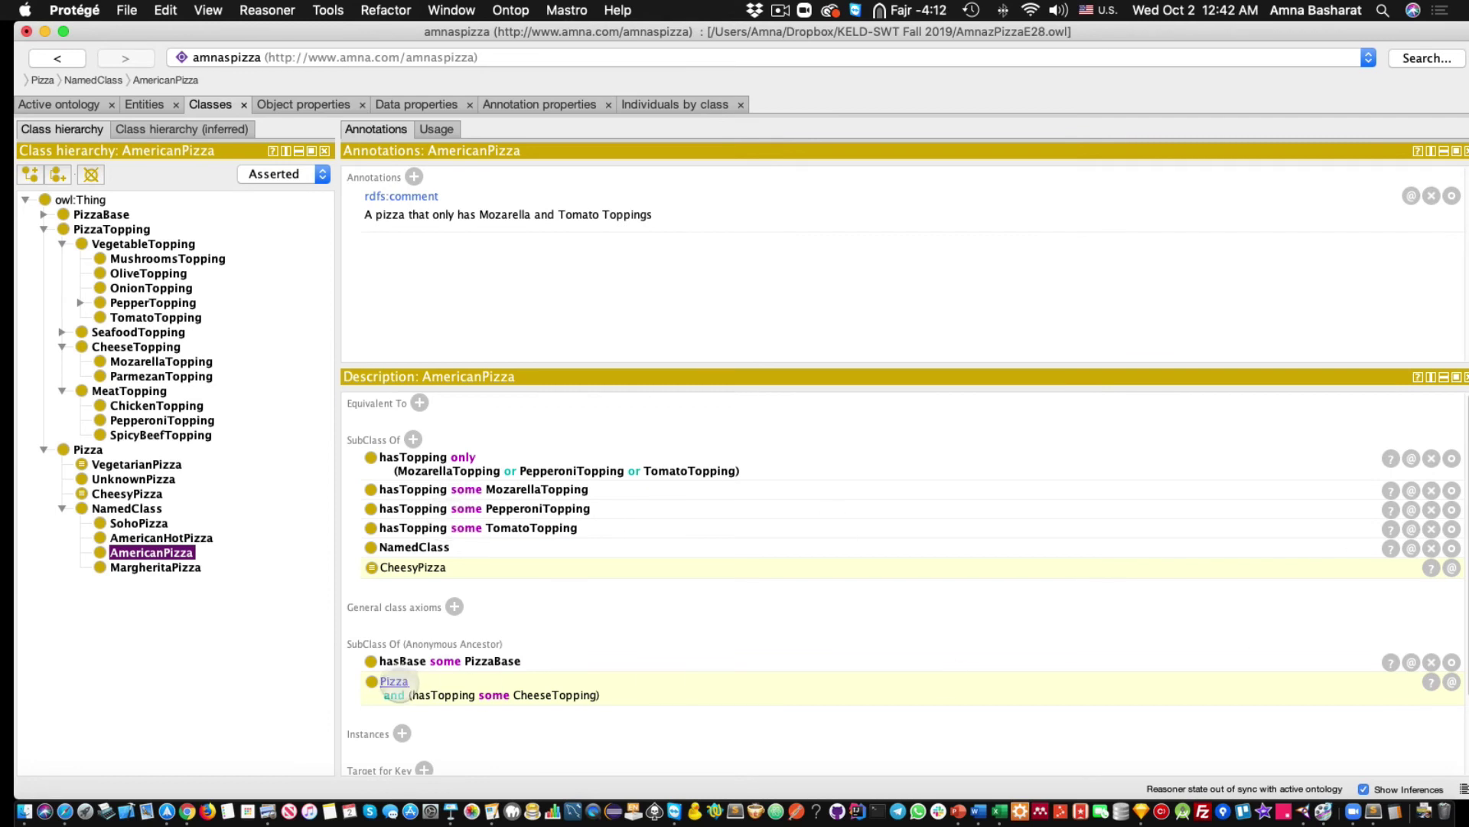
Automatically create a closure axiom on hasTopping for AmericanHotPizza from its hasTopping some TomatoTopping restriction
click(169, 538)
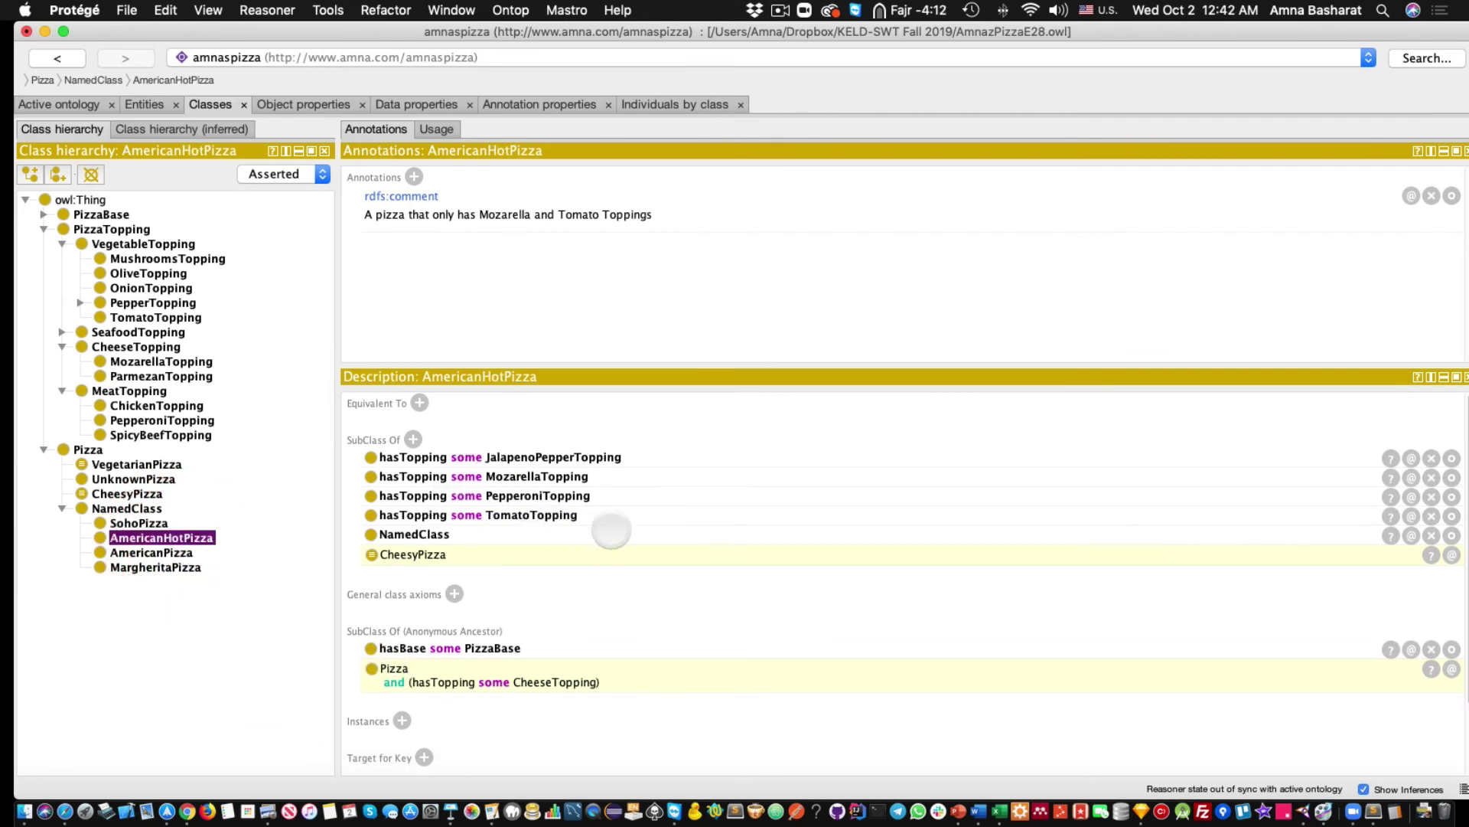
click(620, 515)
right_click(620, 515)
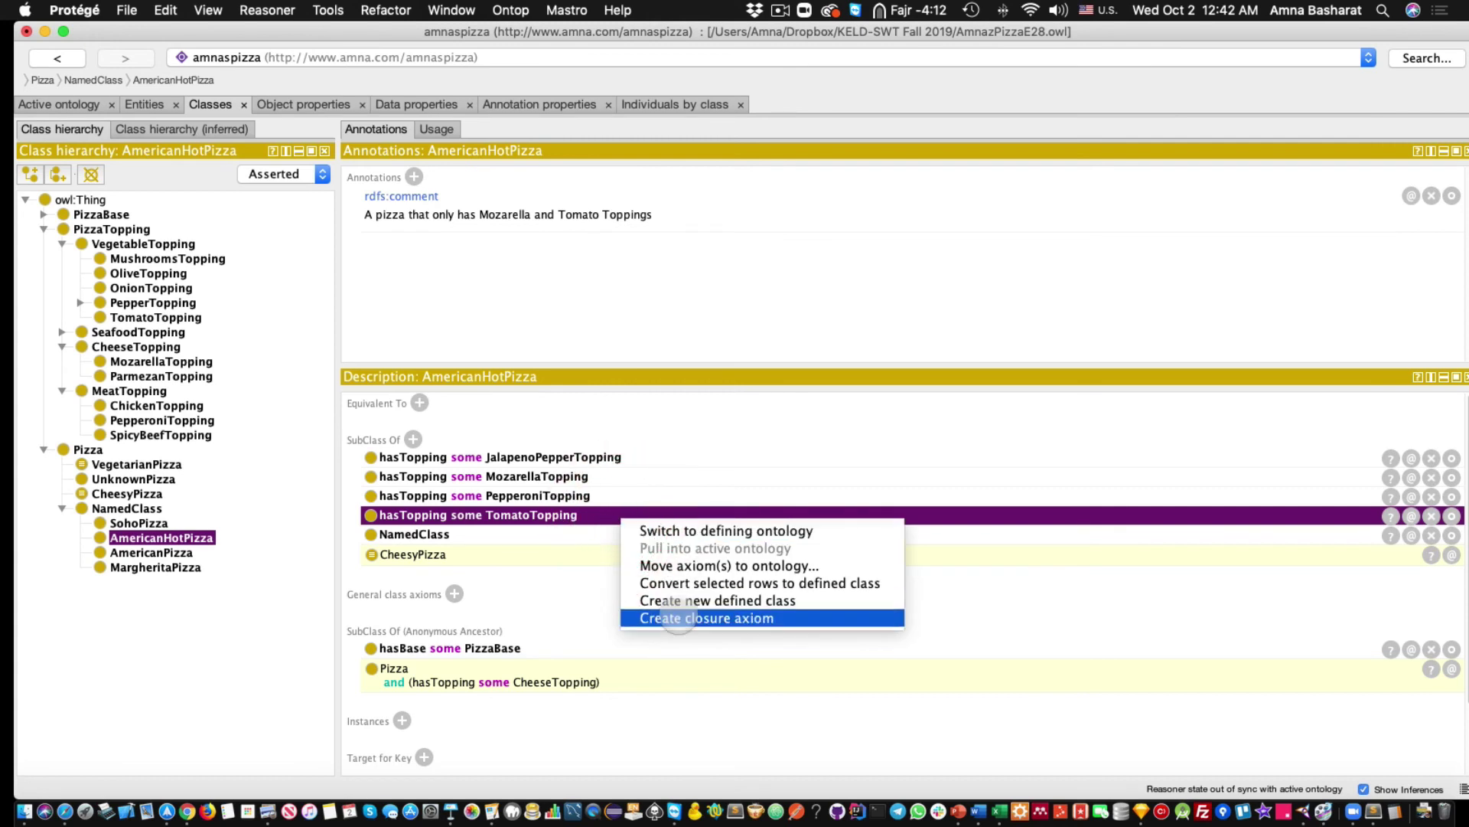
click(678, 618)
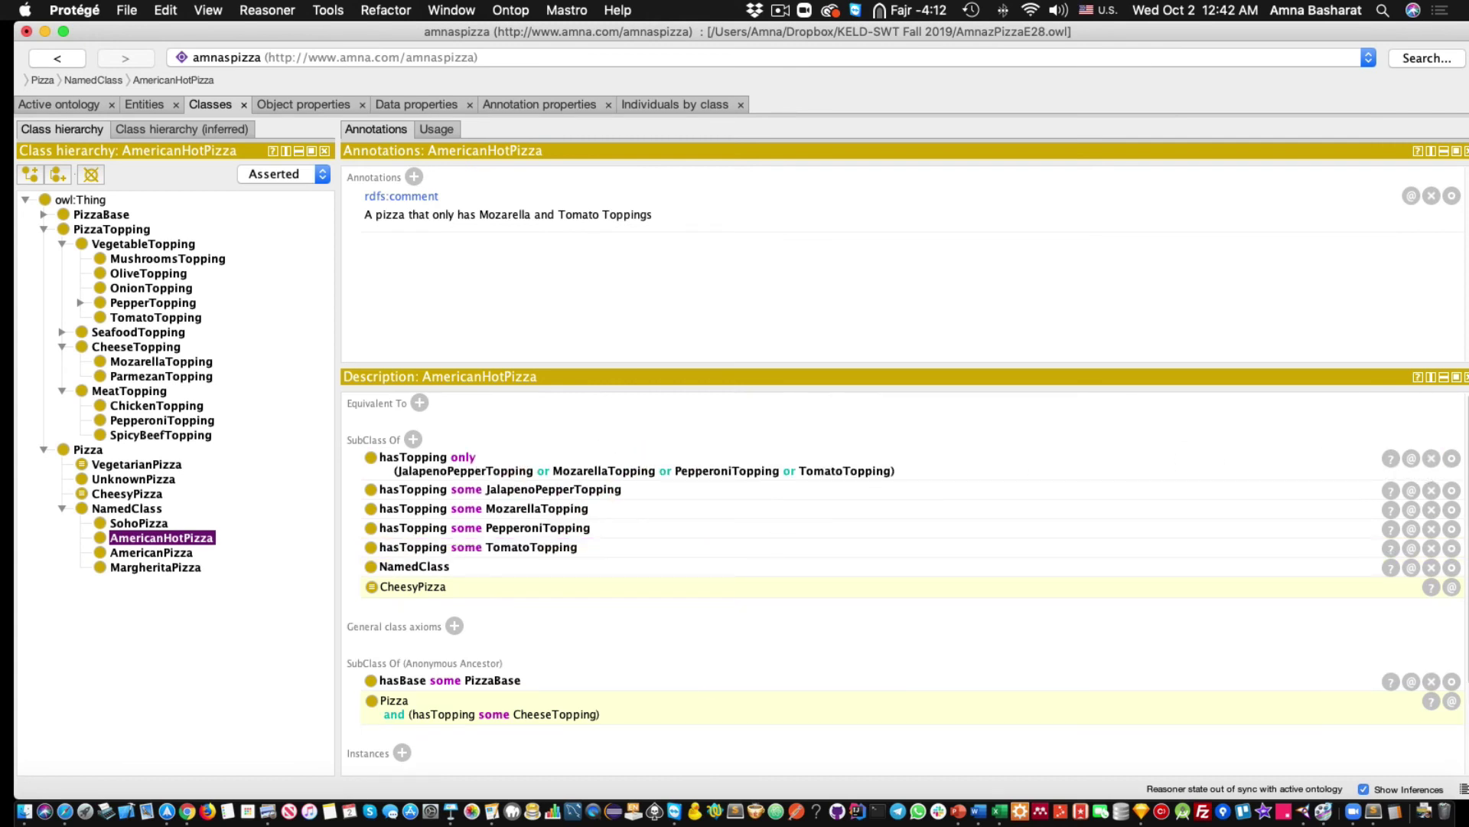
Review the closure axioms on the four NamedClass pizzas, and stop and restart the FaCT++ reasoner
click(140, 523)
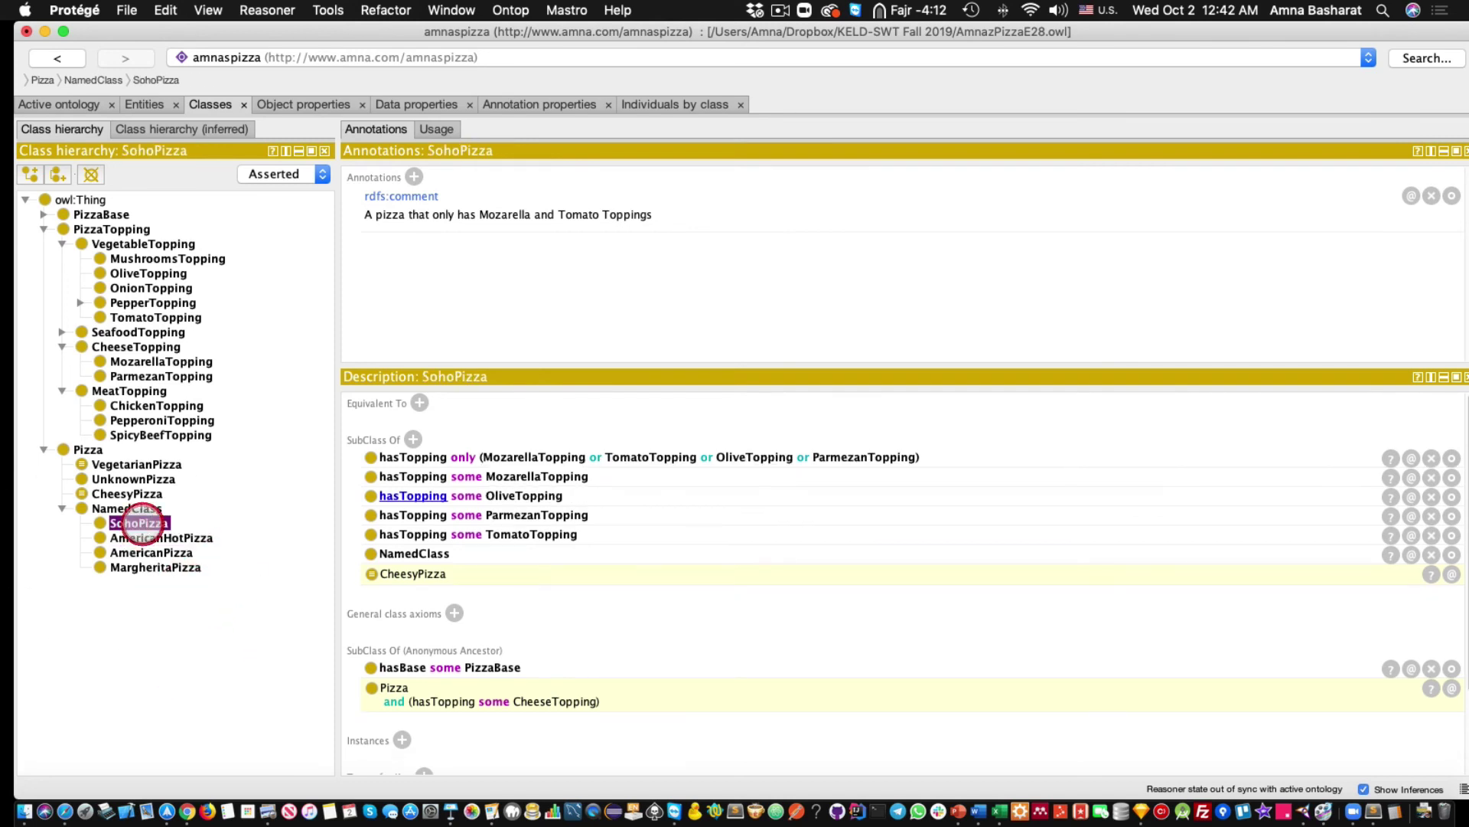
click(139, 537)
click(137, 551)
click(137, 567)
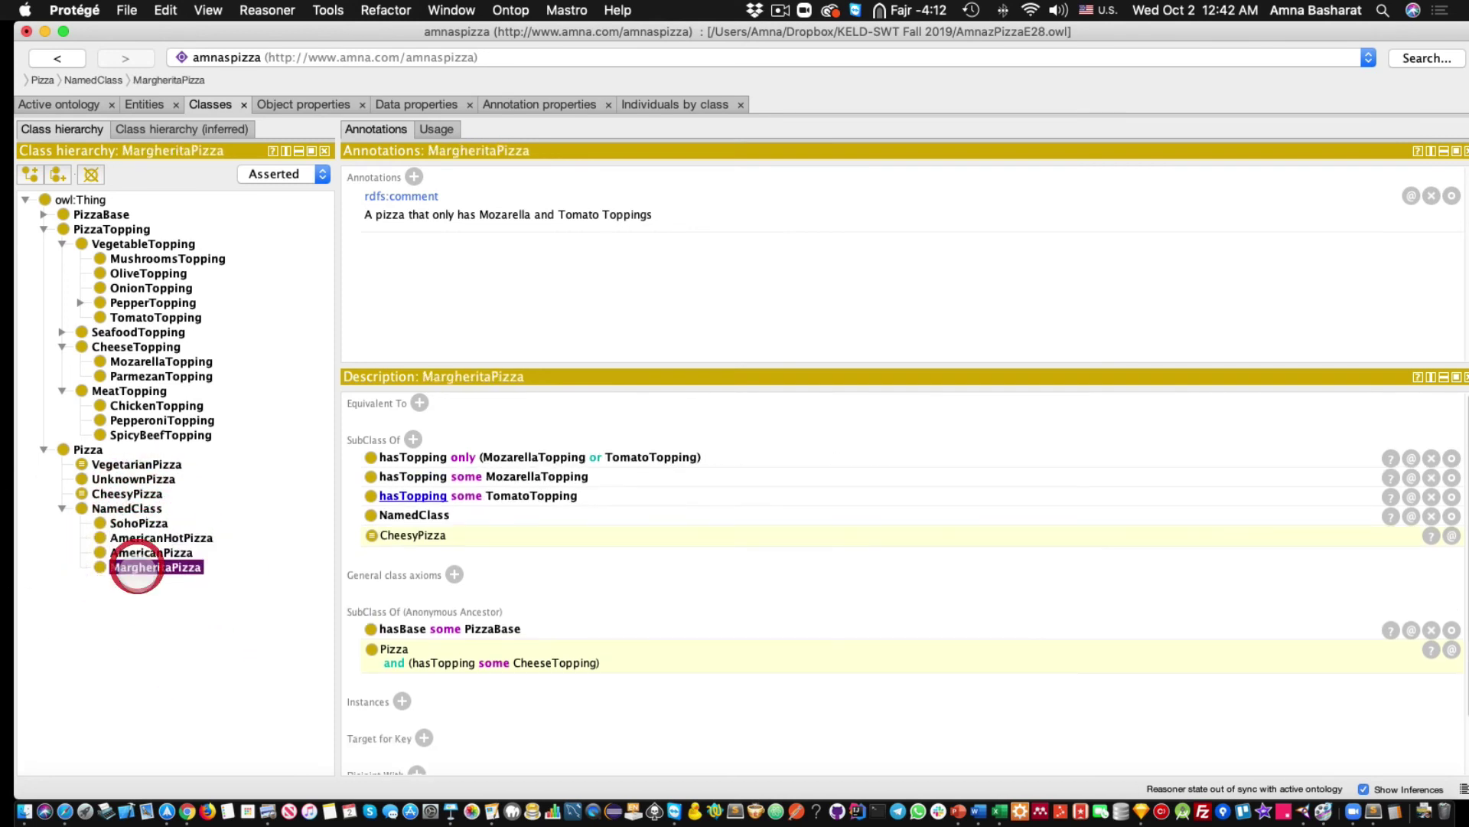
click(285, 11)
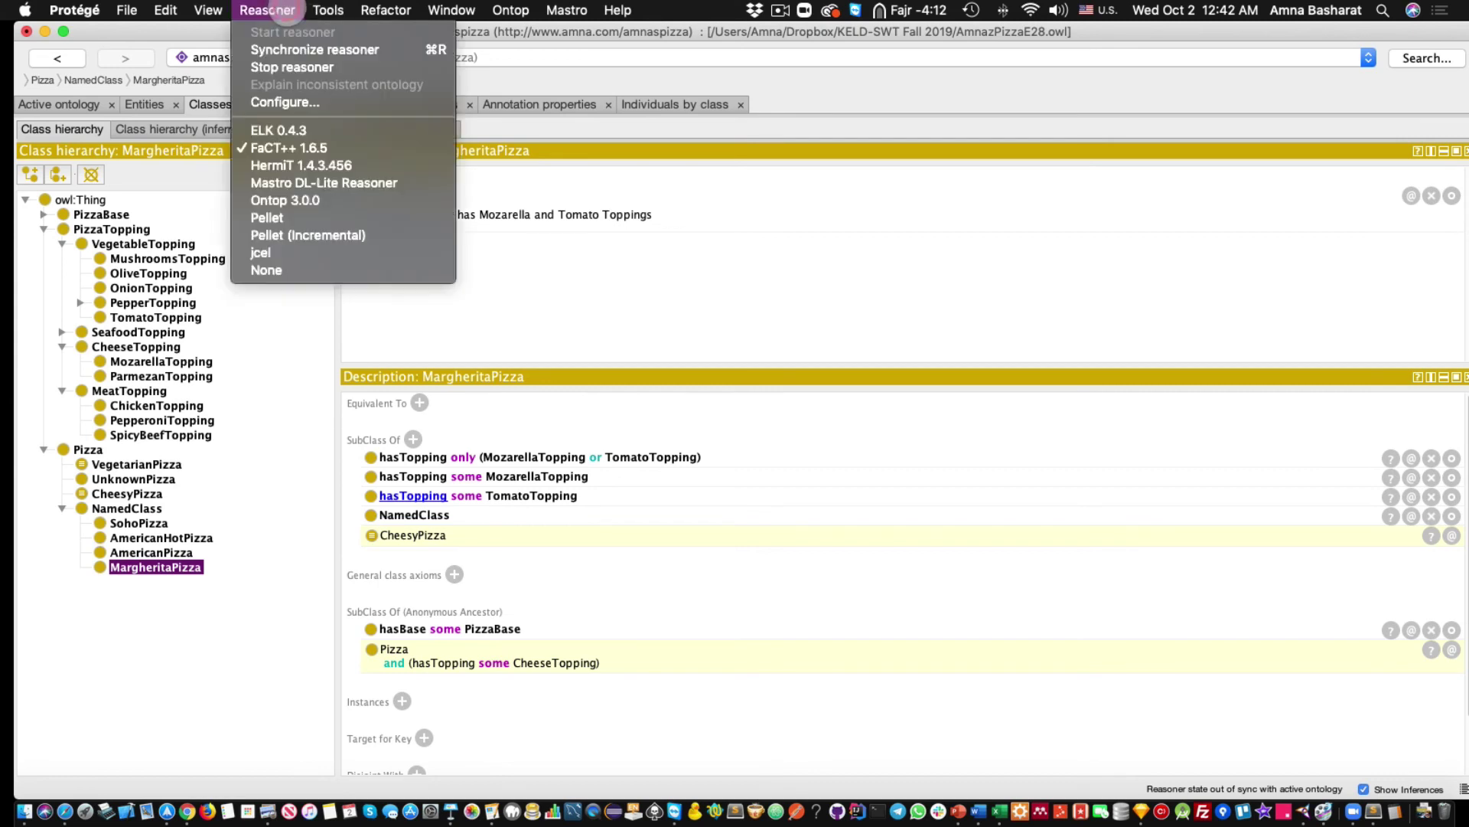
click(314, 67)
click(269, 11)
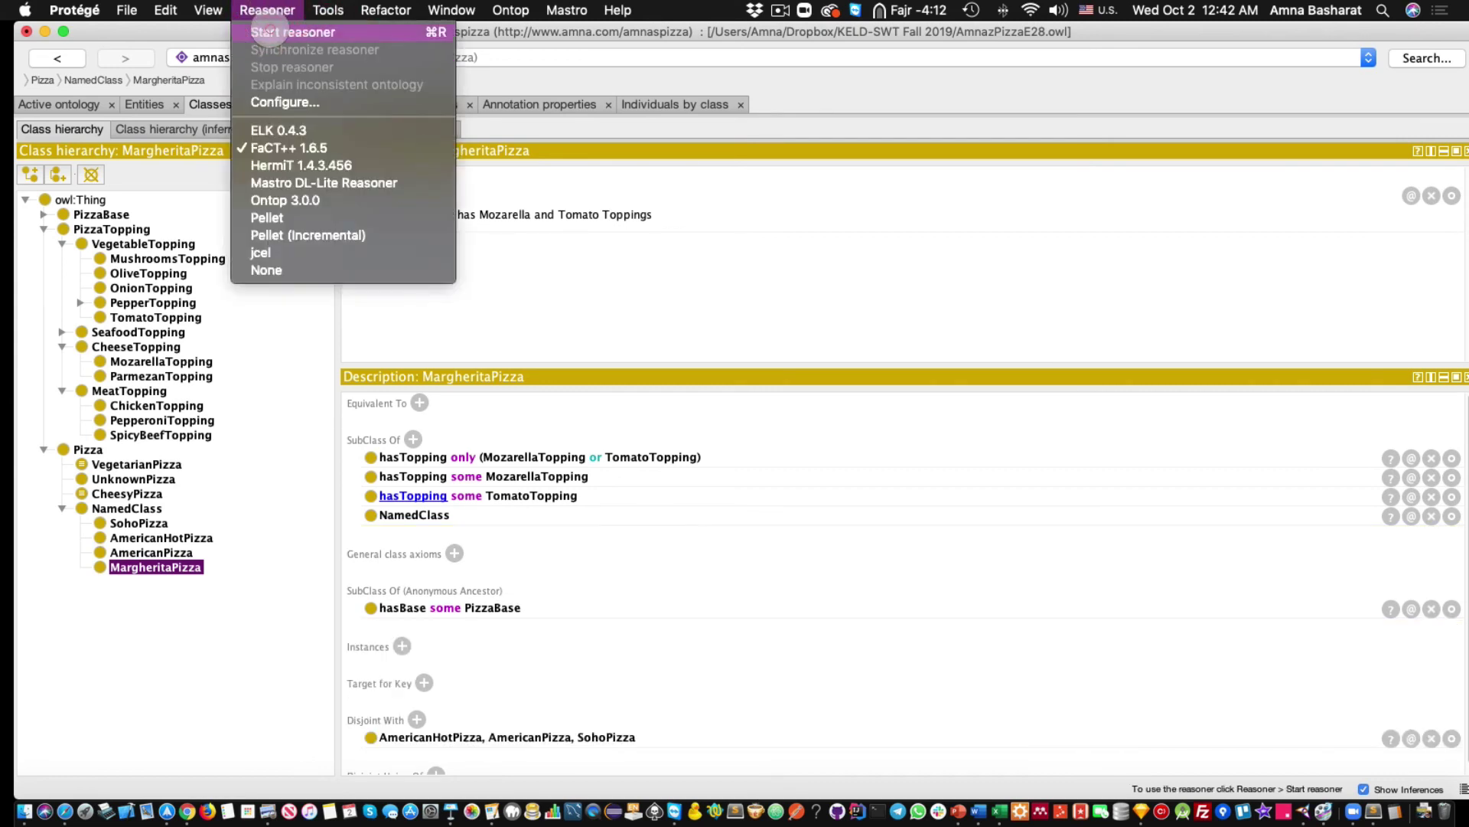
click(267, 31)
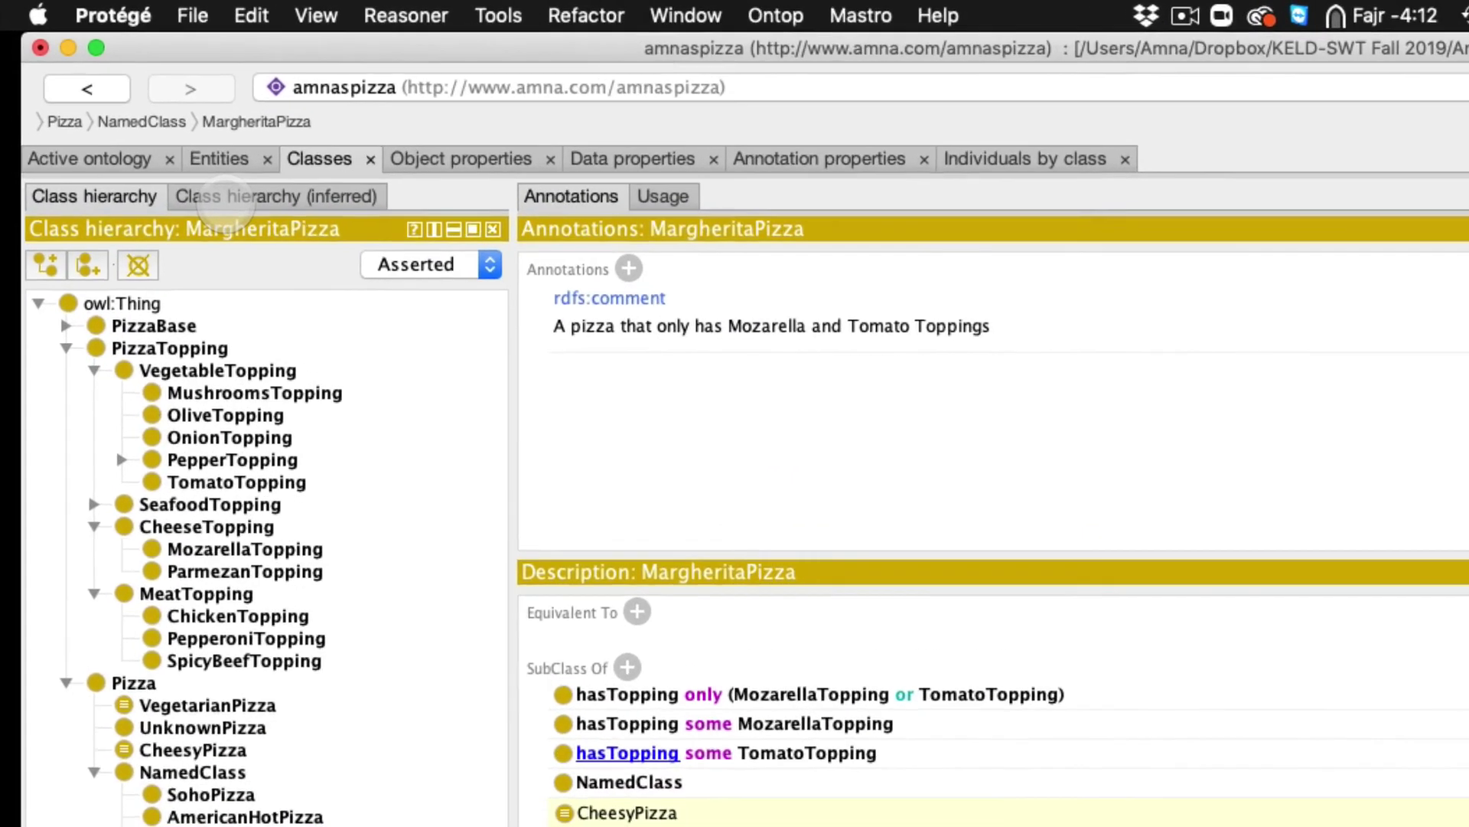
Examine VegetarianPizza's subclasses and definition in the inferred hierarchy and compare them with its place in the asserted hierarchy
click(148, 129)
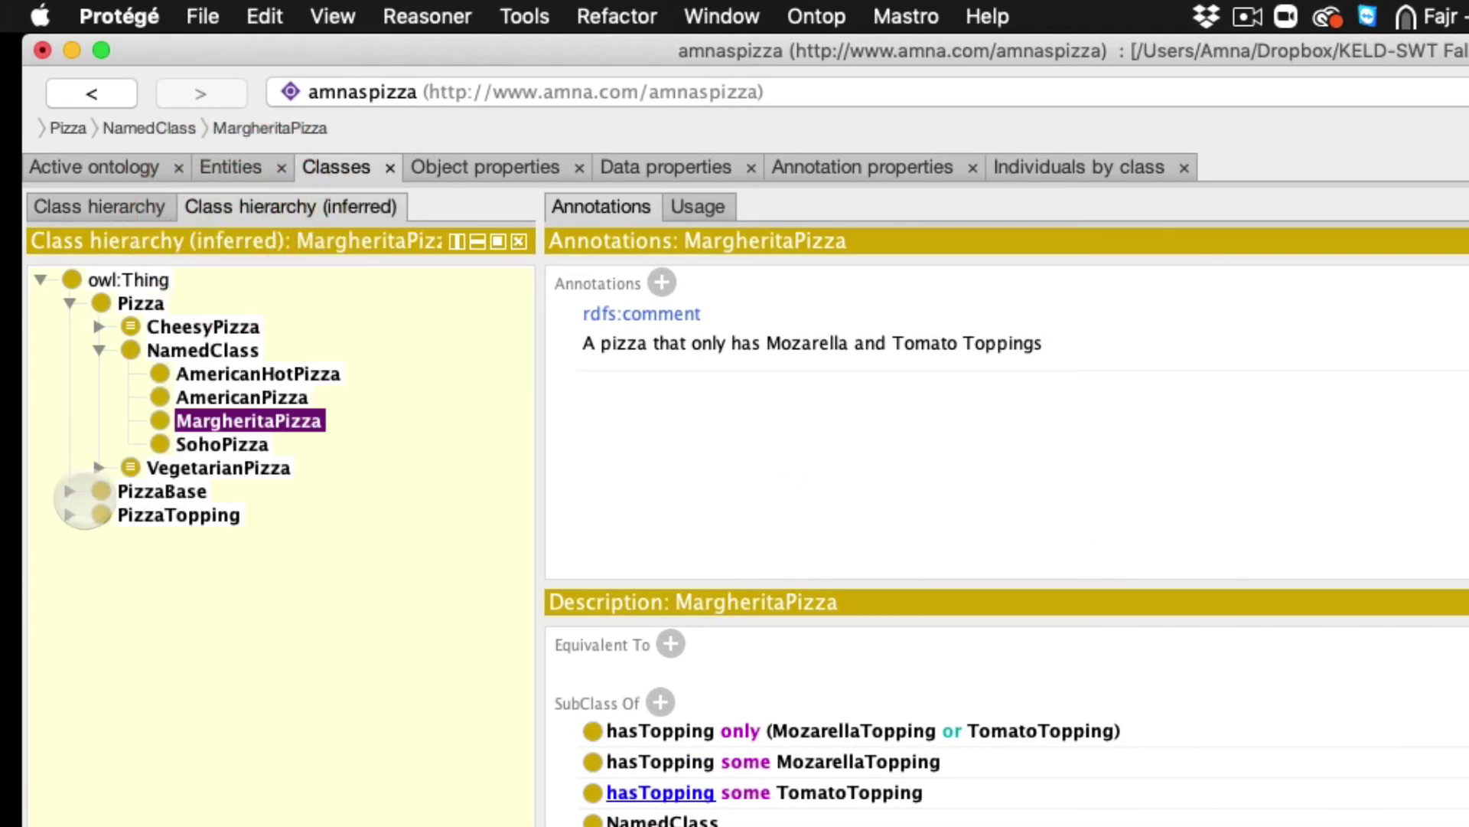
click(99, 468)
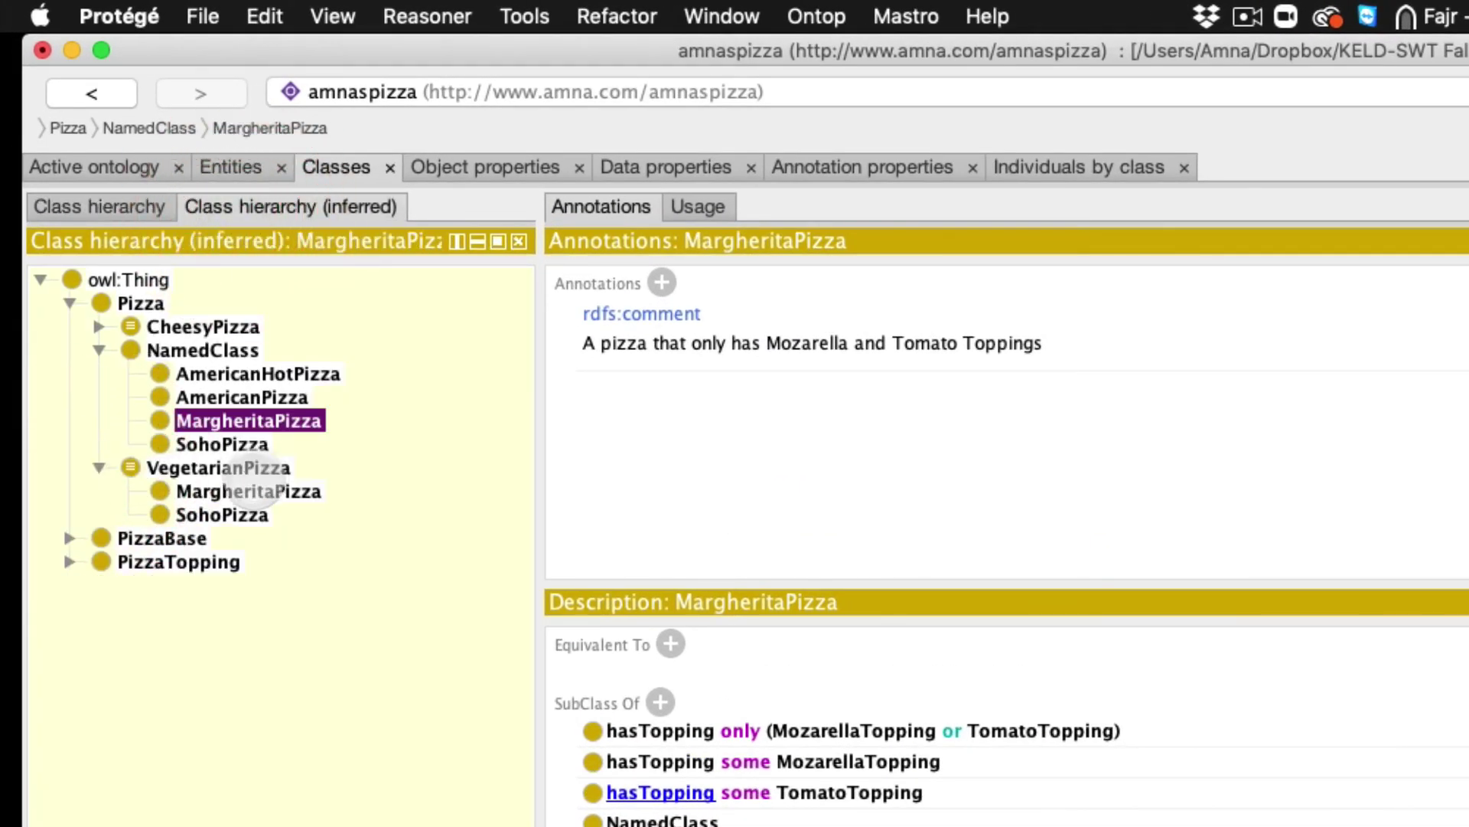
click(244, 491)
click(222, 514)
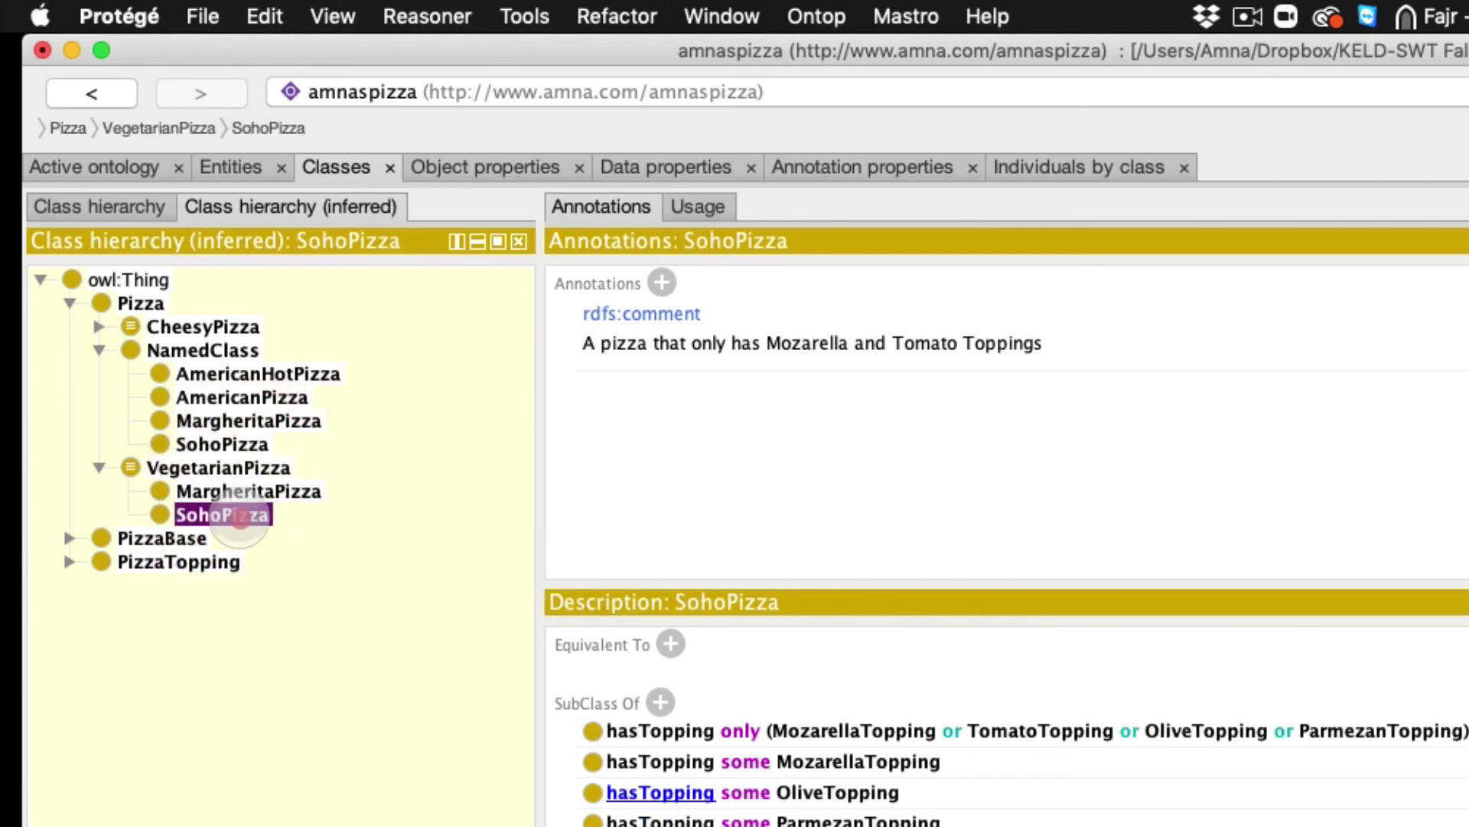
click(252, 490)
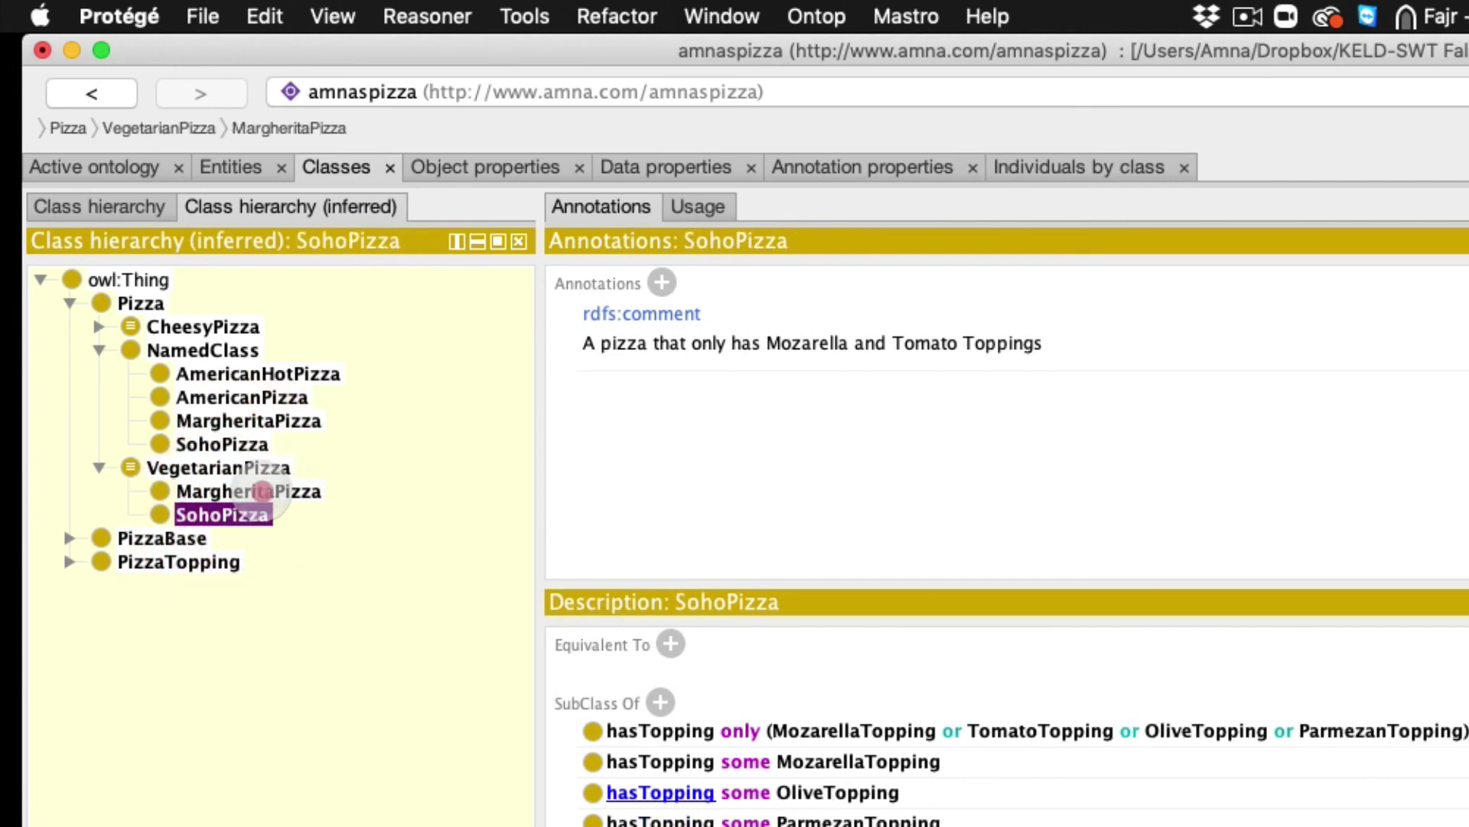
click(261, 468)
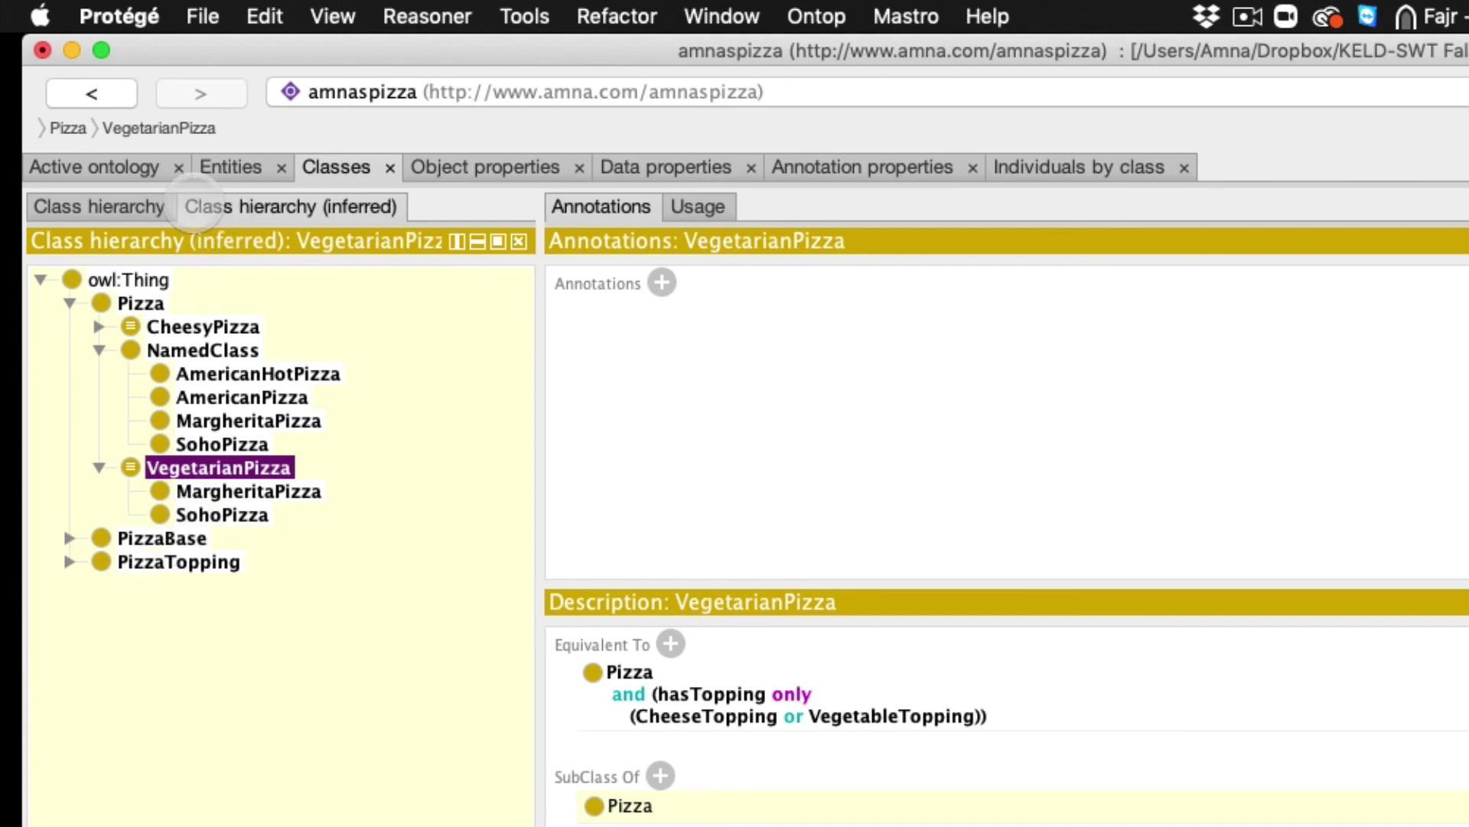
click(126, 207)
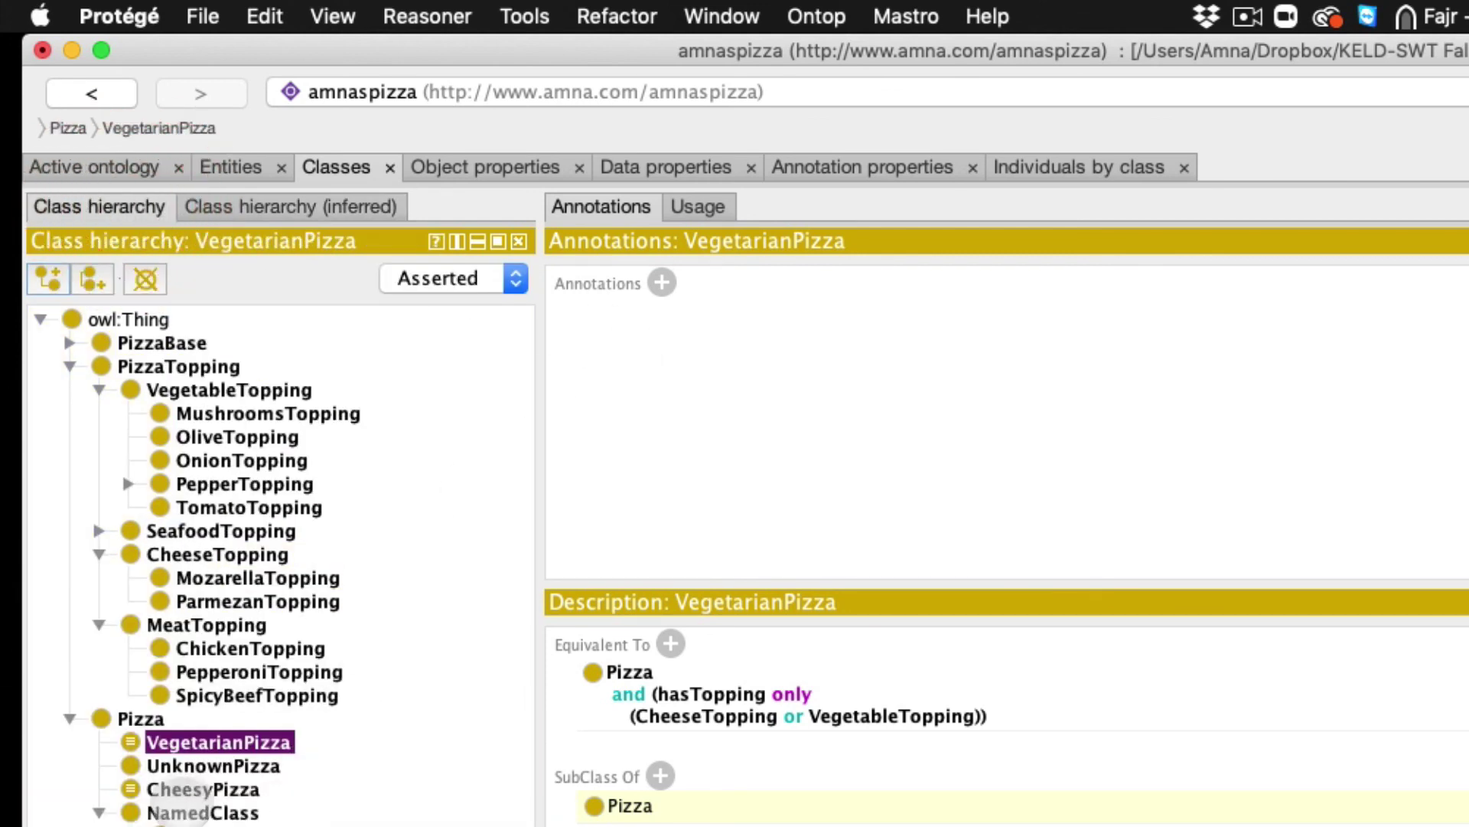
click(203, 789)
click(218, 741)
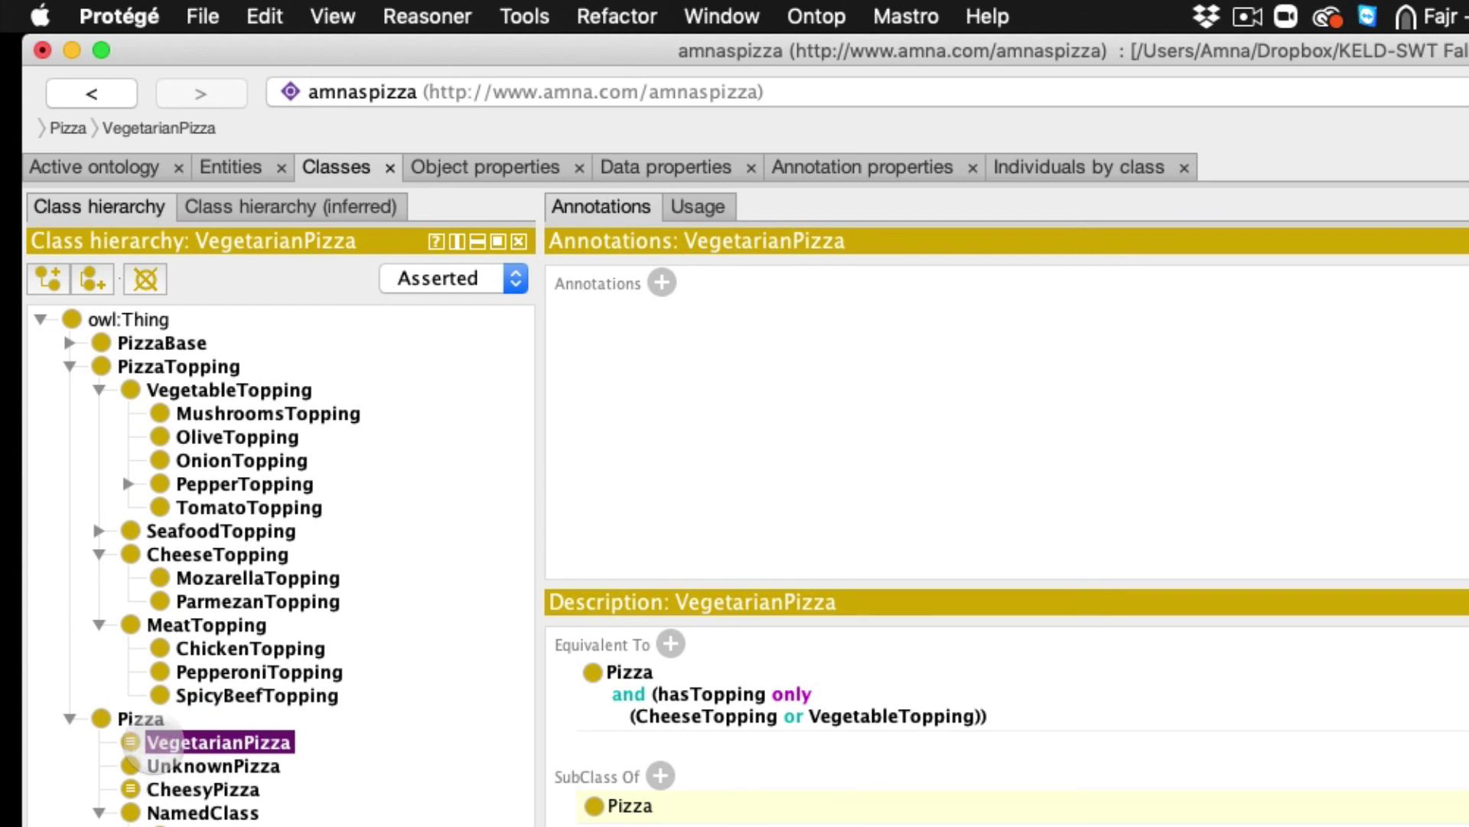
Switch to the tutorial PDF and read from section 4.13.1 Closure Axioms through Exercise 38 to Figure 4.52
click(229, 824)
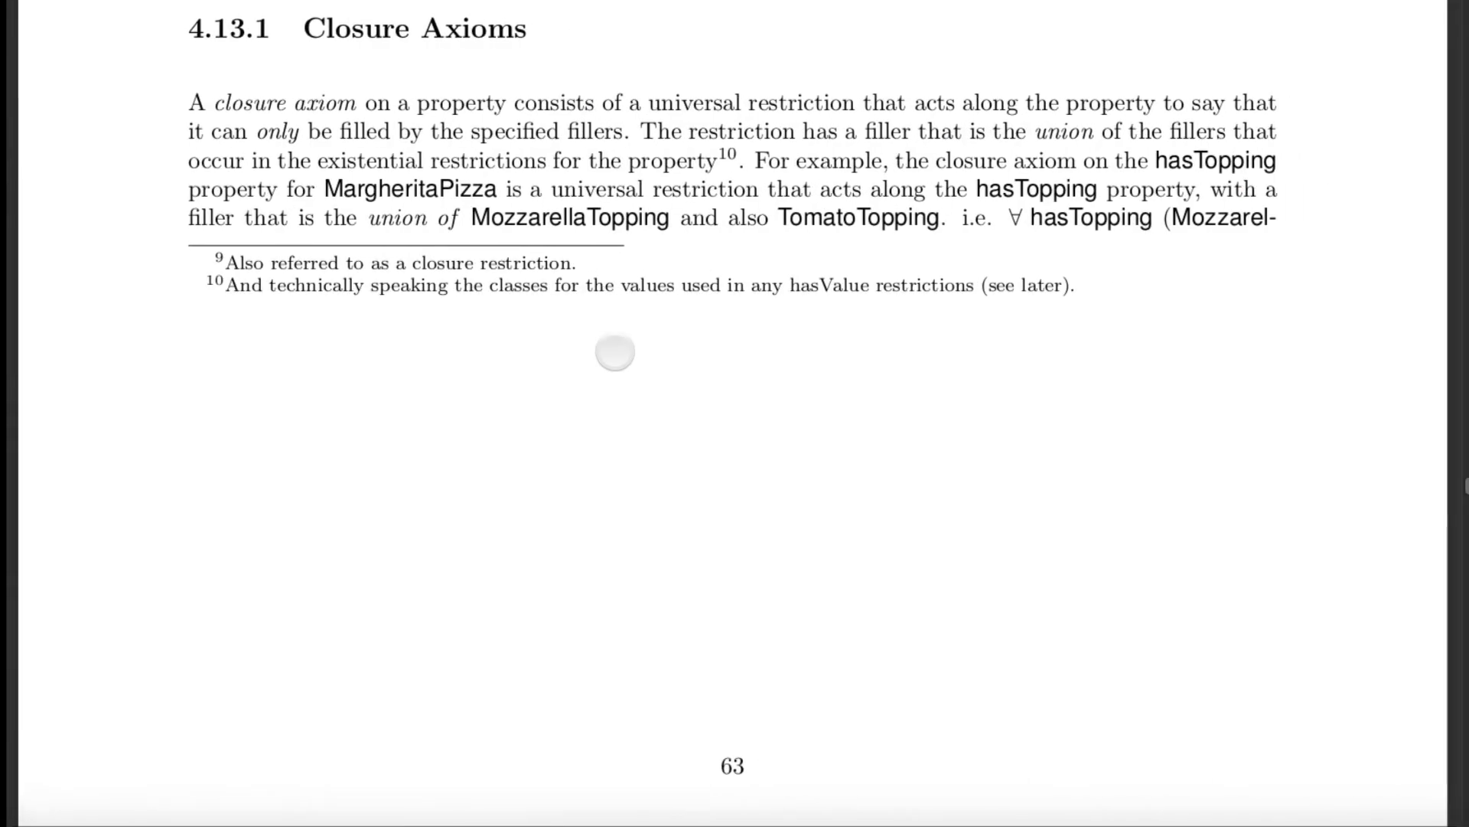
scroll(614, 352, down, 20)
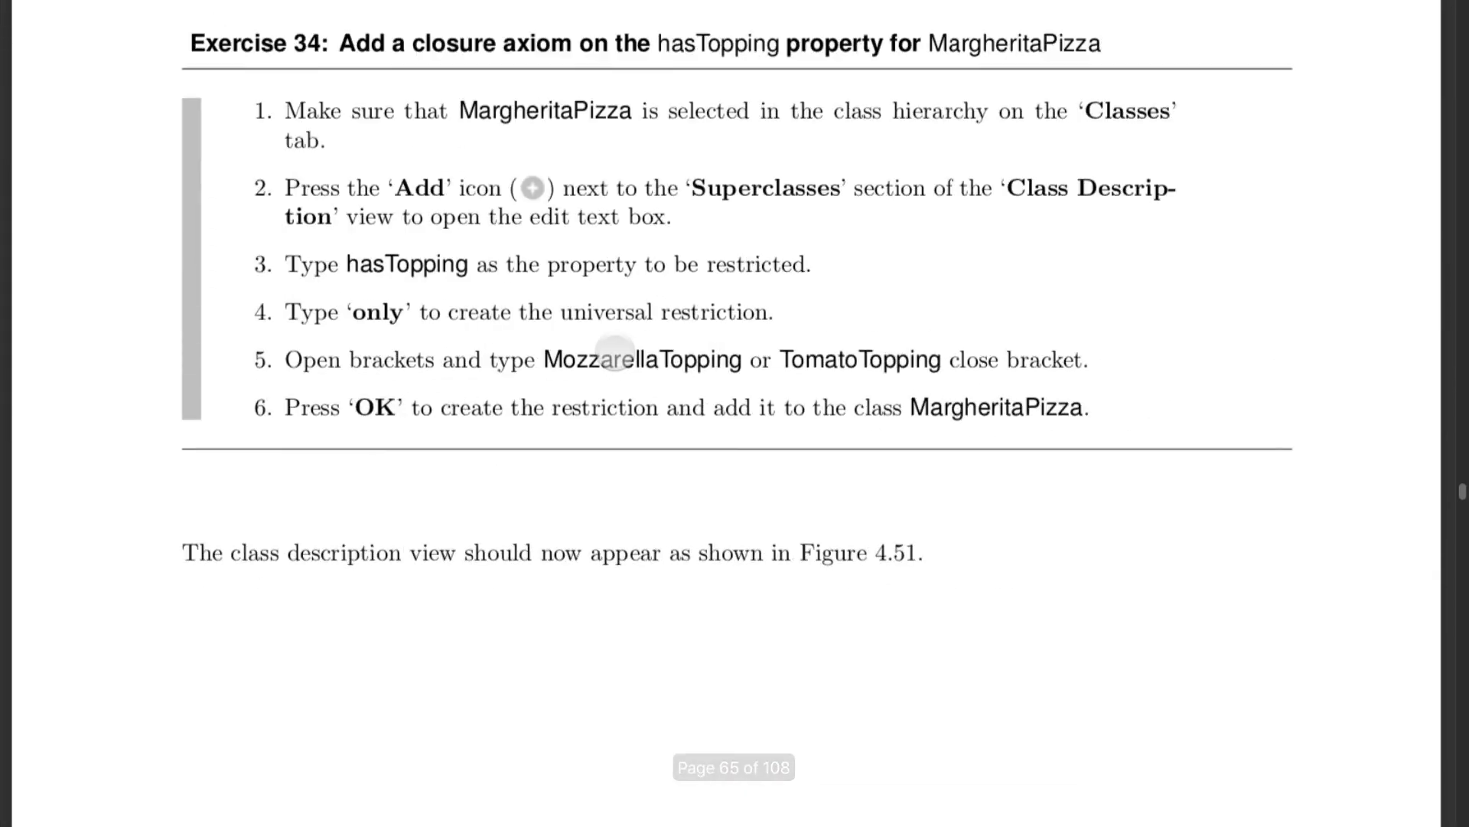
scroll(614, 352, down, 20)
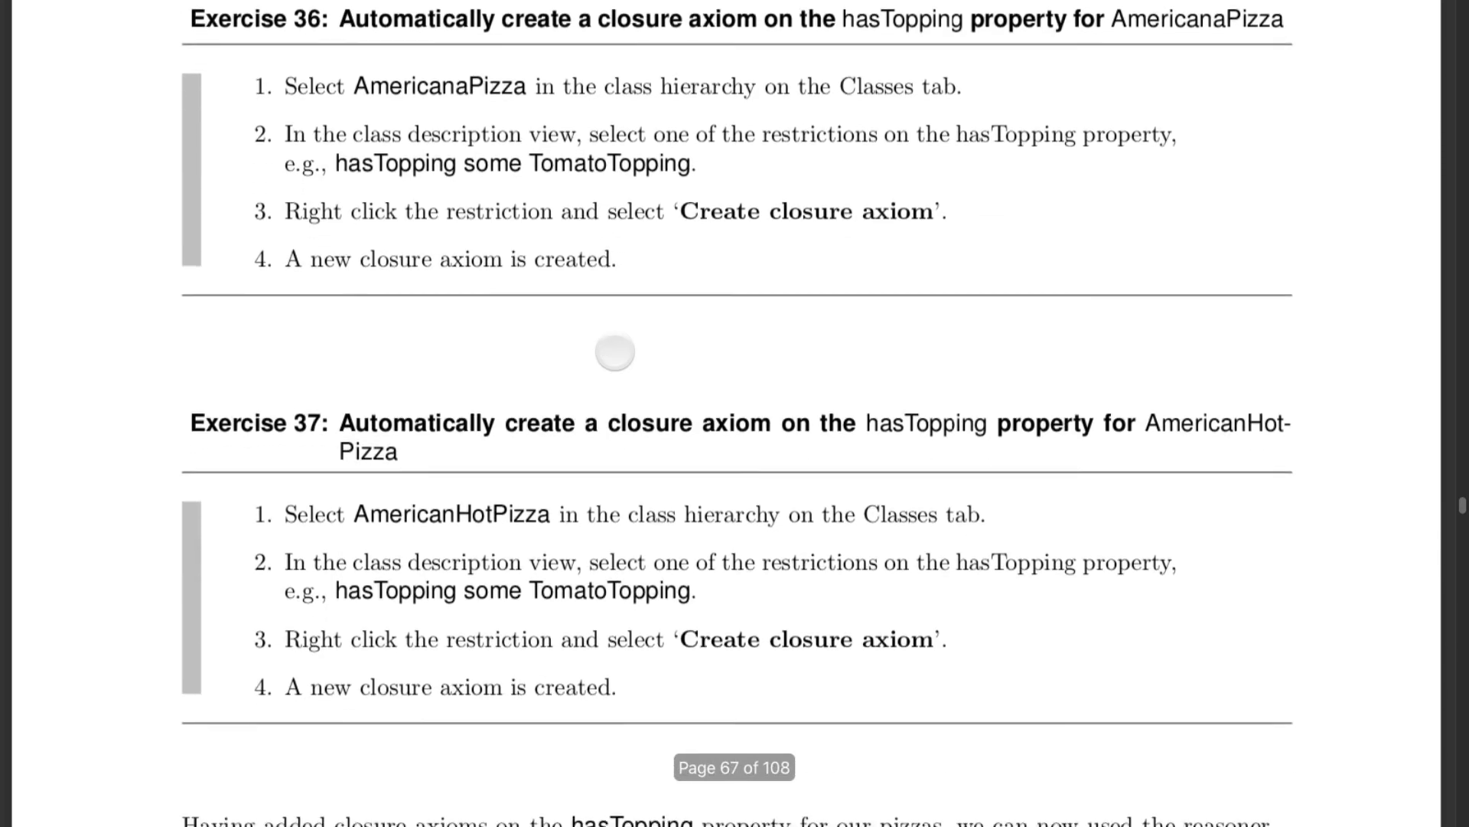
scroll(614, 352, down, 20)
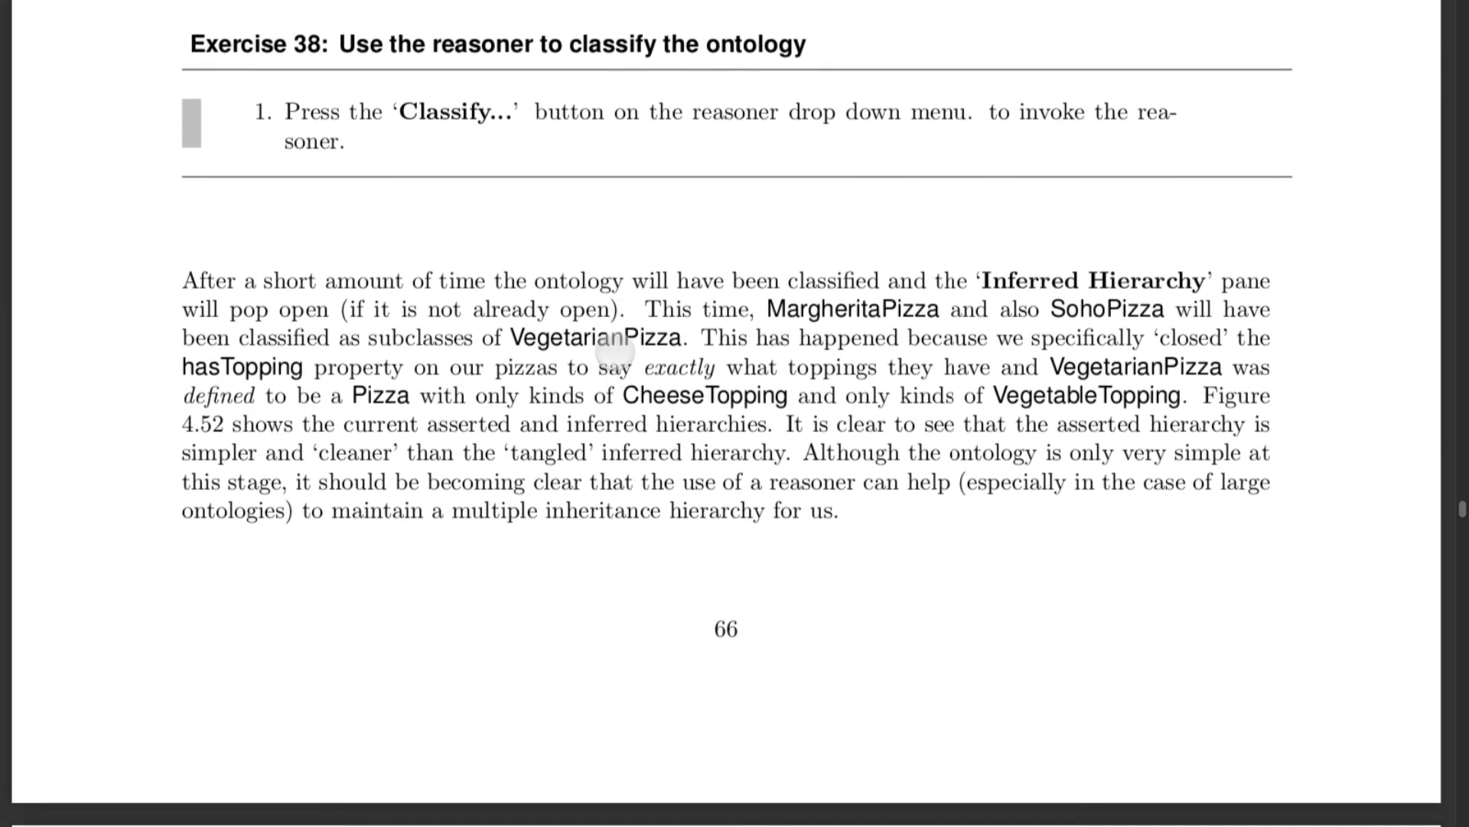
scroll(615, 352, down, 8)
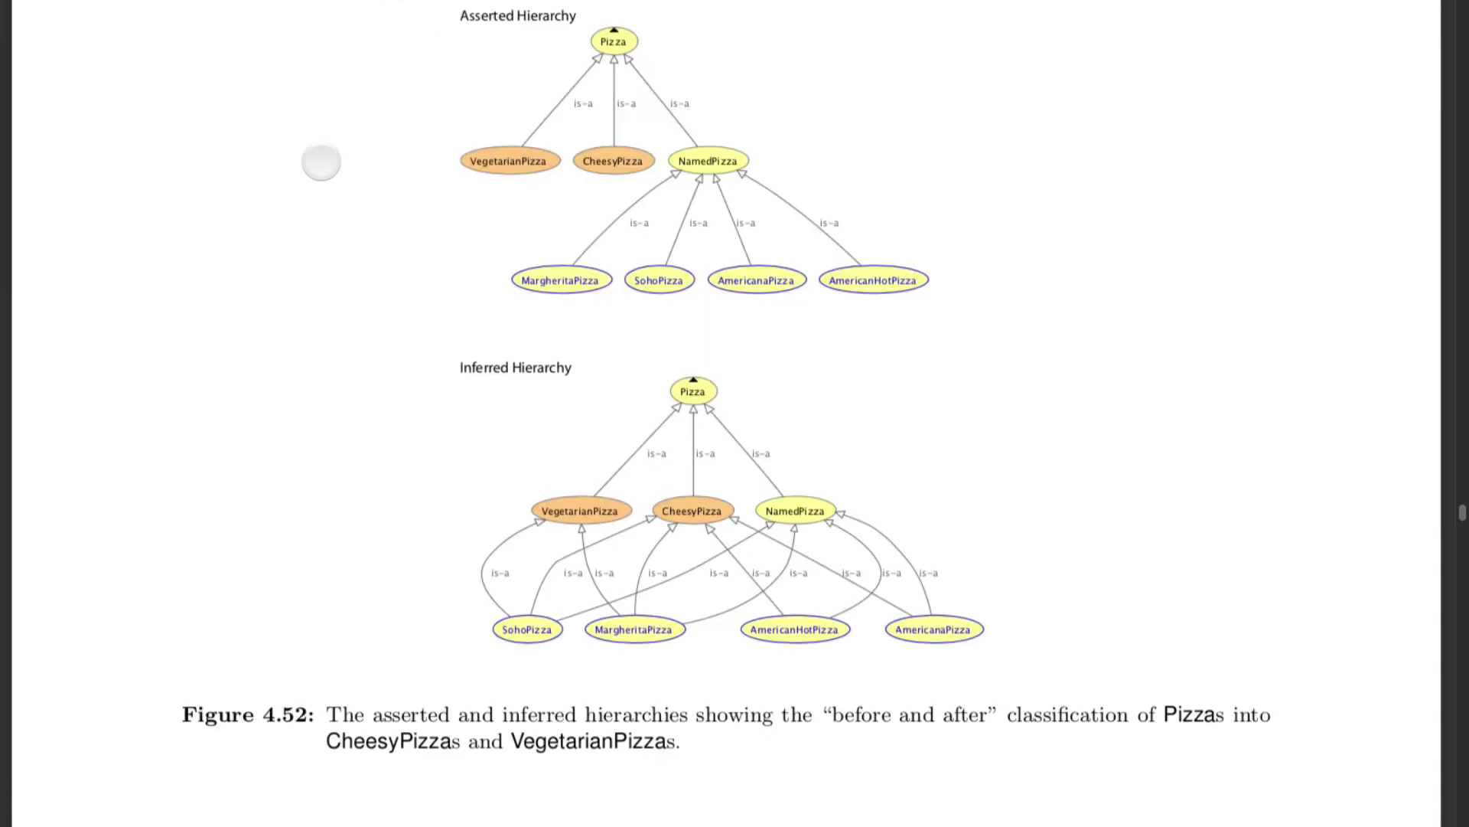